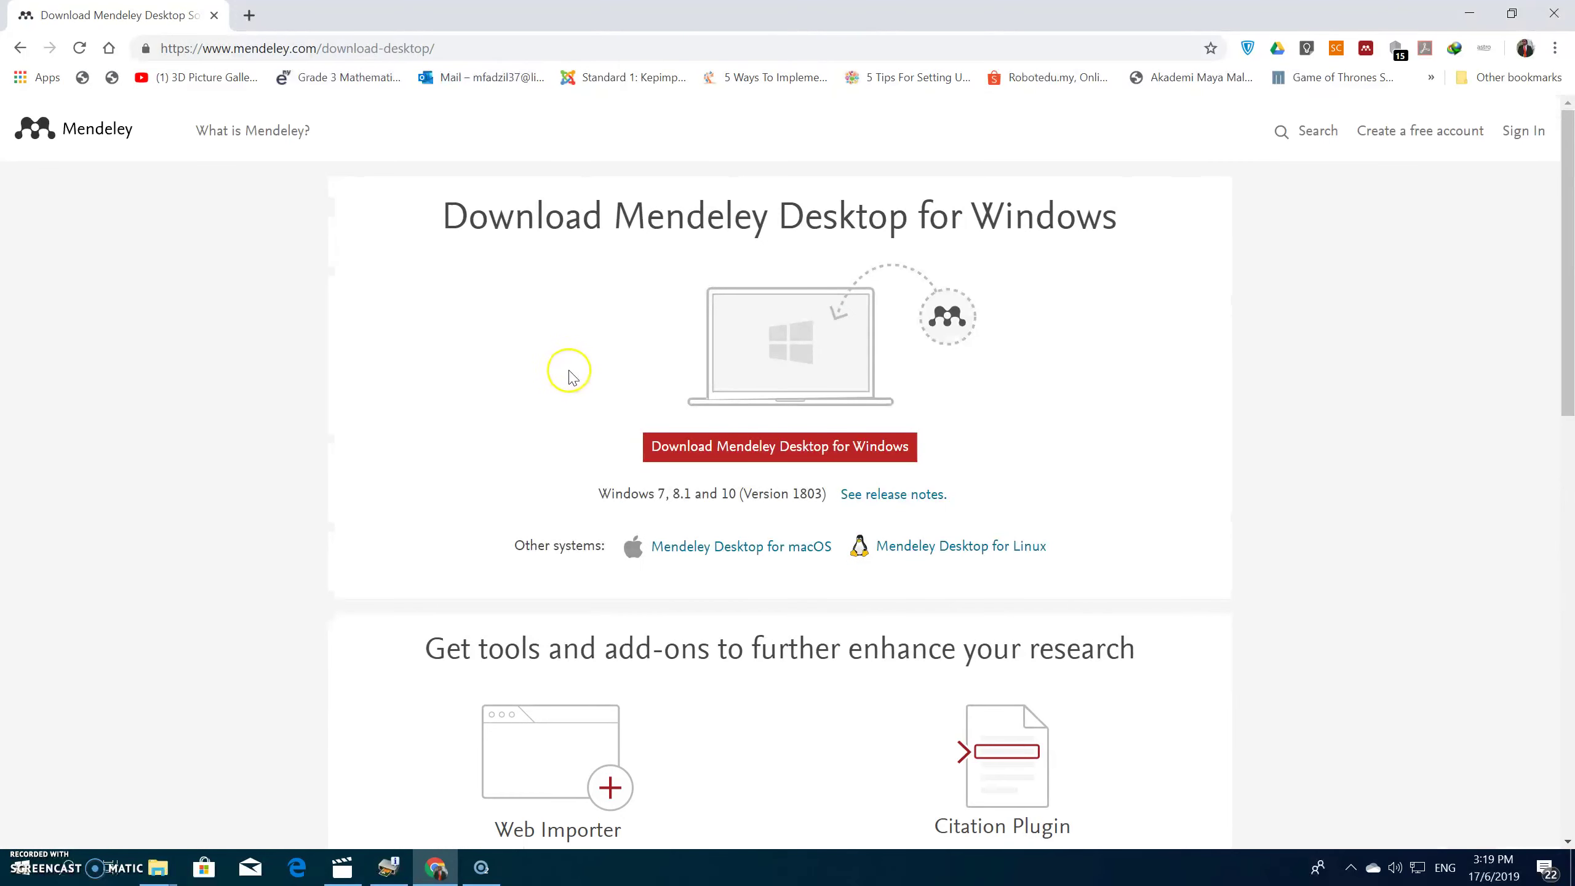
Step: Start the Mendeley Desktop for Windows download from the Mendeley website
scroll(734, 453, "down", 1)
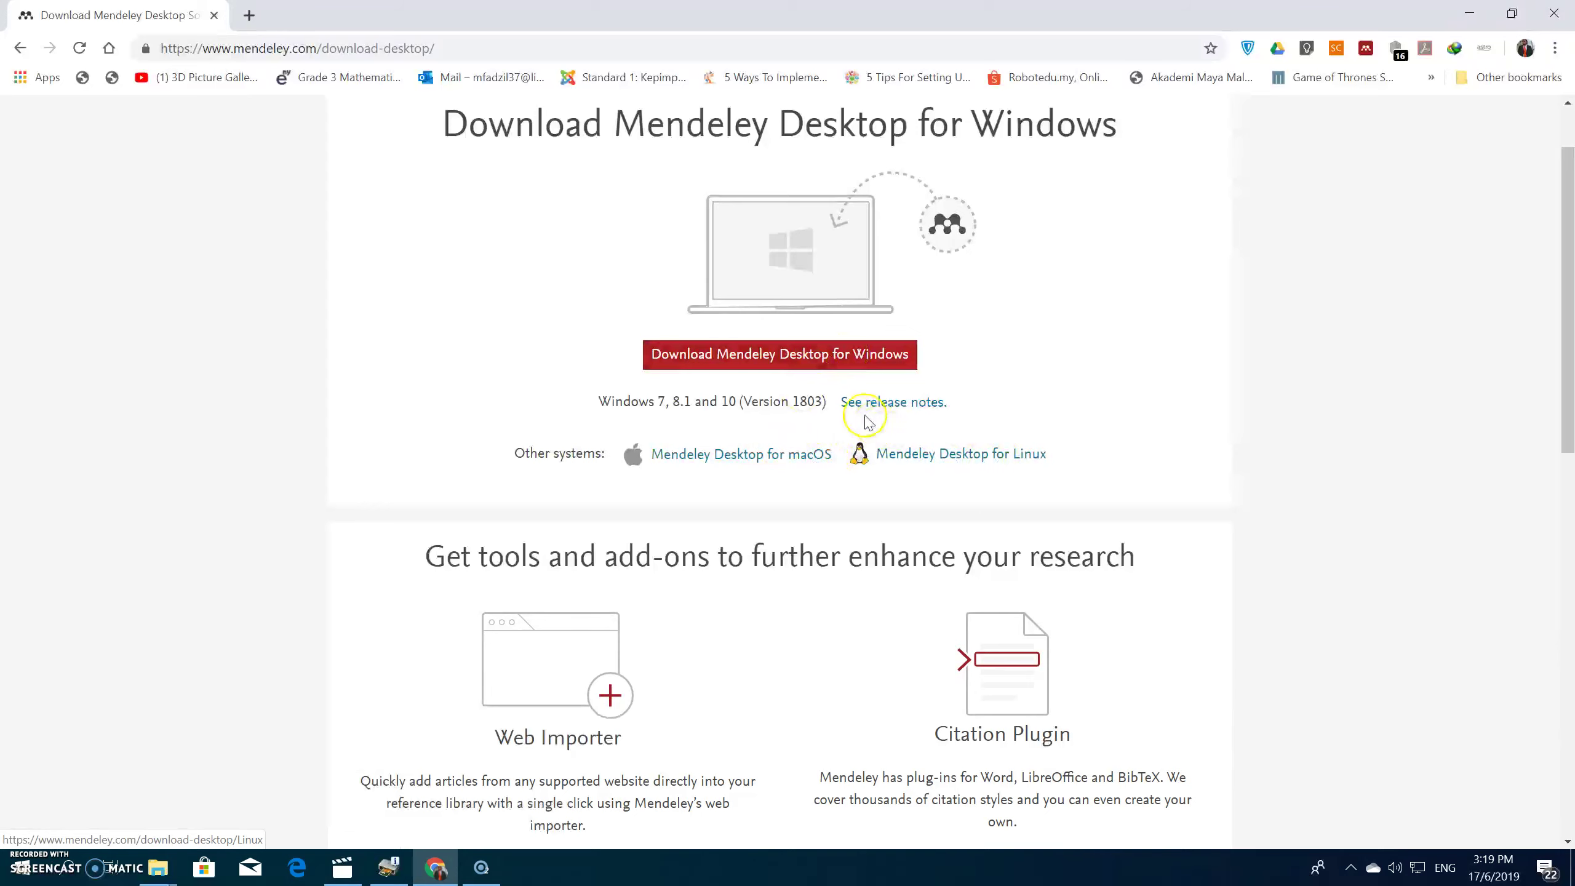
left_click(774, 357)
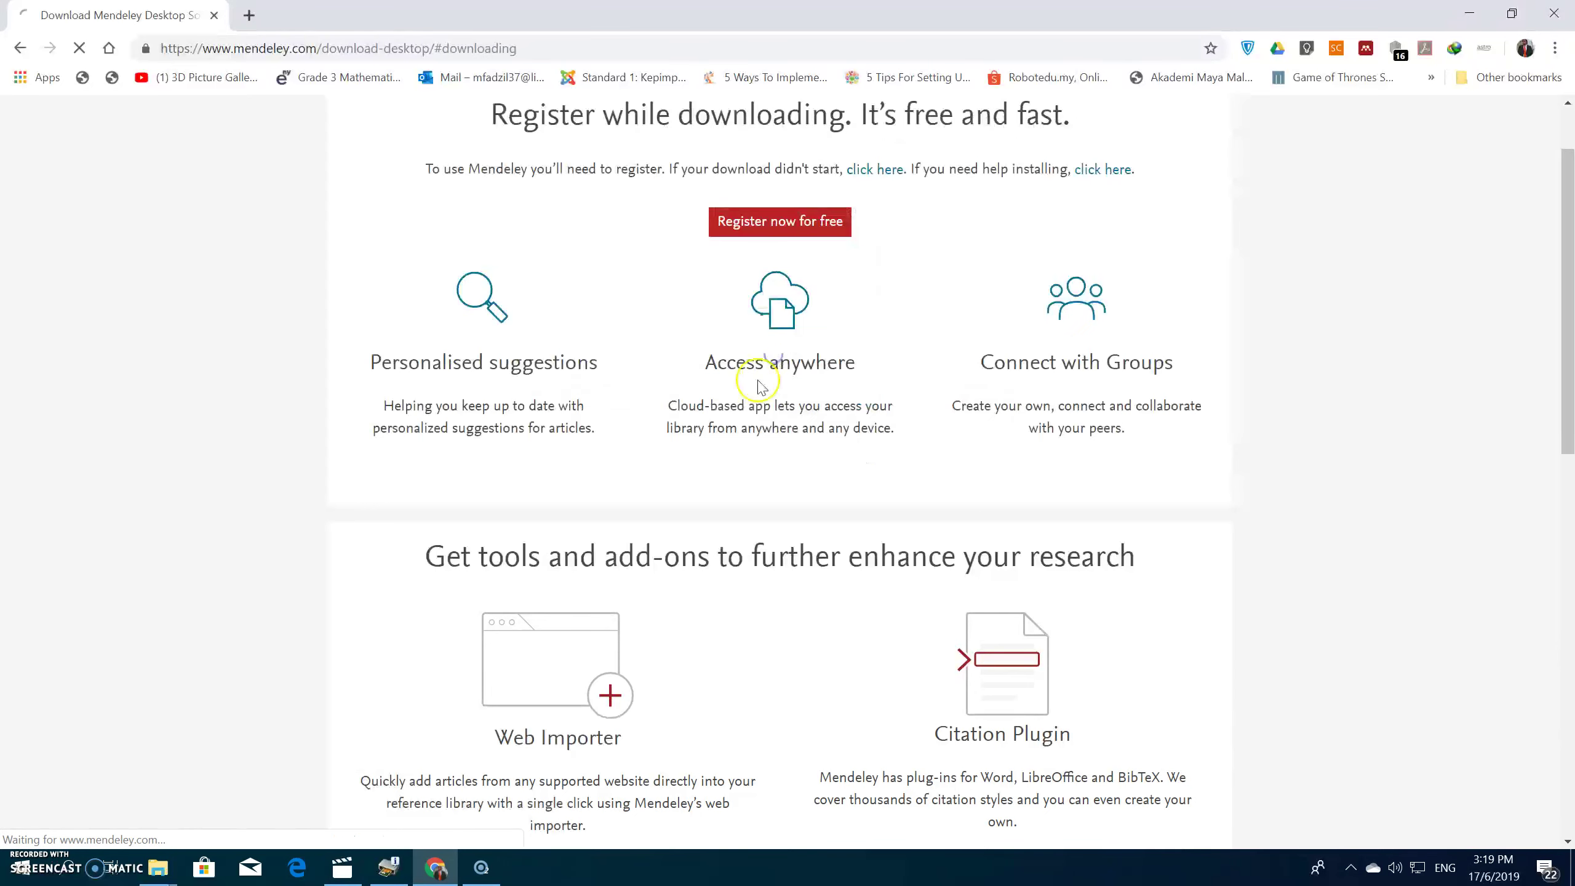
Step: Run the downloaded installer with default settings and licence accepted, finishing with Run Mendeley Desktop ticked
left_click(781, 515)
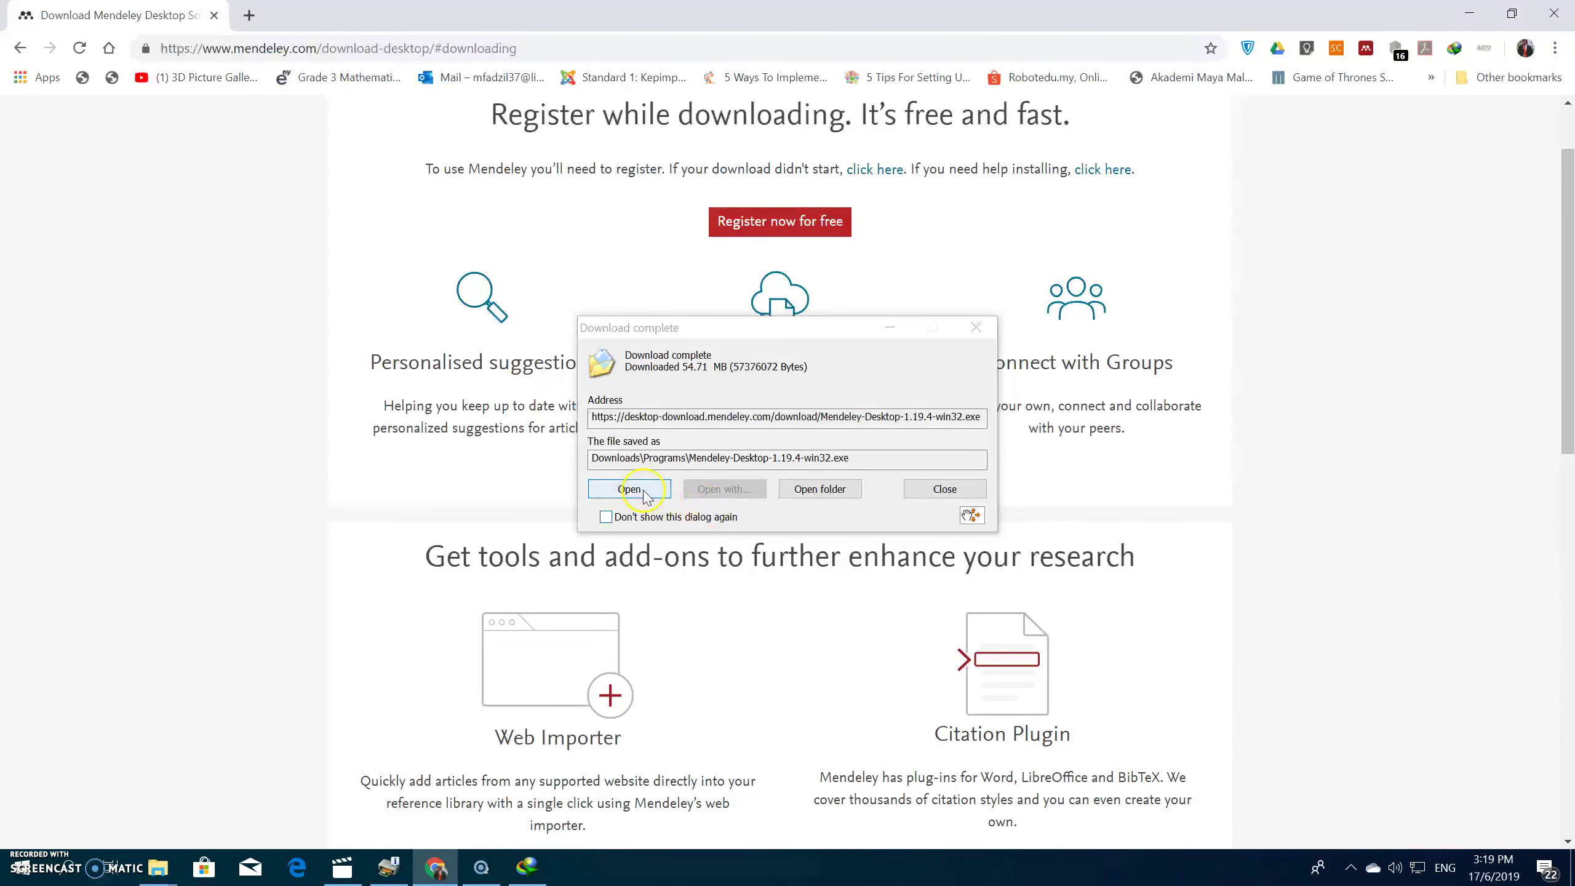
left_click(668, 489)
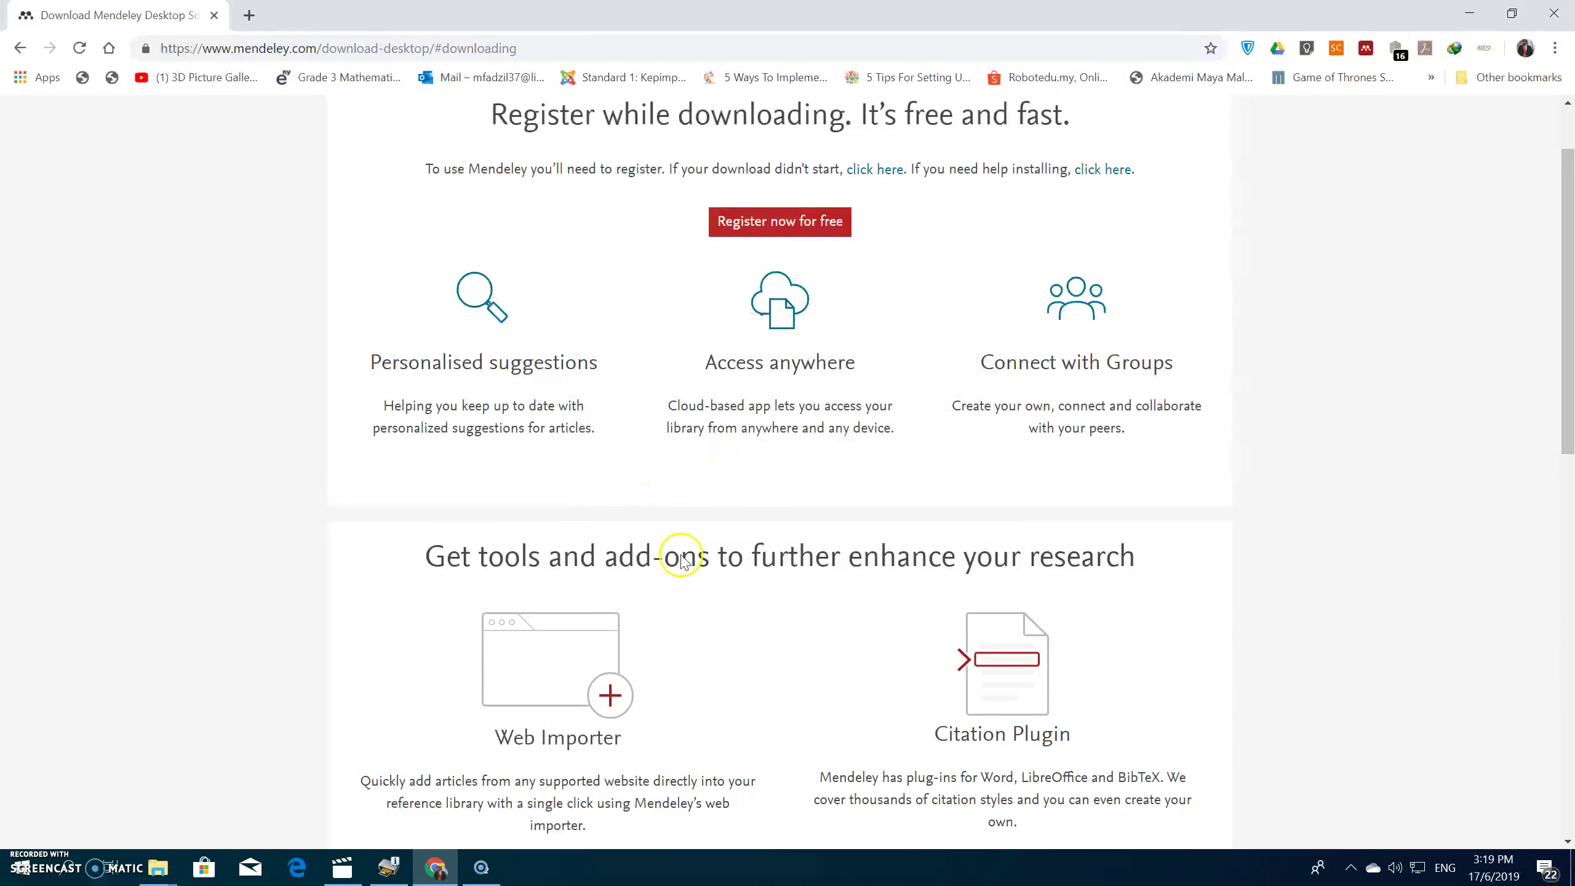
left_click(897, 582)
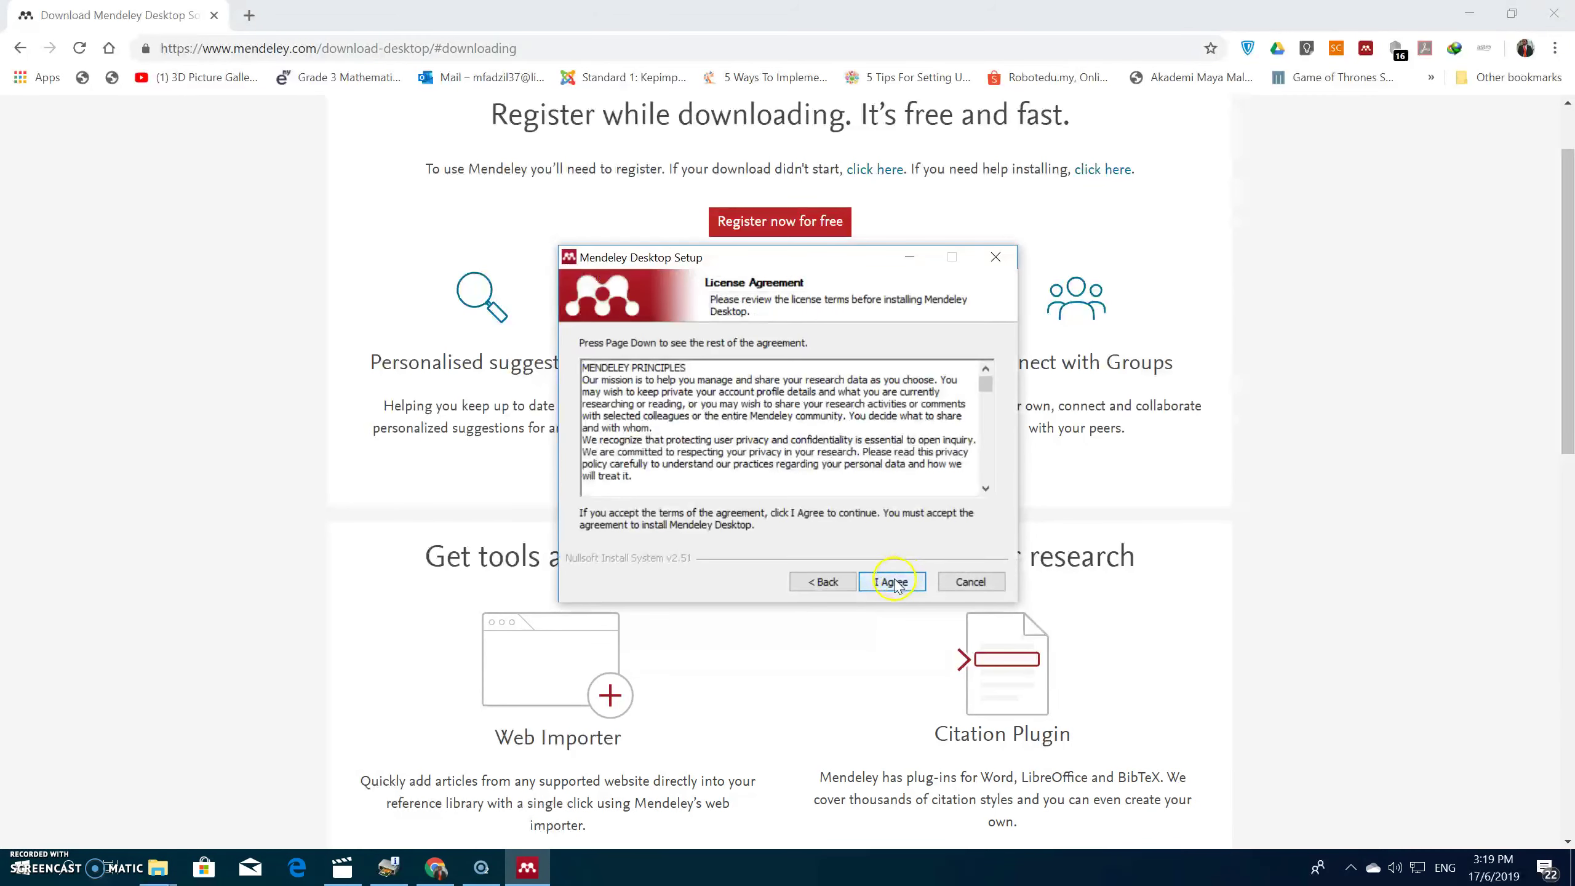
left_click(893, 583)
left_click(890, 584)
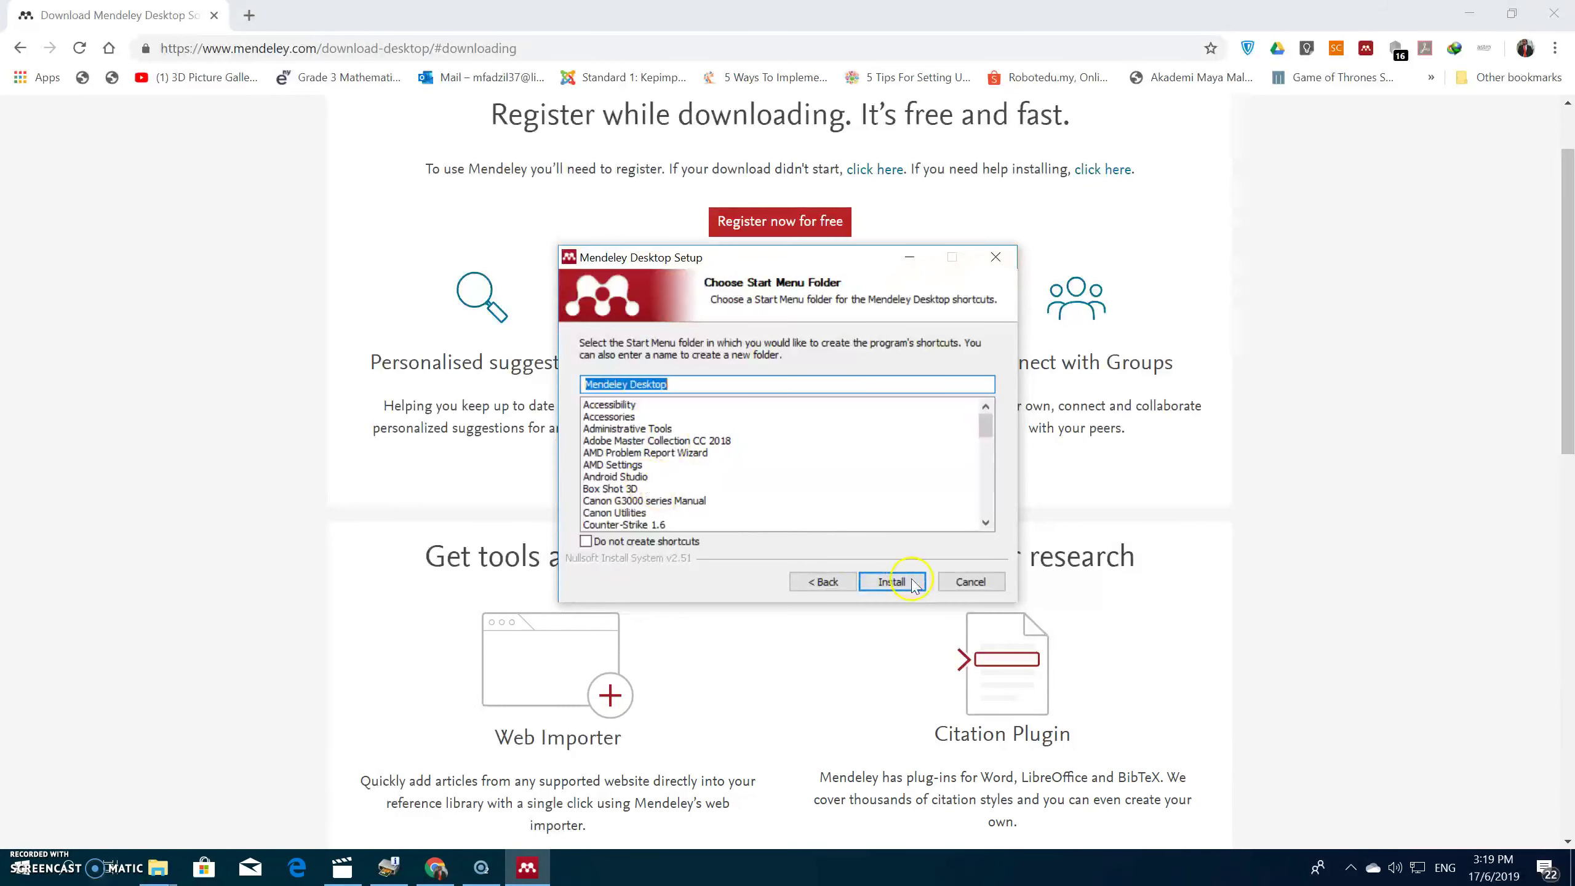
left_click(911, 585)
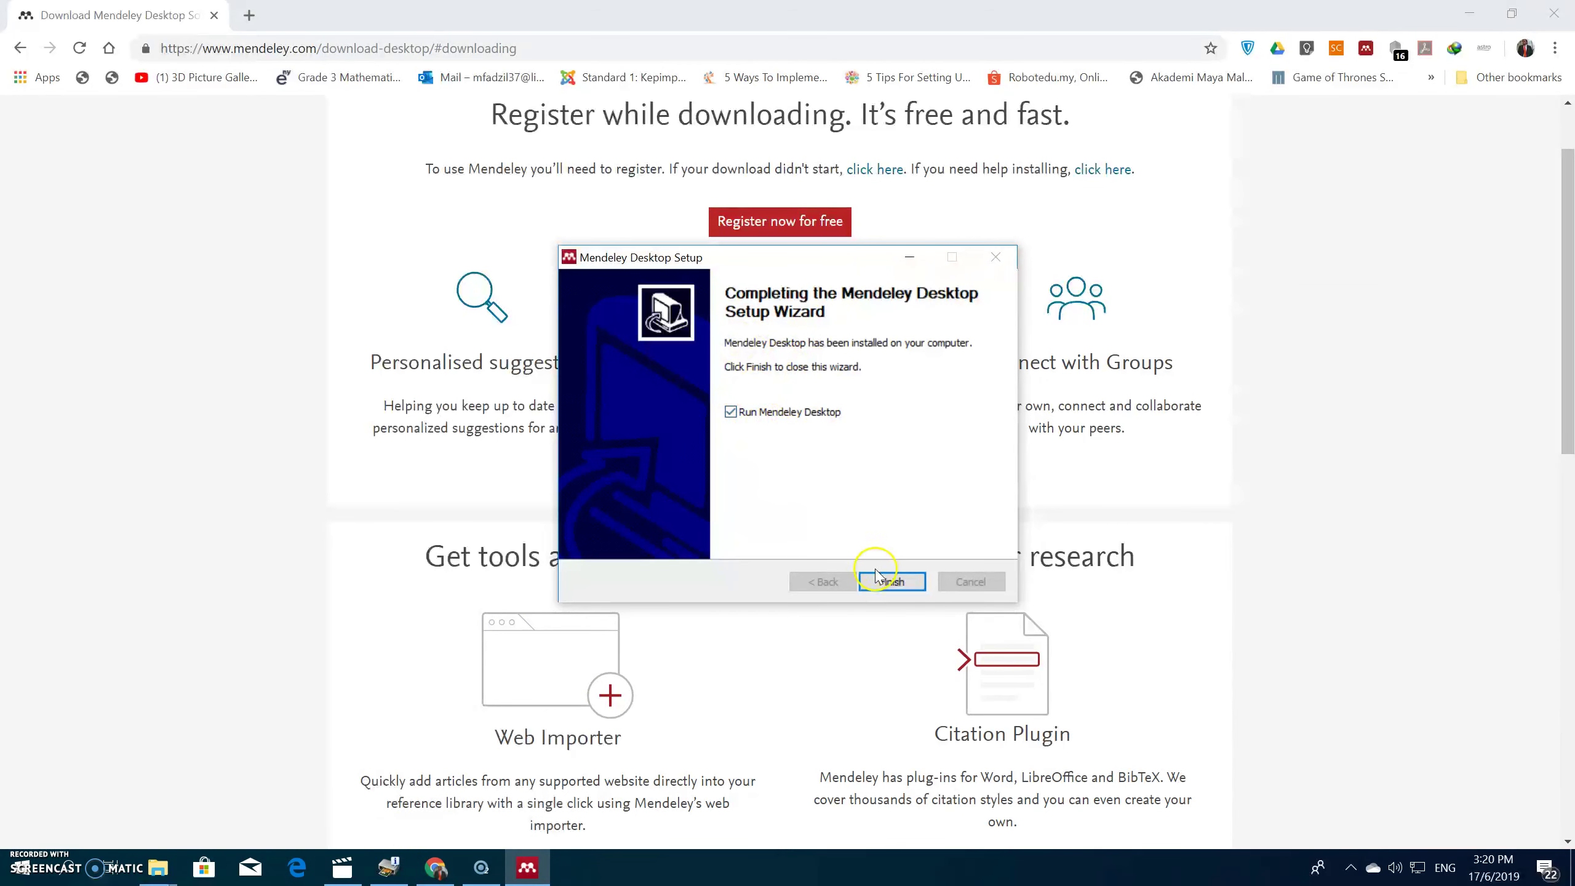
left_click(890, 580)
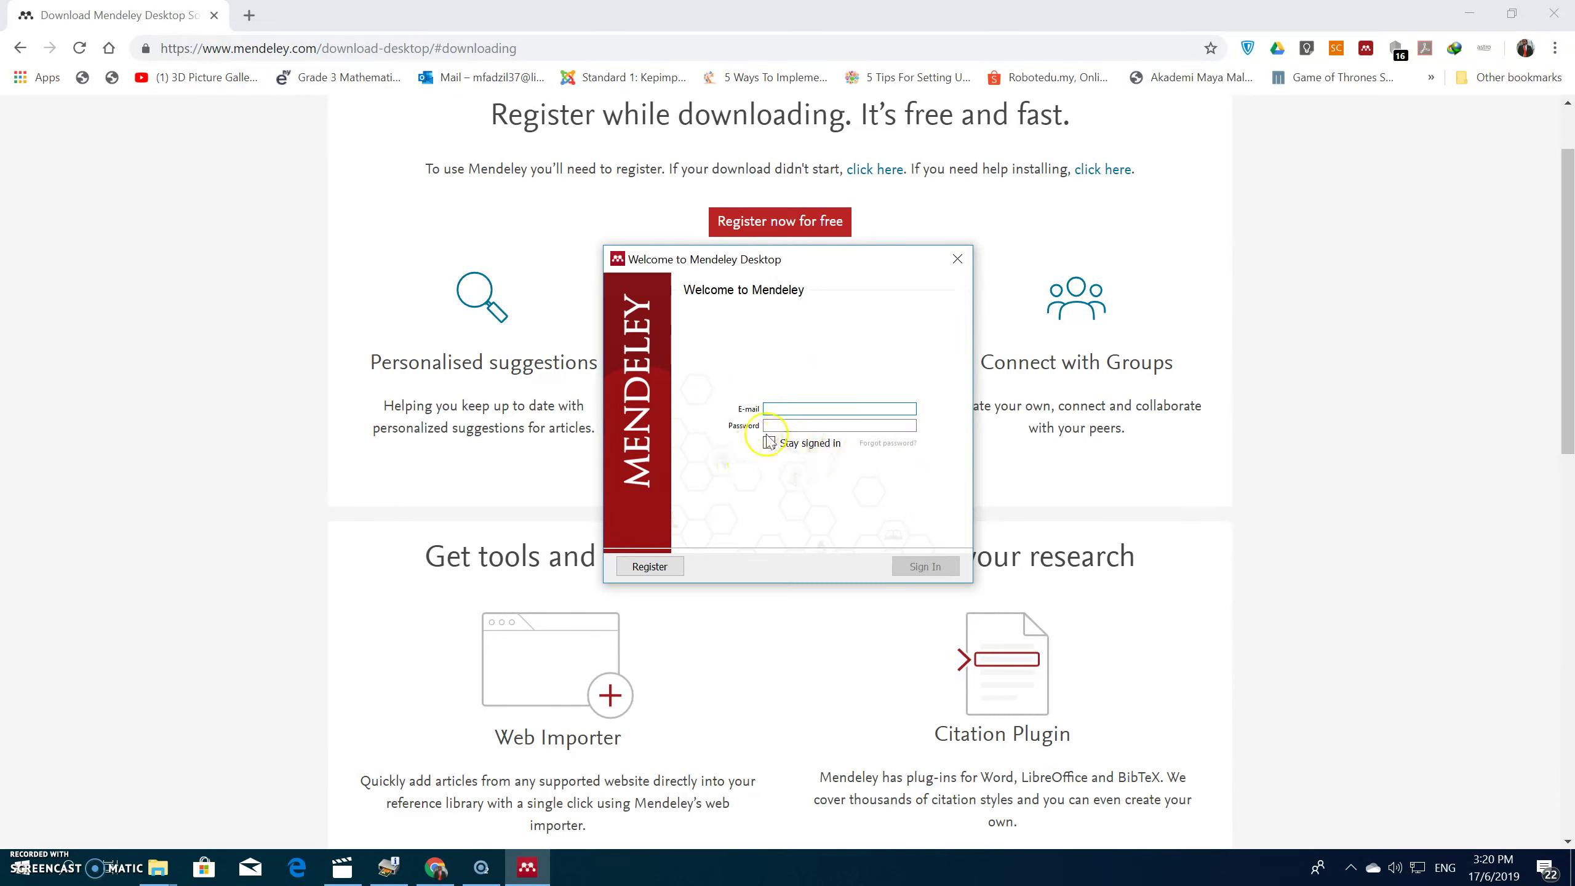
Step: Choose Register and submit the account e-mail address on the Elsevier ID page
left_click(648, 567)
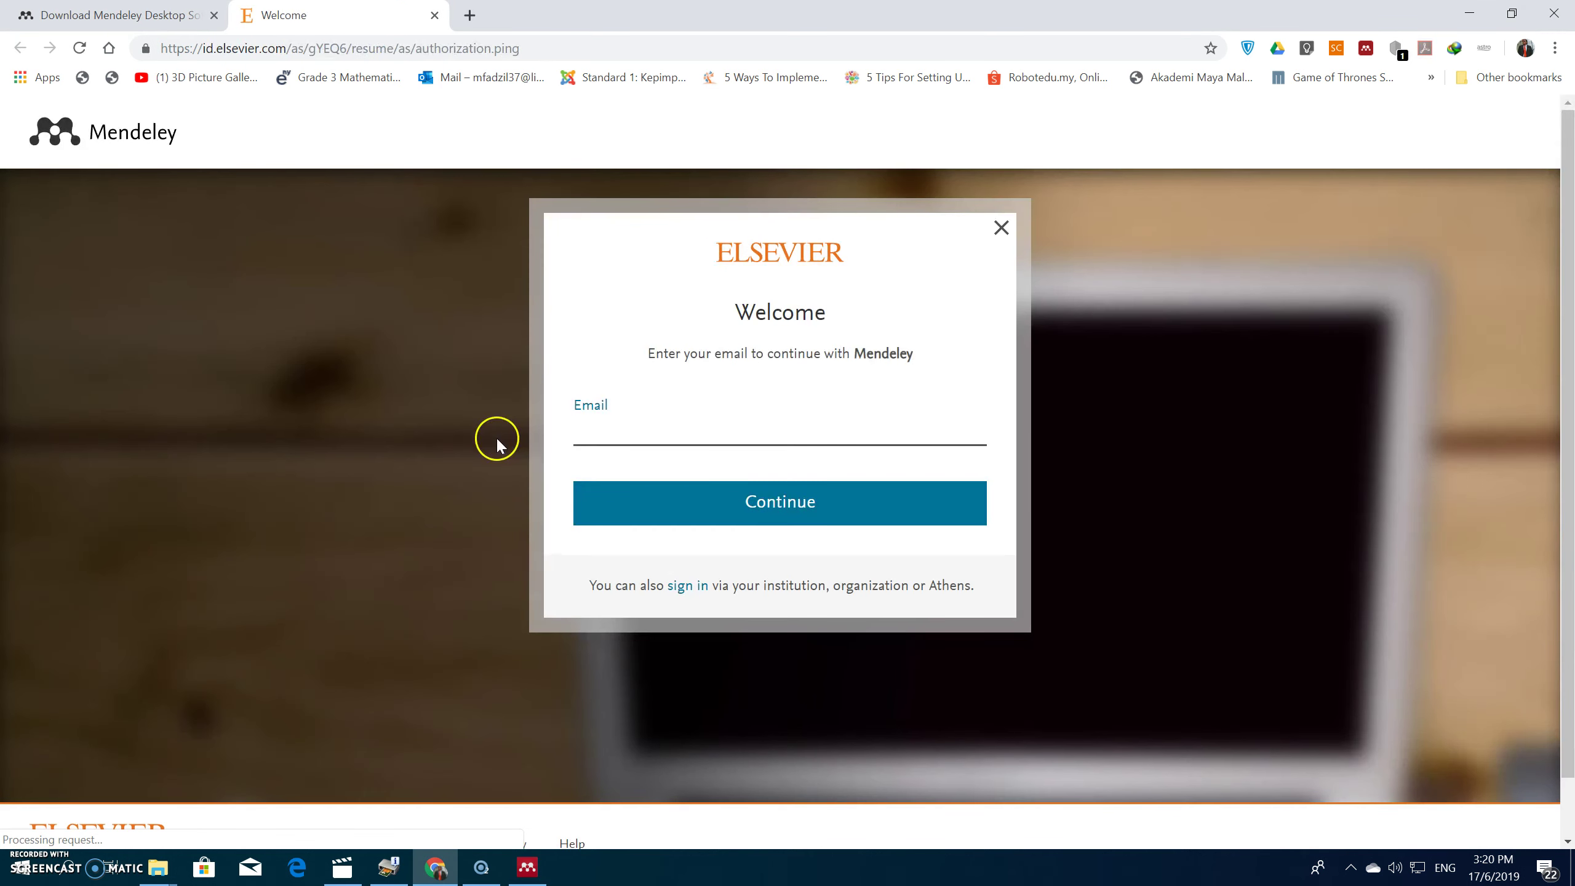
left_click(602, 428)
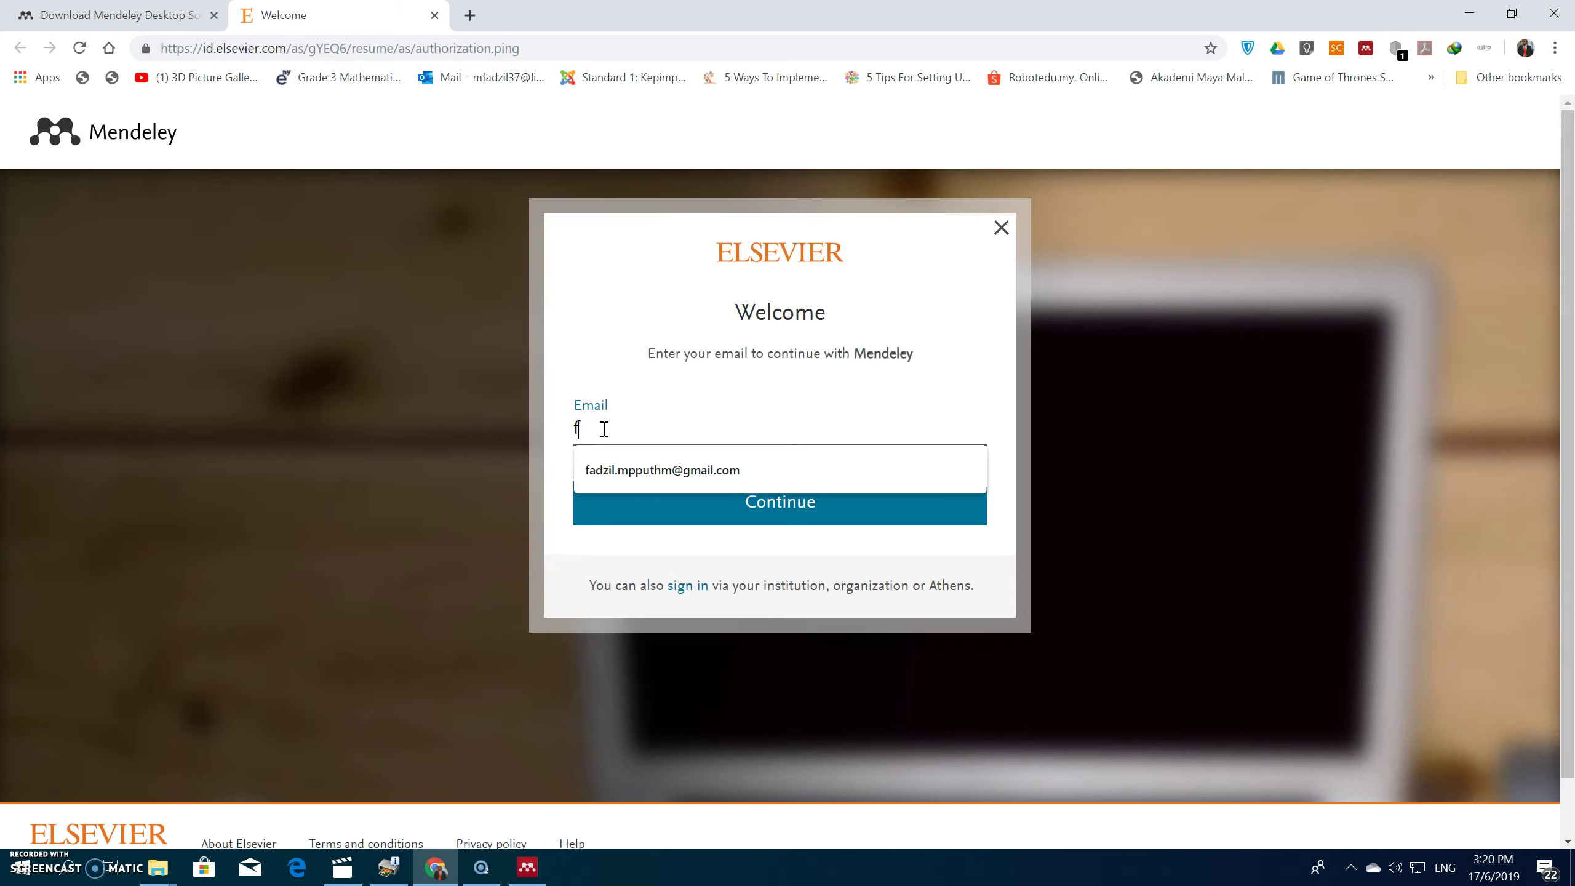
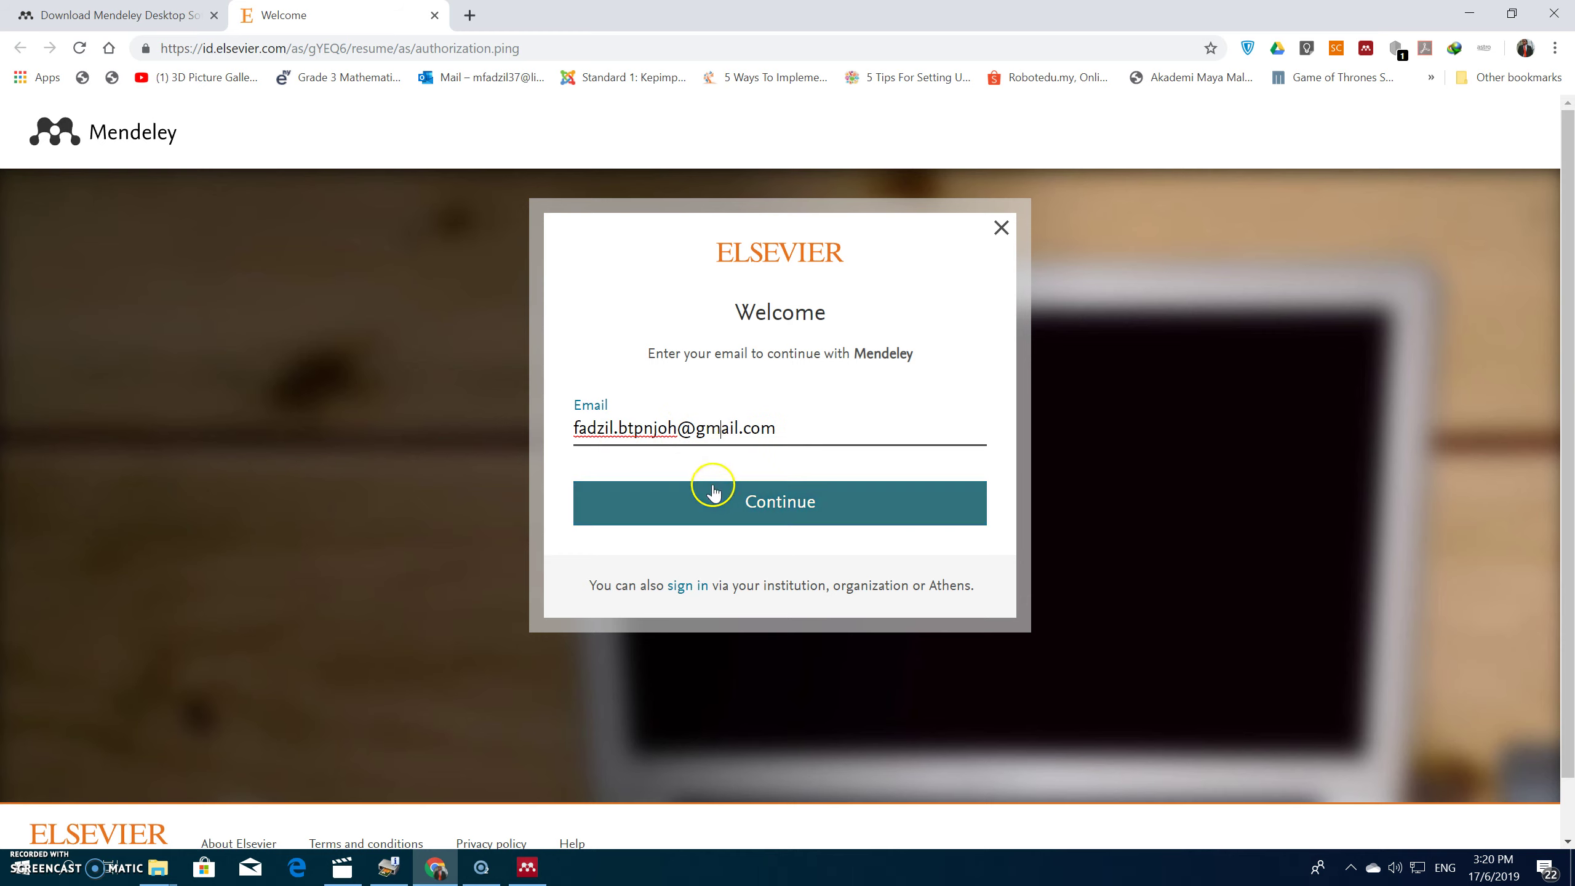
left_click(753, 504)
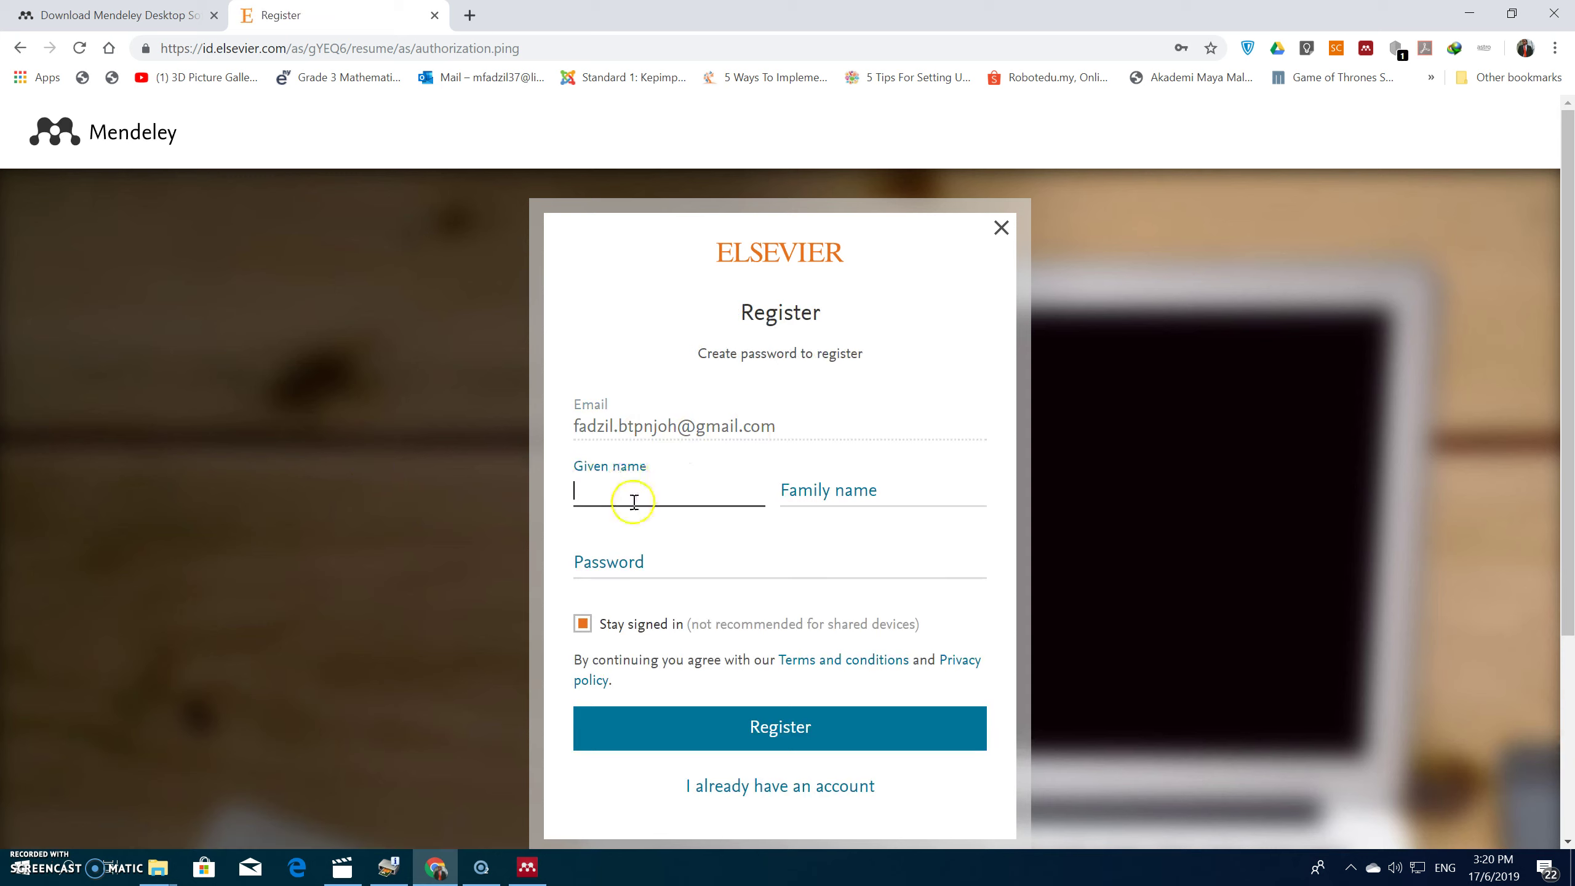
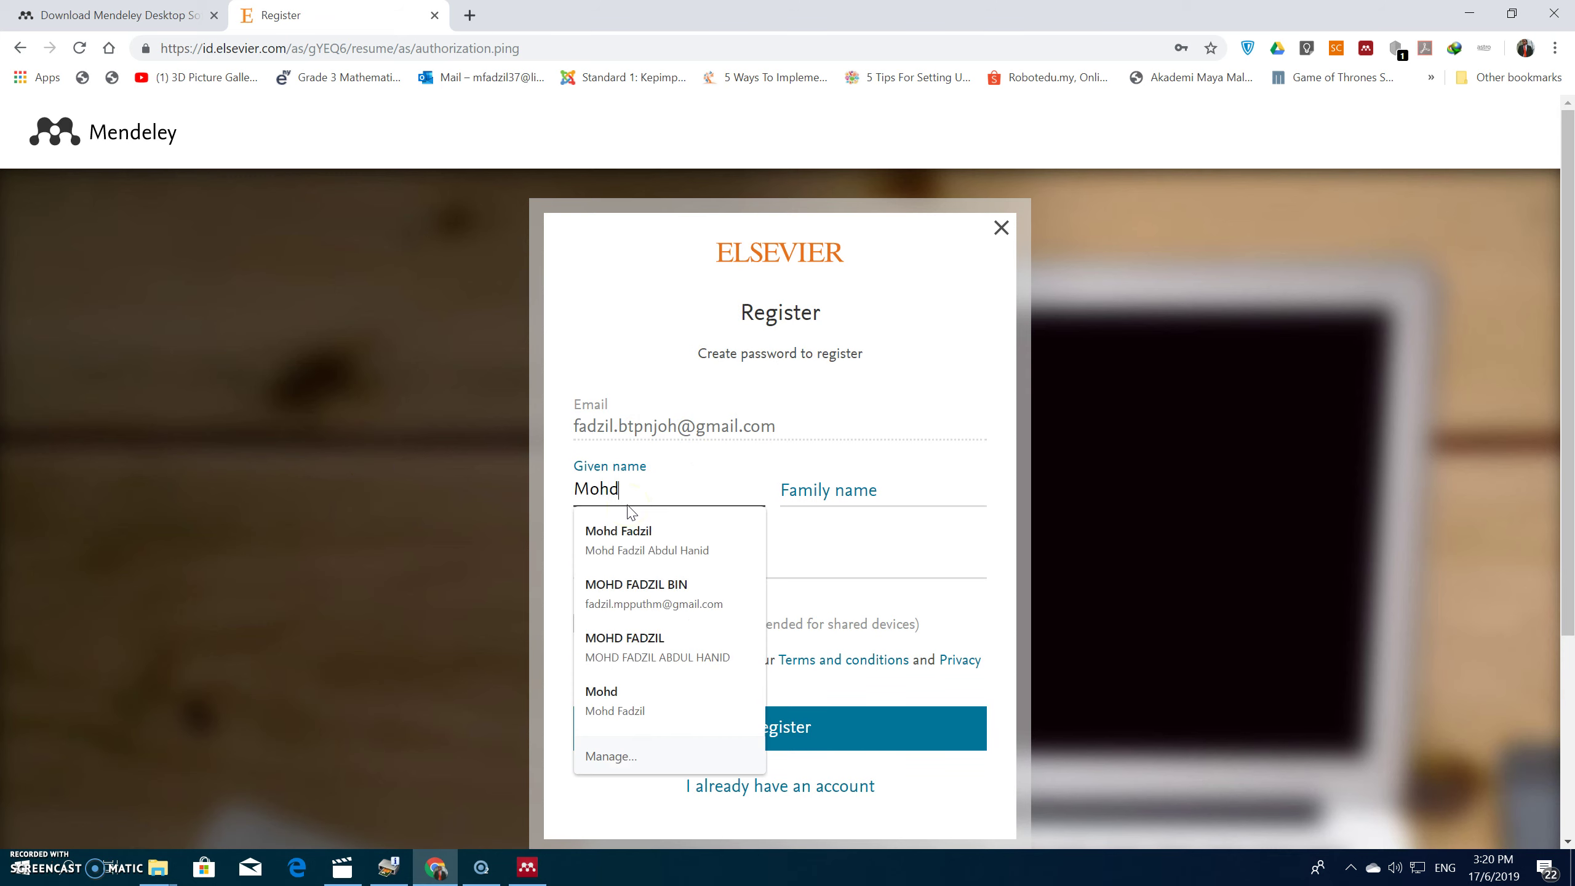
Step: Enter the given name, family name and a password, then submit the Elsevier registration form
left_click(832, 491)
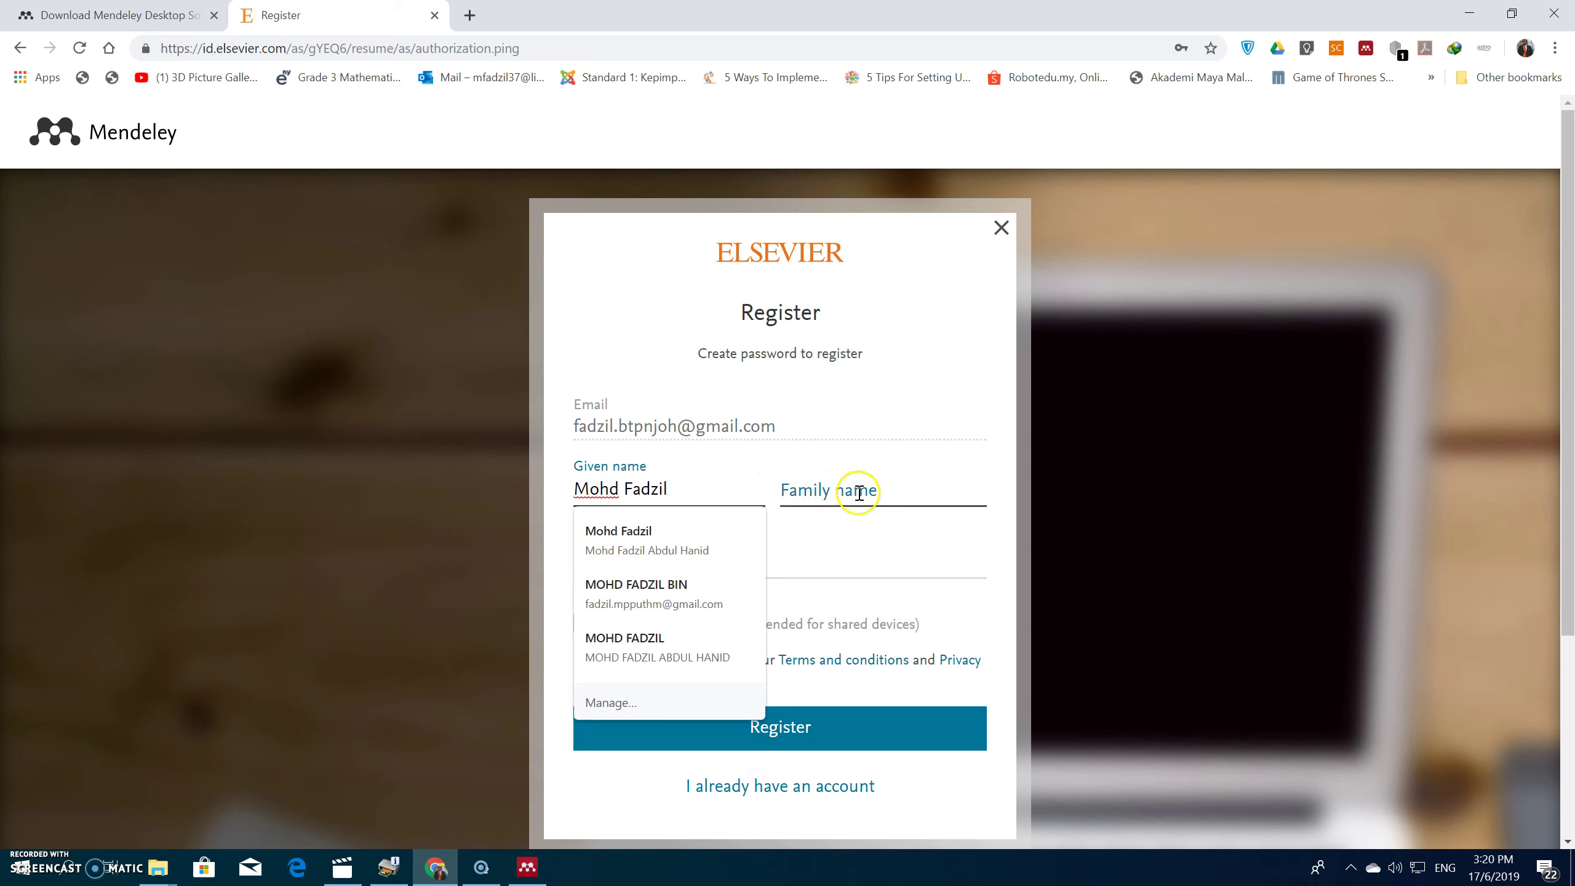
left_click(861, 493)
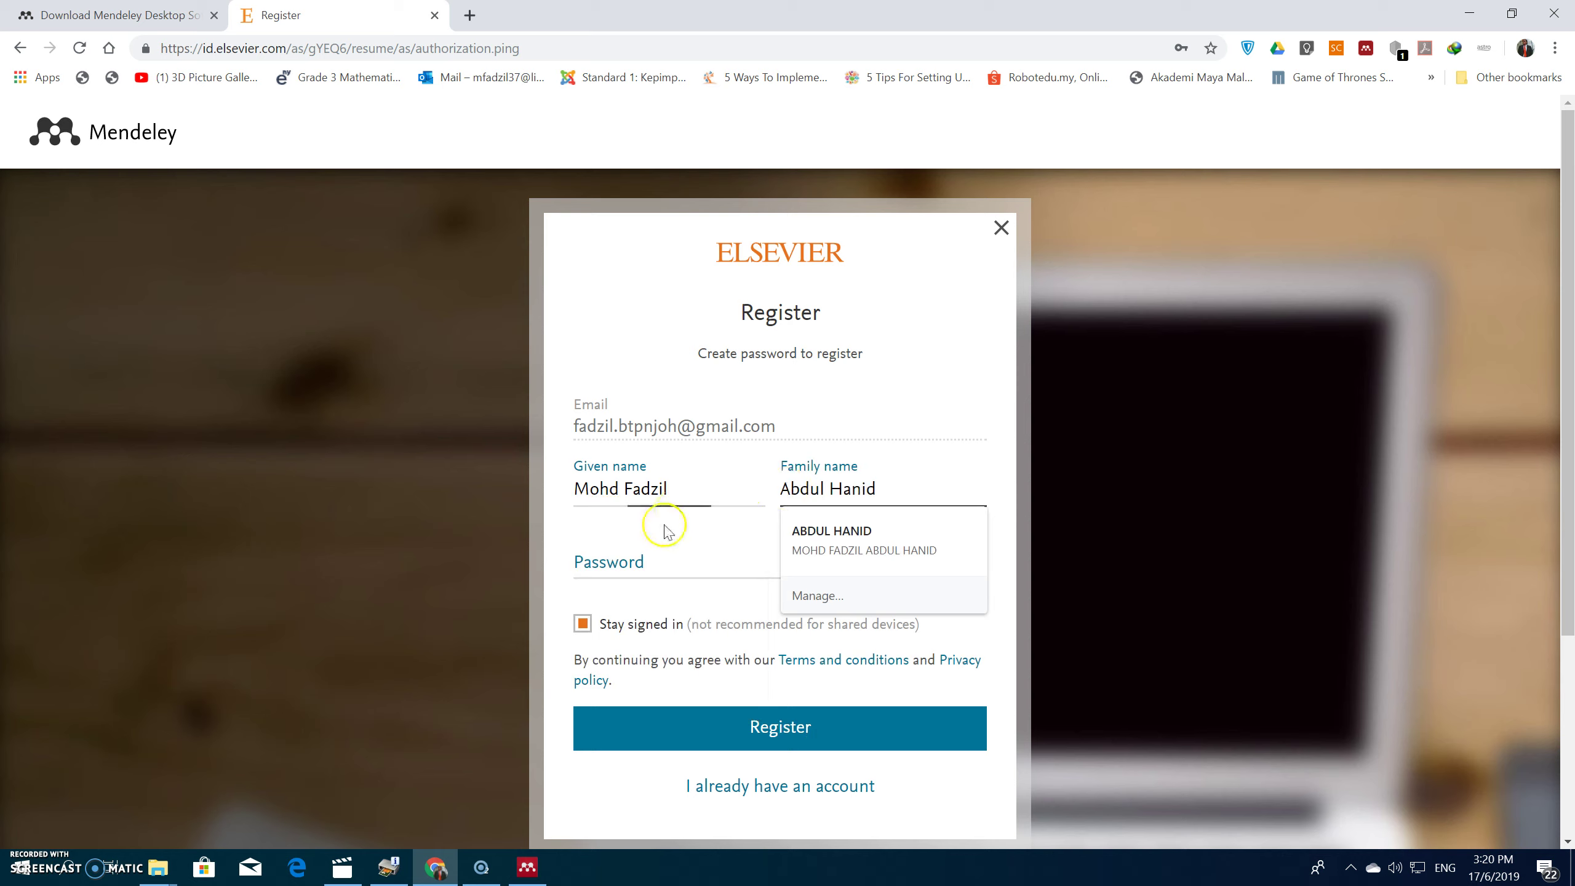
left_click(638, 560)
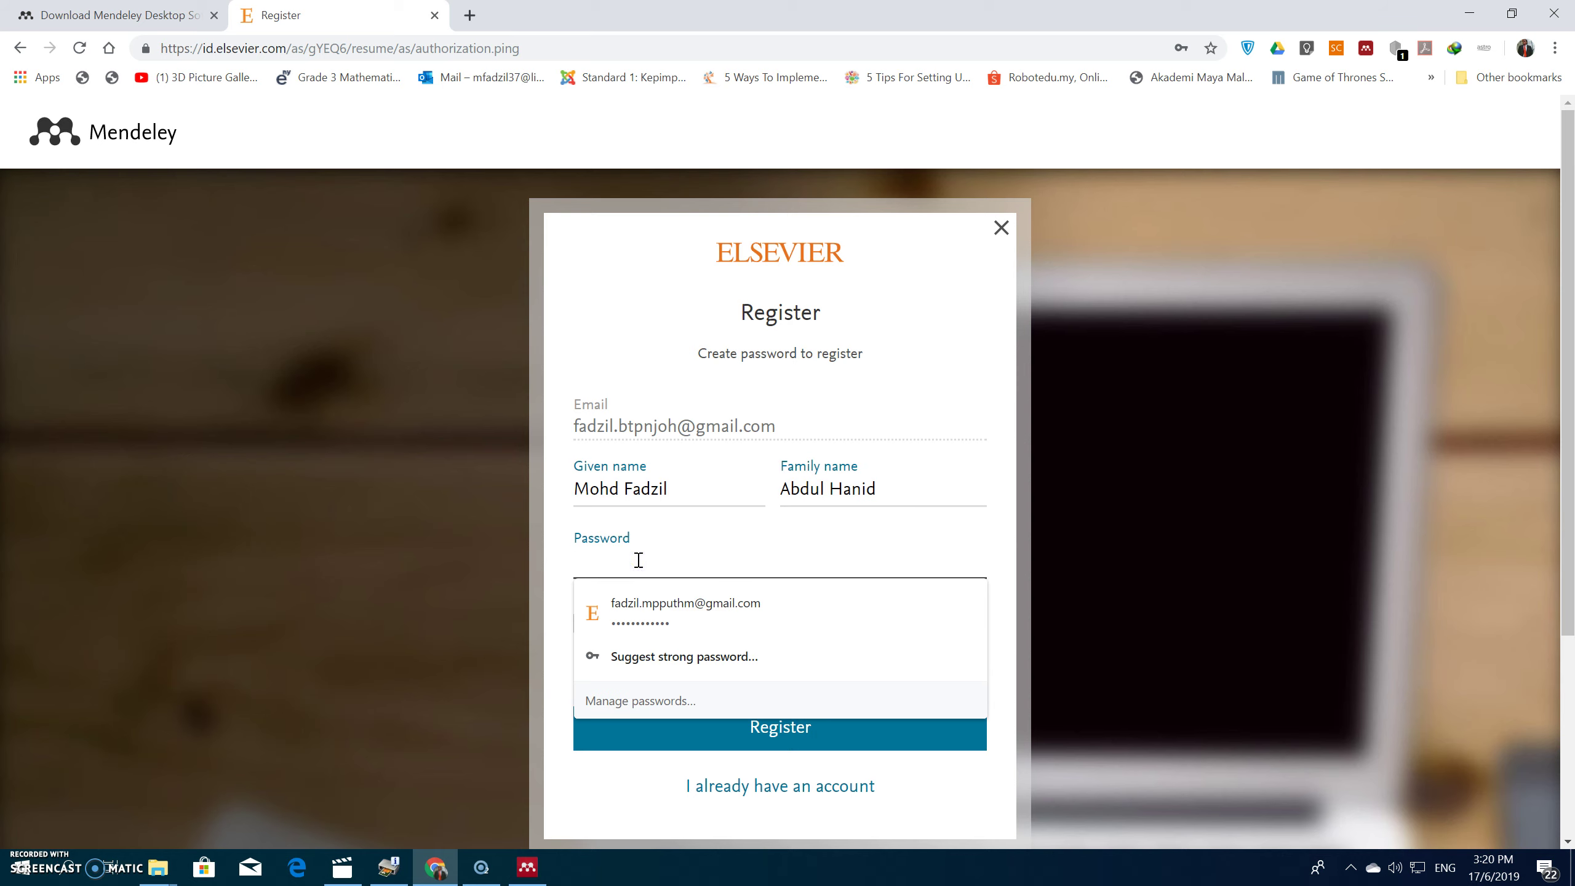
type("•")
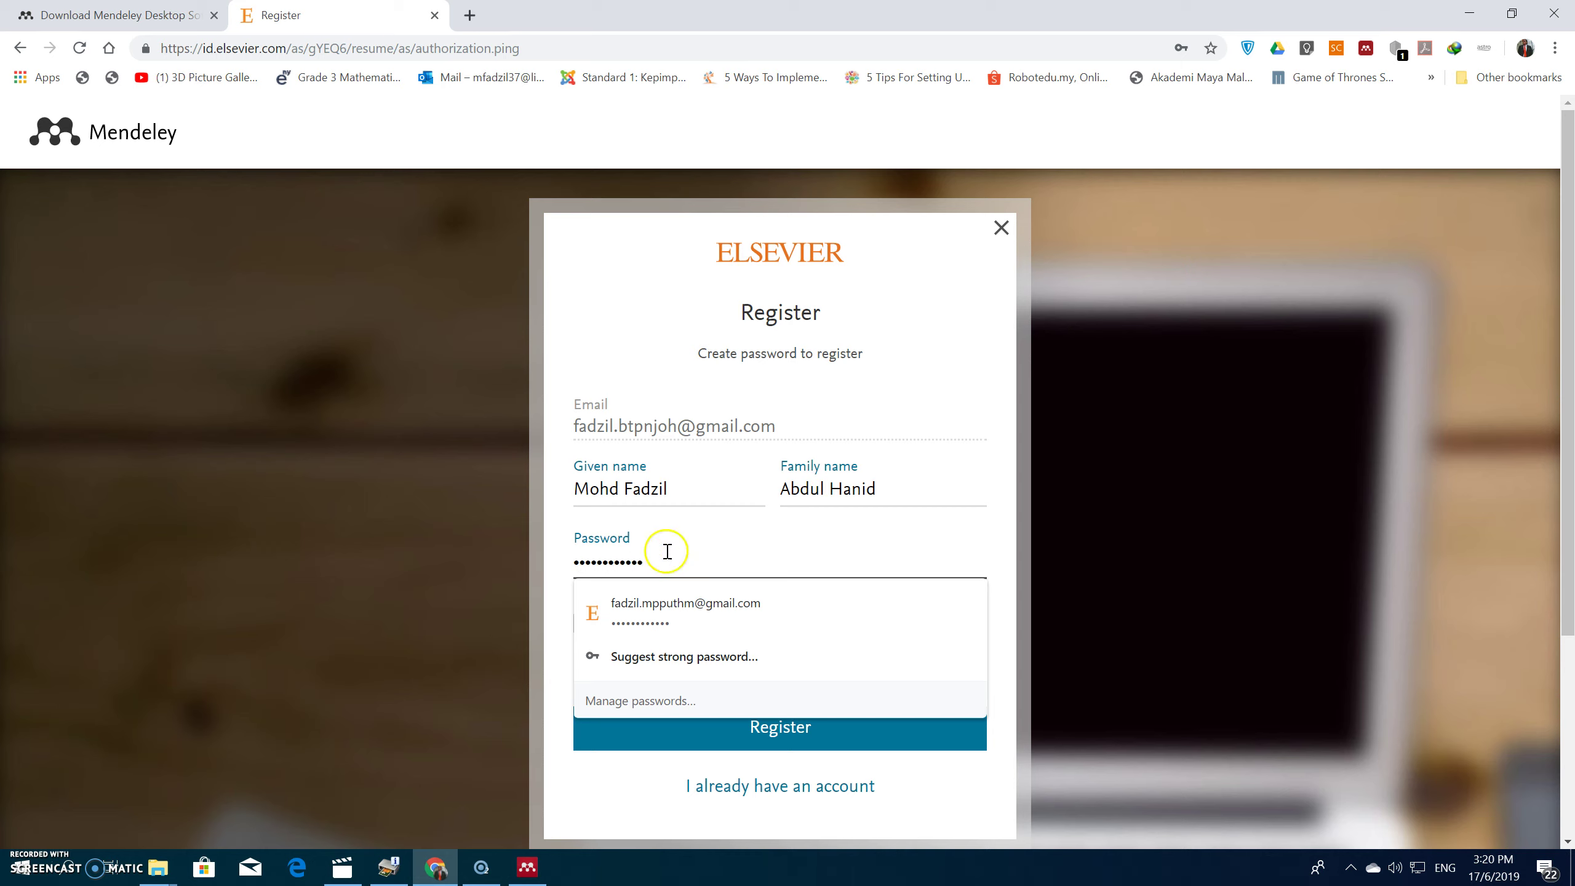
left_click(924, 360)
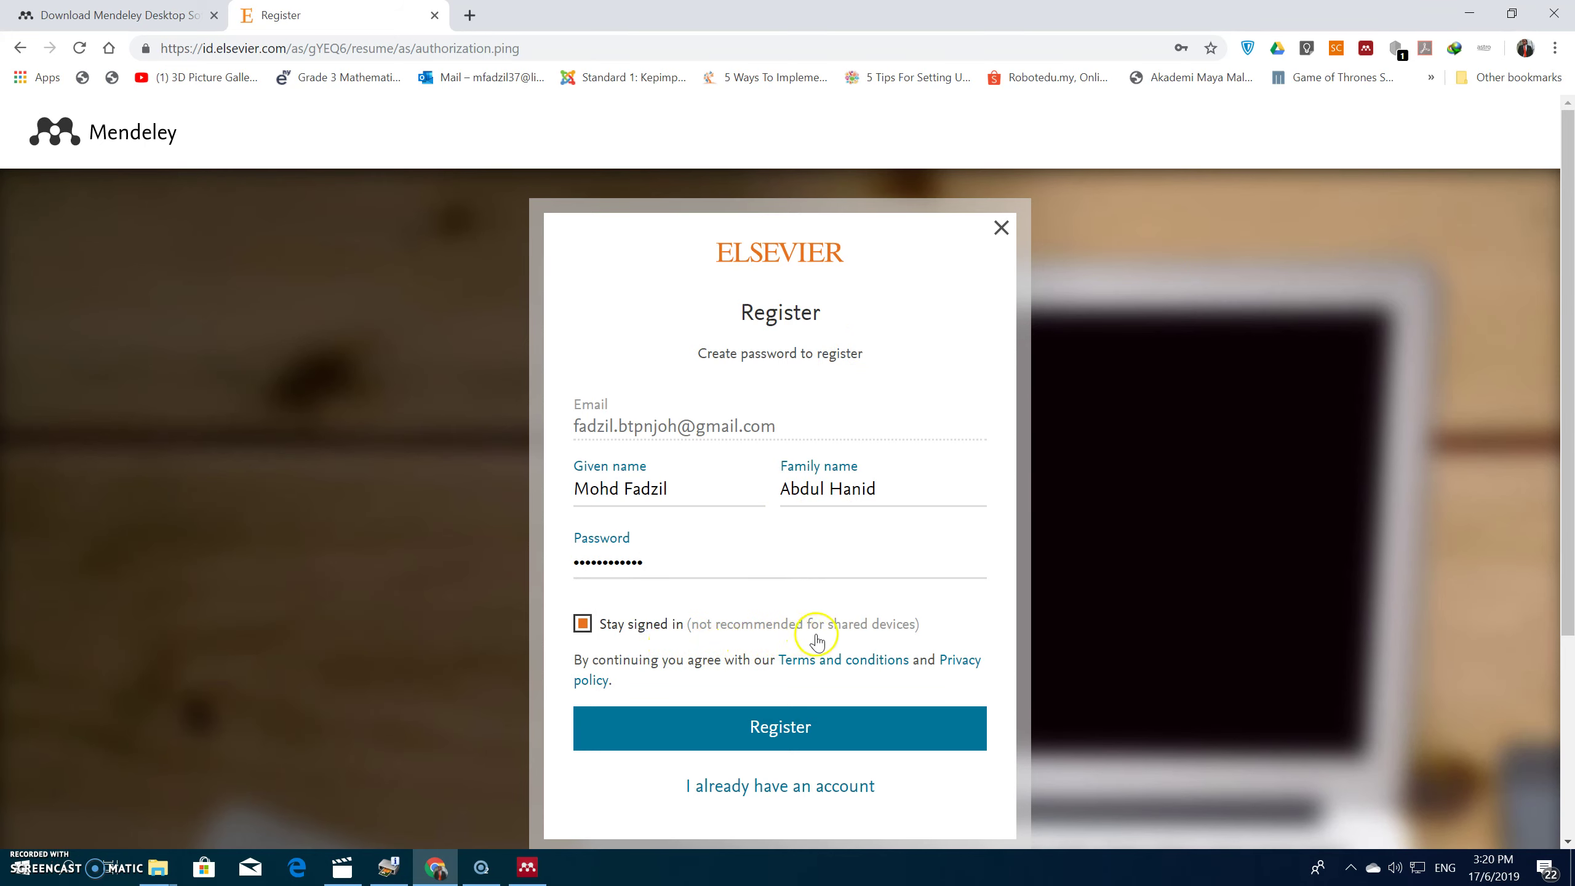
left_click(761, 731)
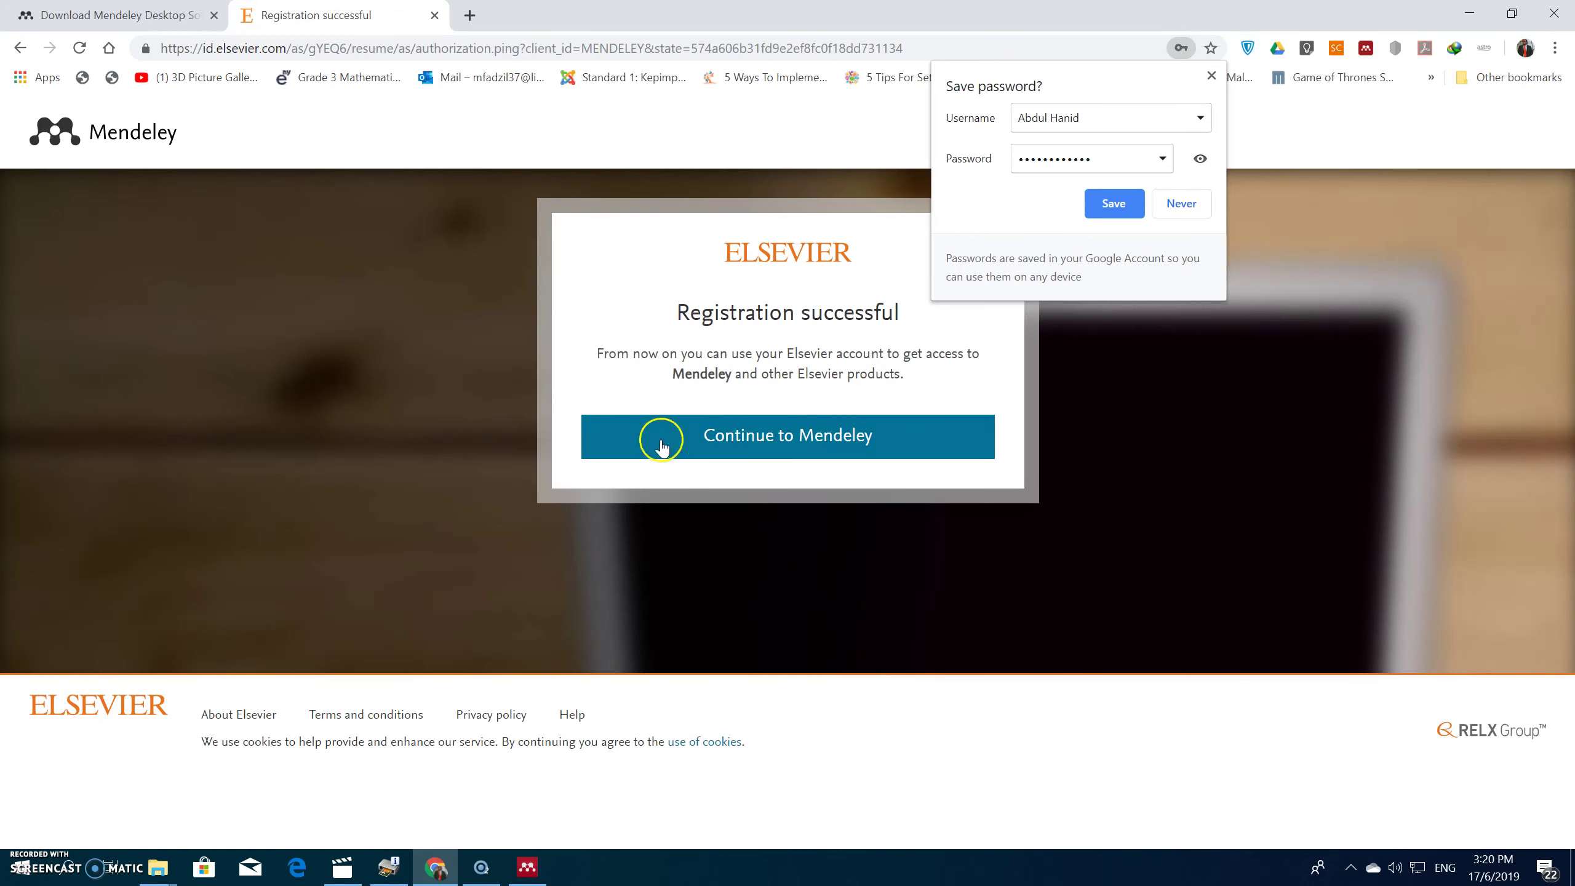
Step: Decline saving the password, continue to Mendeley, and set the role to Student > Ph. D. Student
left_click(836, 295)
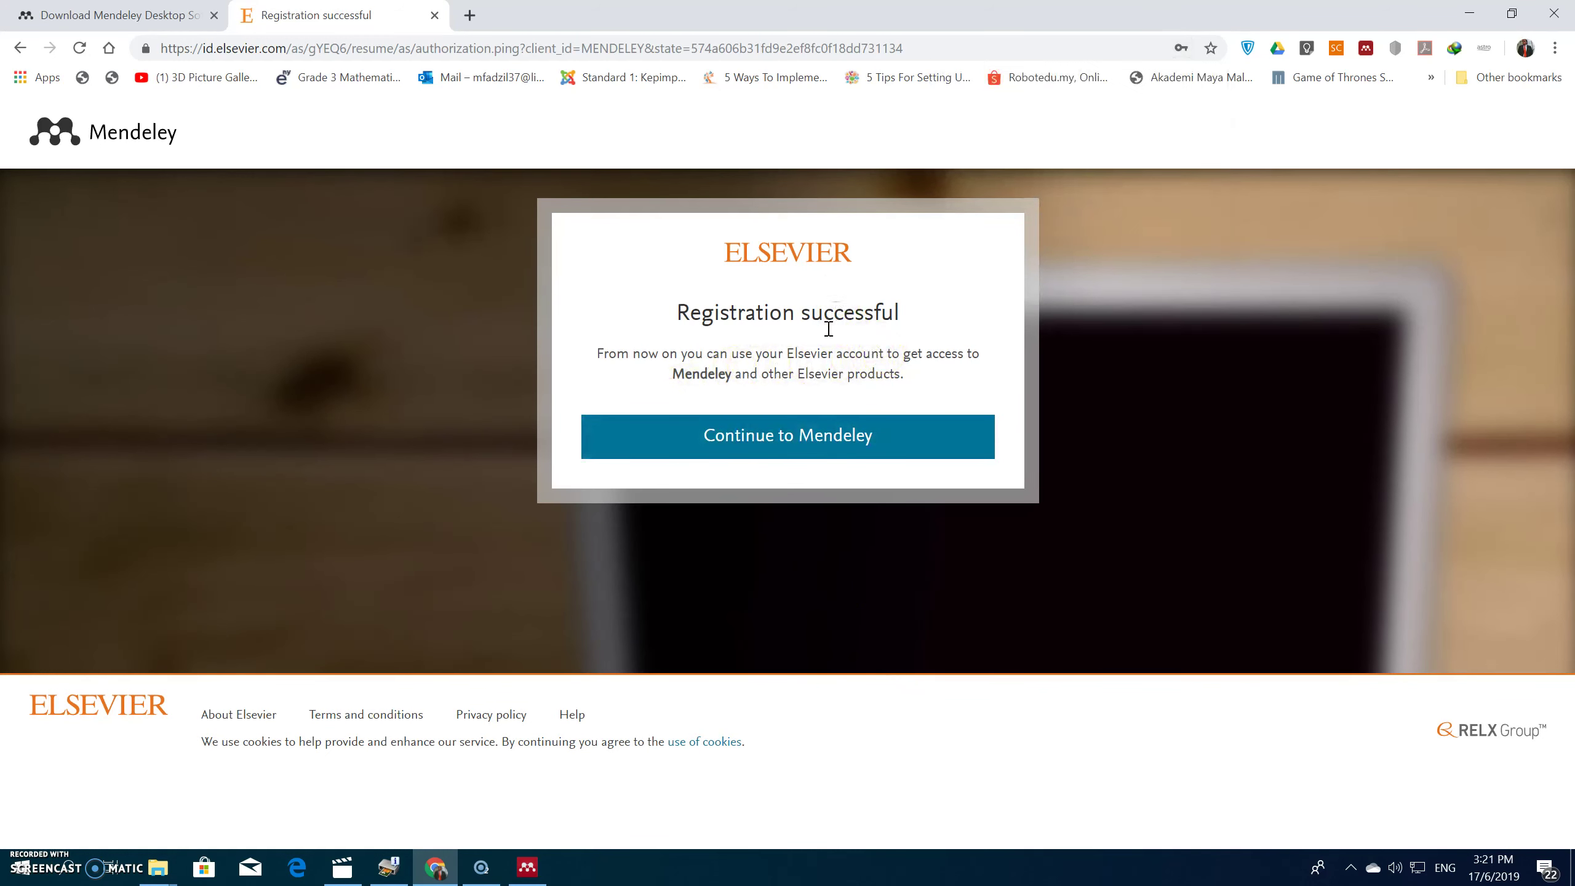
left_click(766, 440)
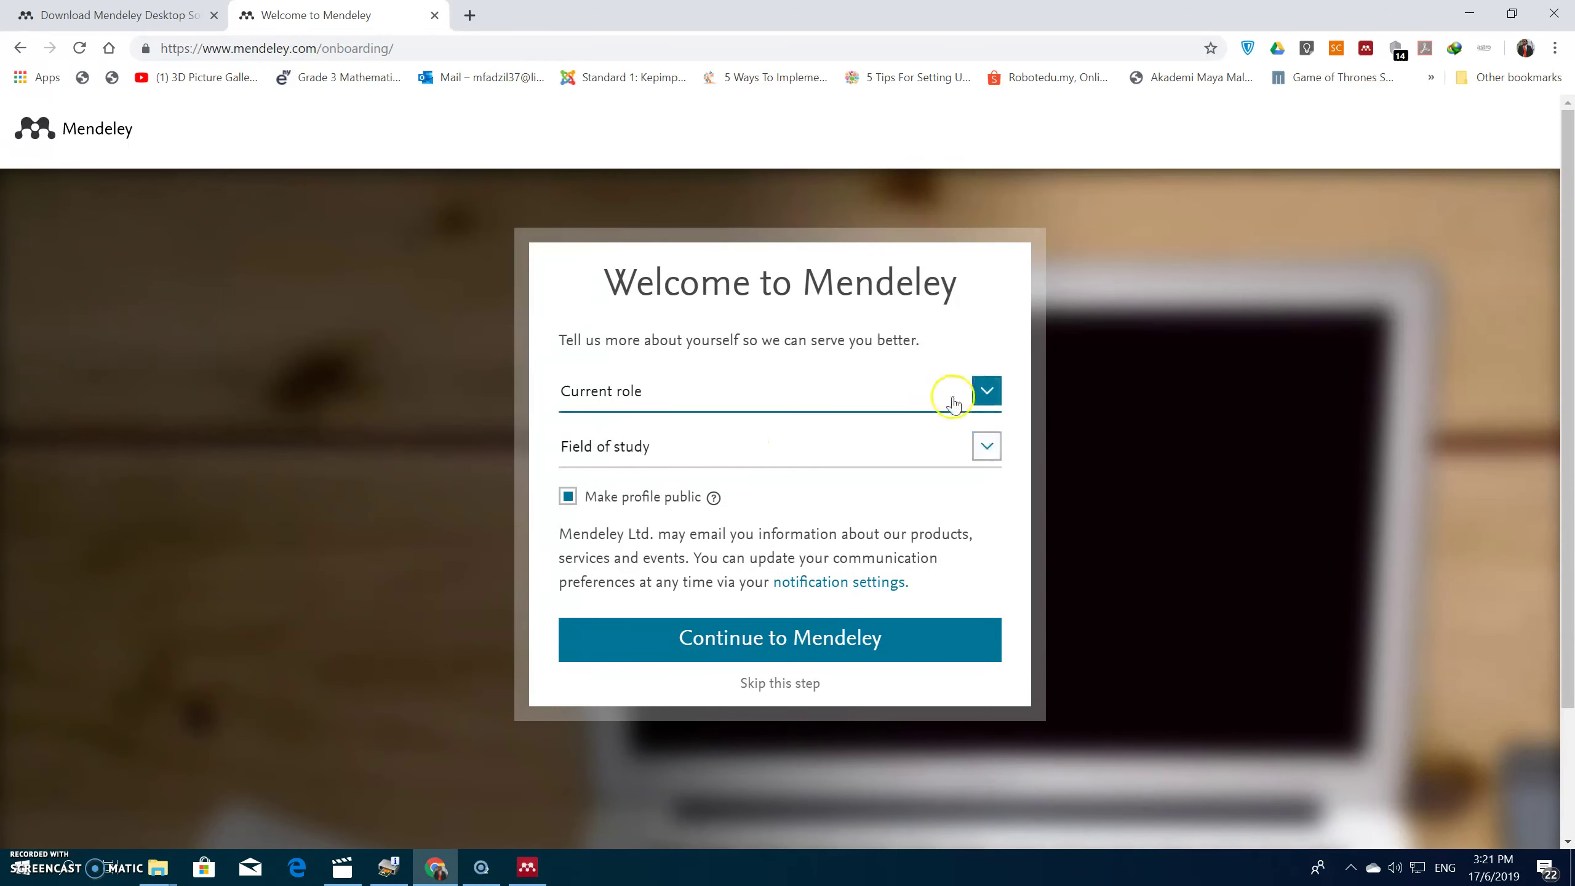
left_click(985, 395)
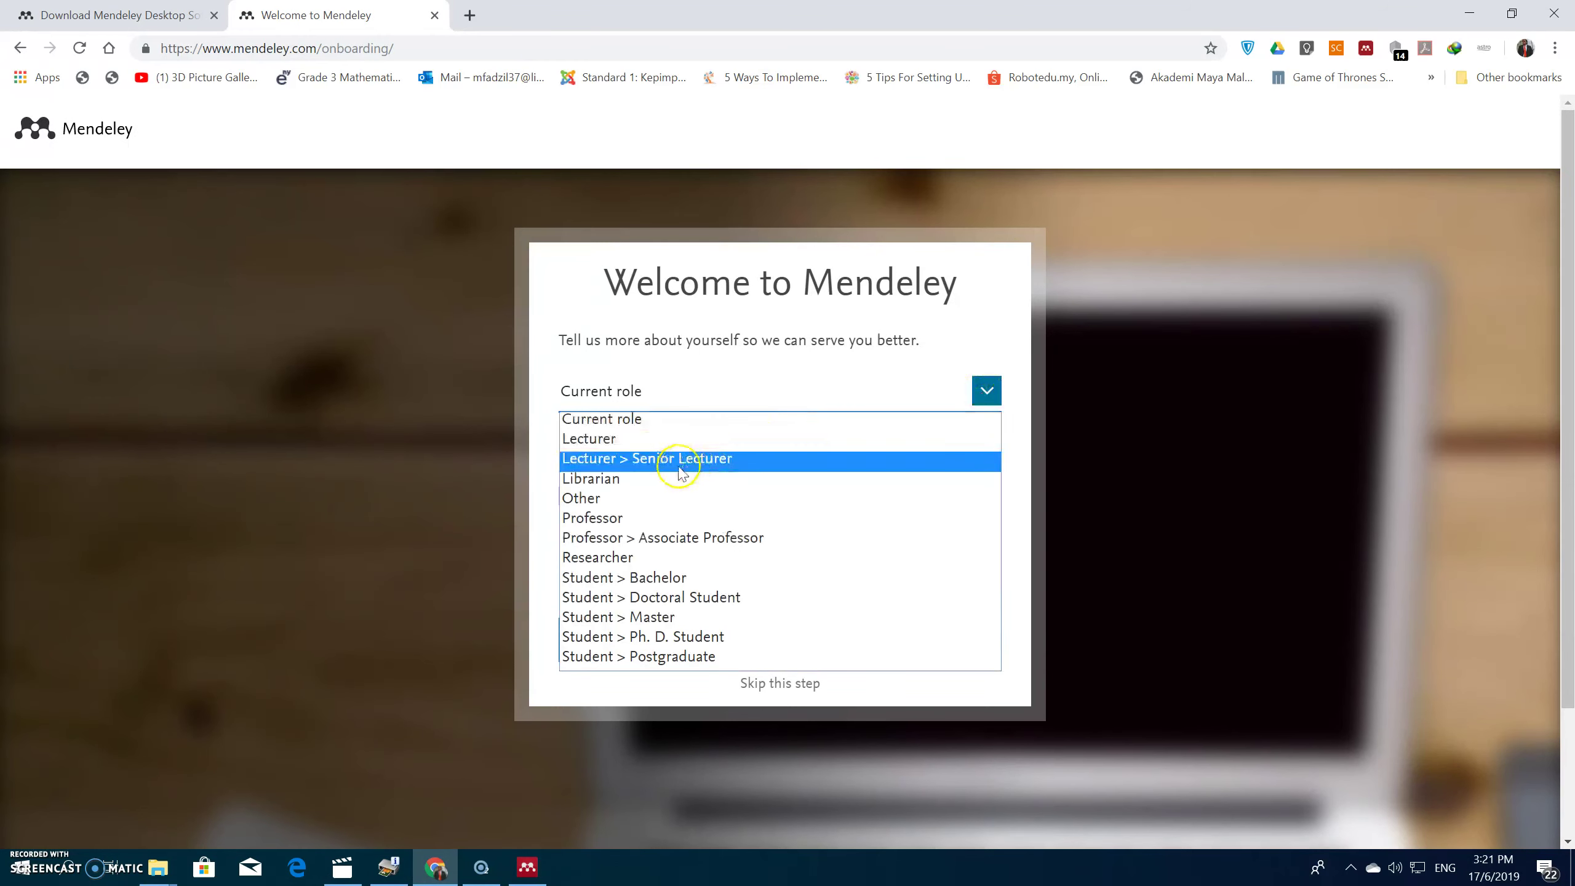
left_click(620, 637)
Step: Set the field of study to Social Sciences and submit the profile details
left_click(724, 462)
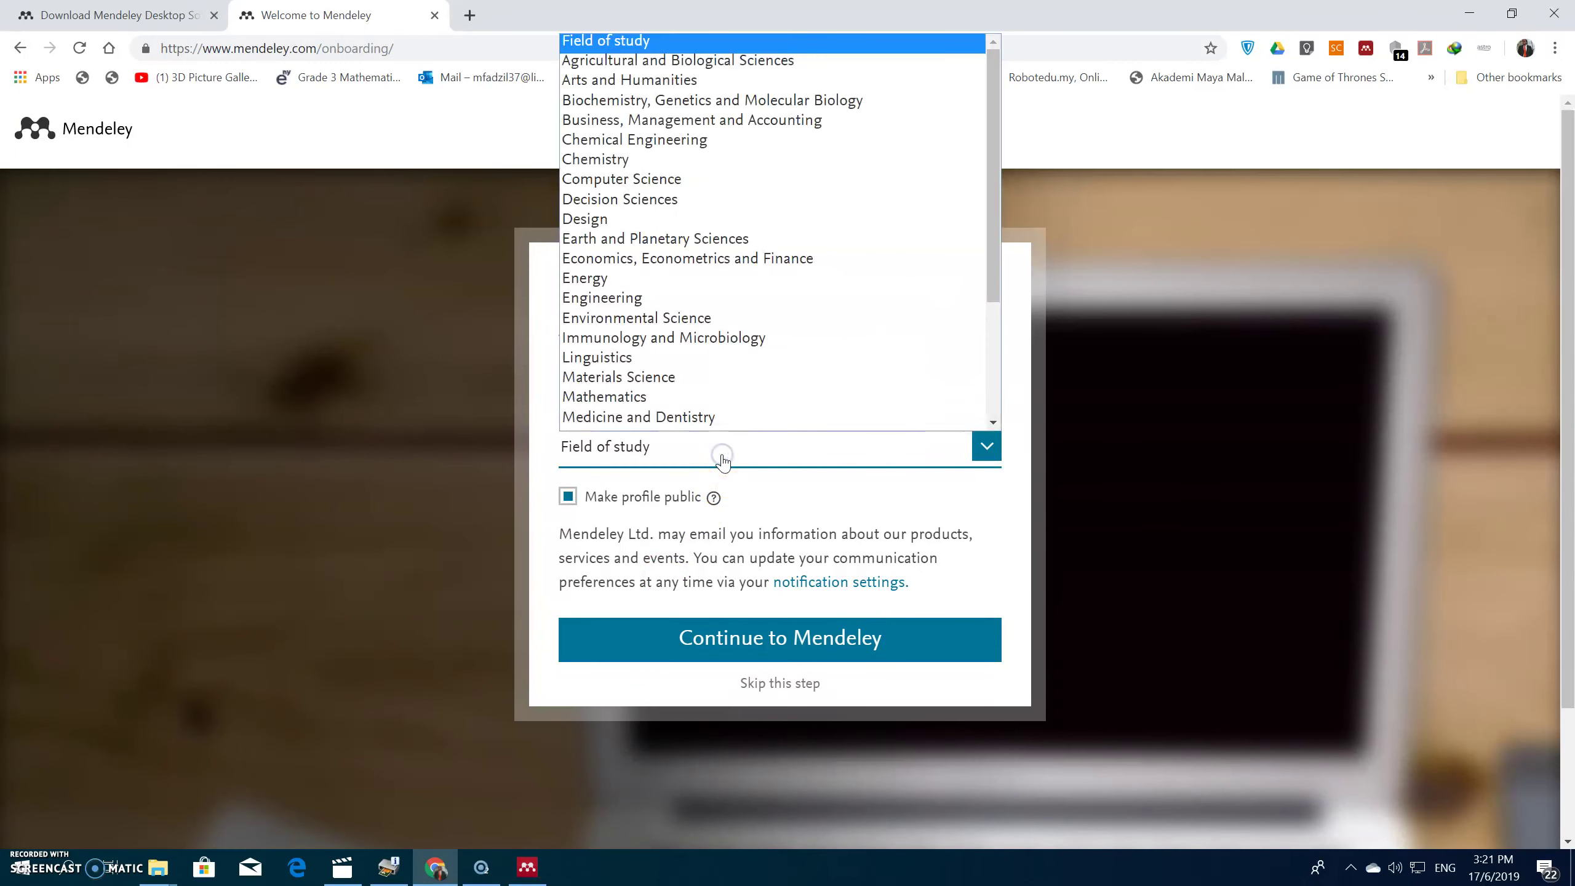
scroll(703, 376, "down", 1)
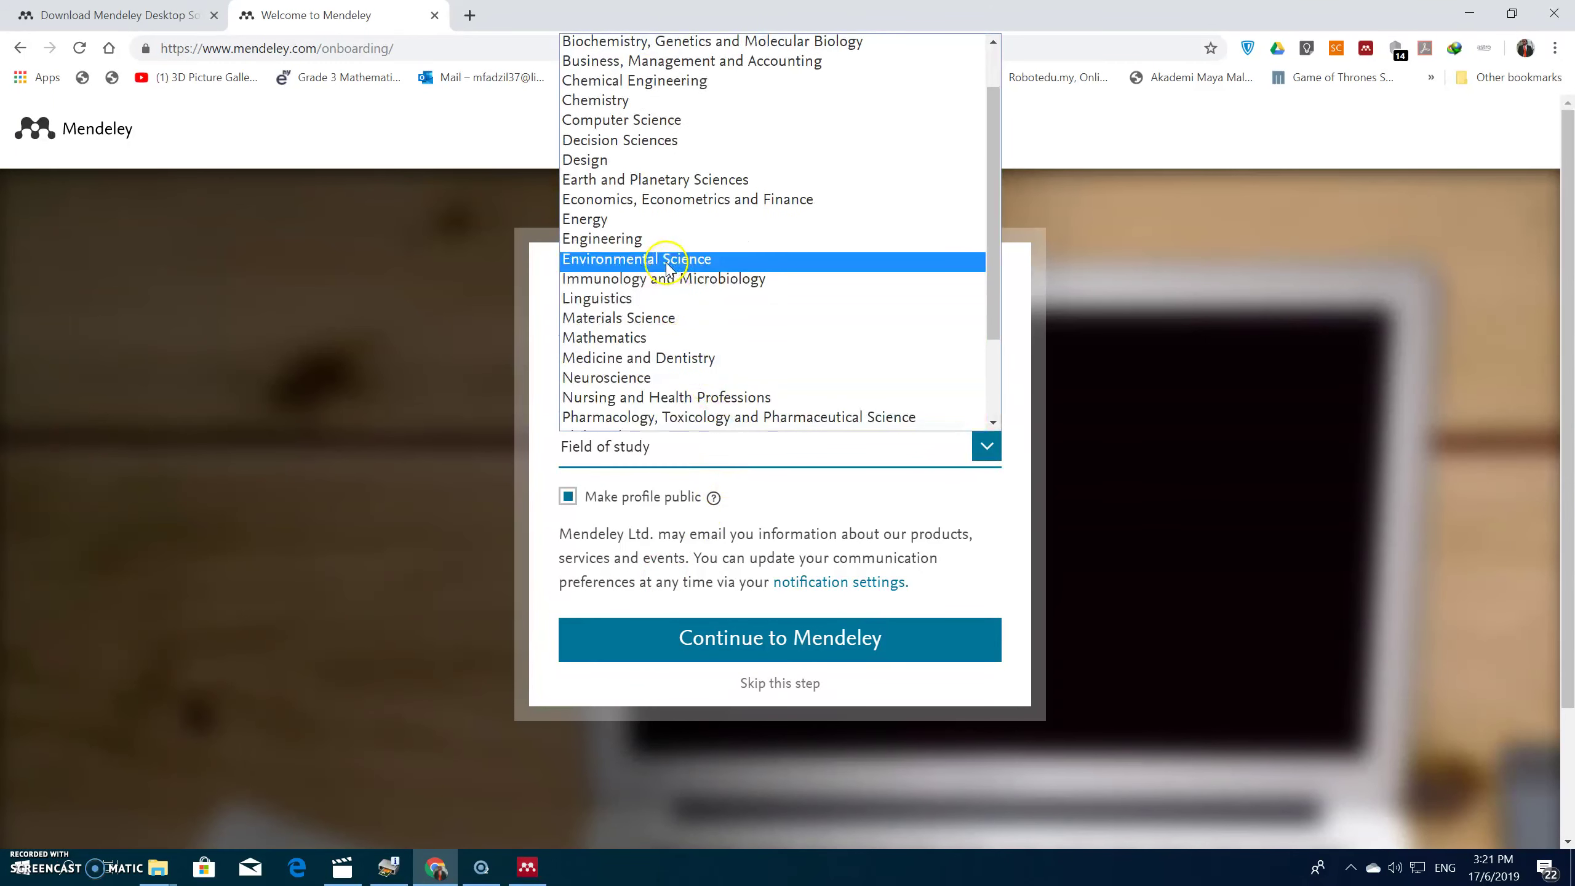
scroll(654, 310, "down", 2)
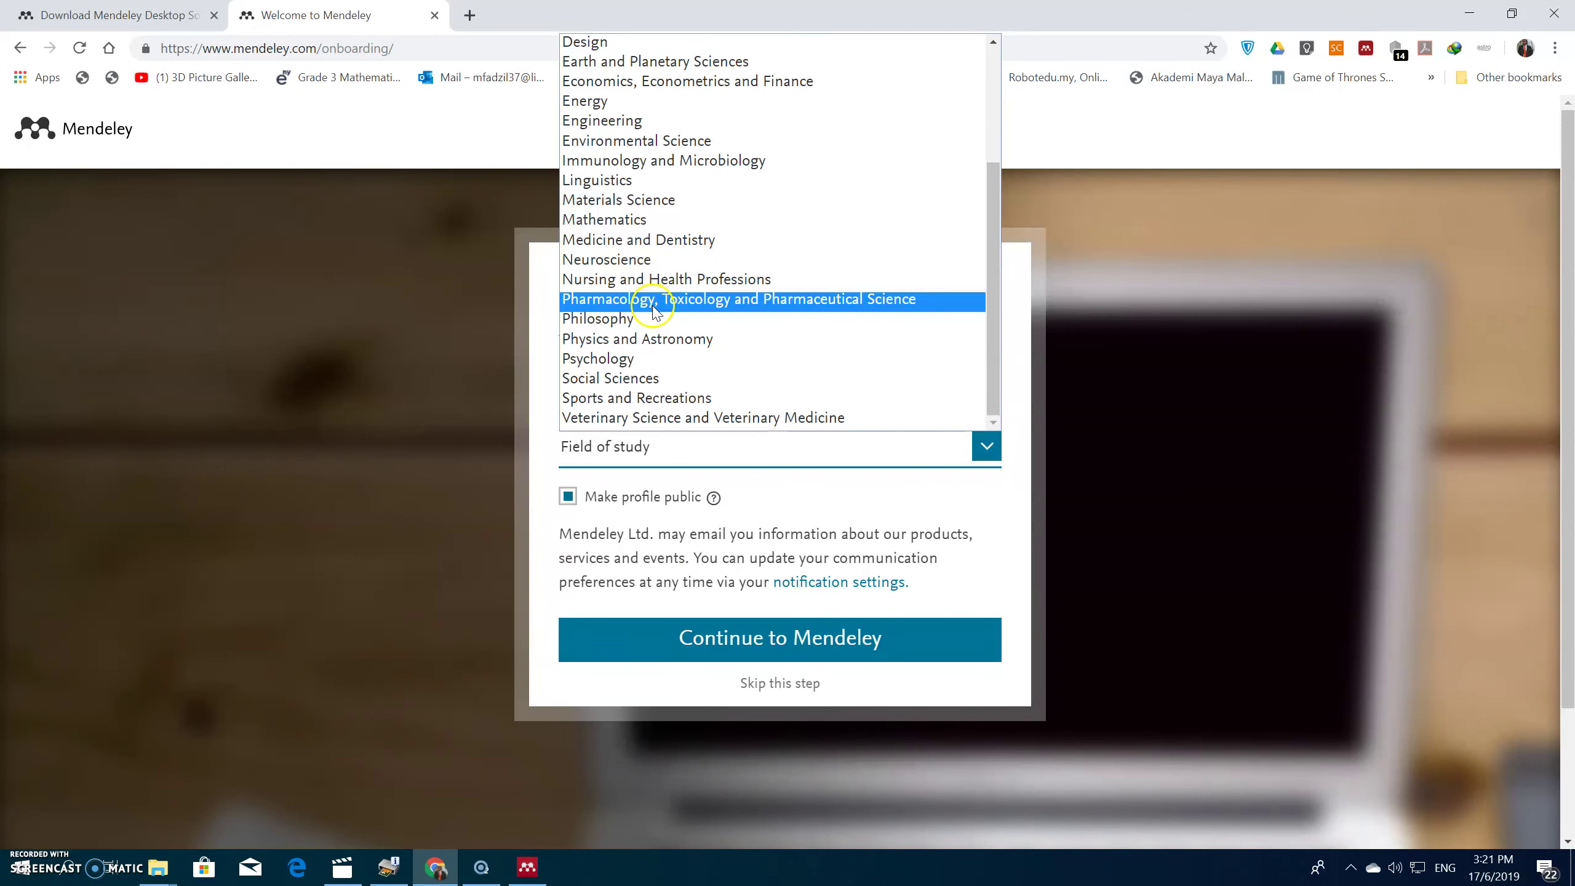
scroll(654, 310, "up", 3)
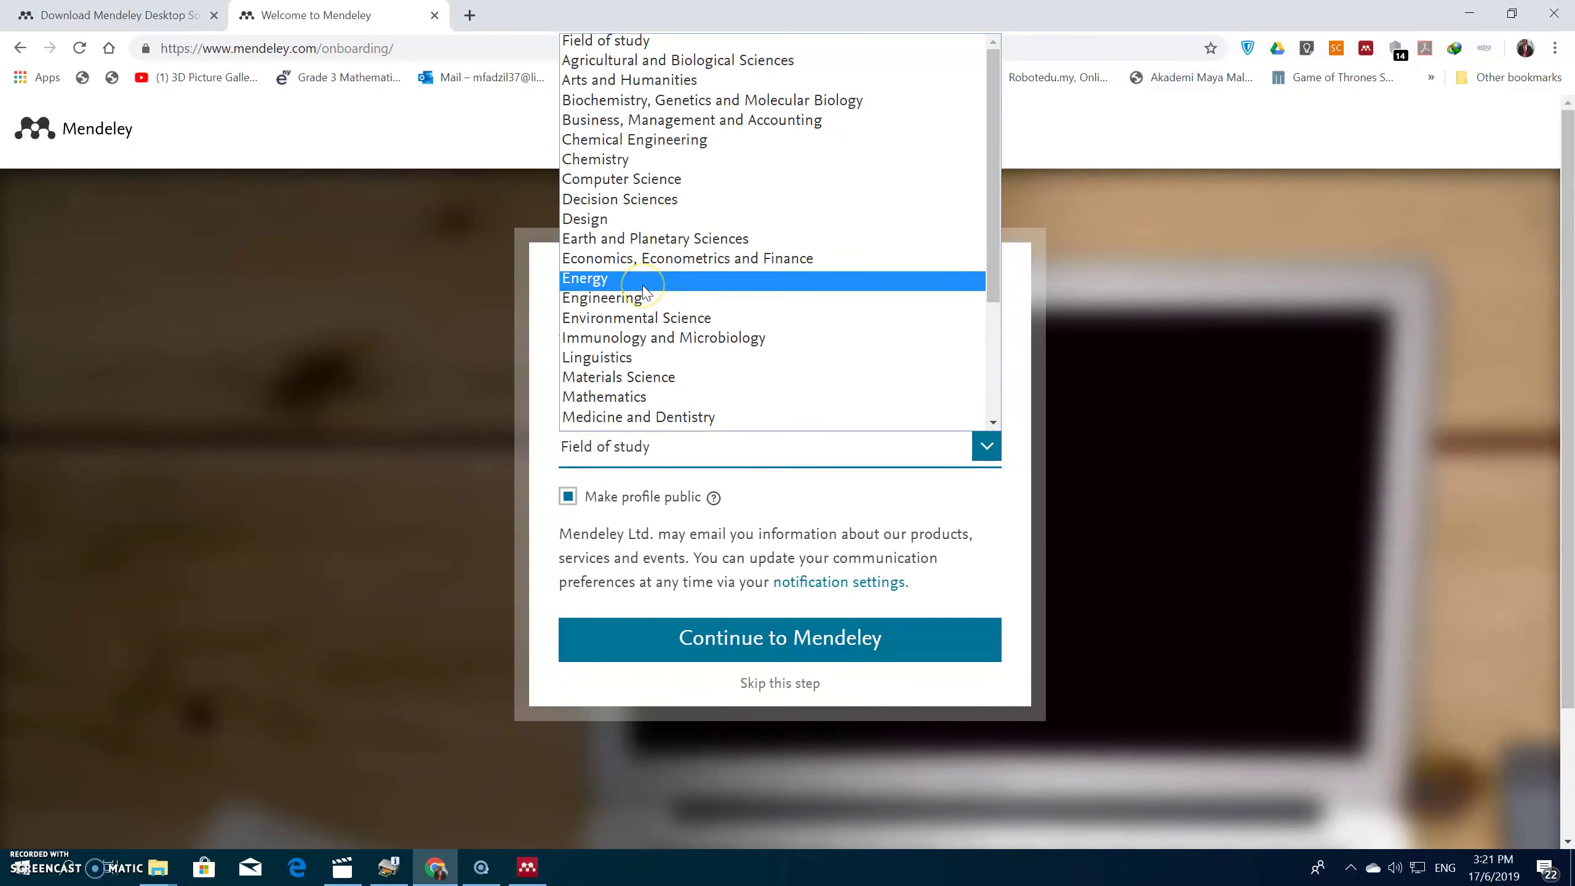
scroll(645, 292, "down", 3)
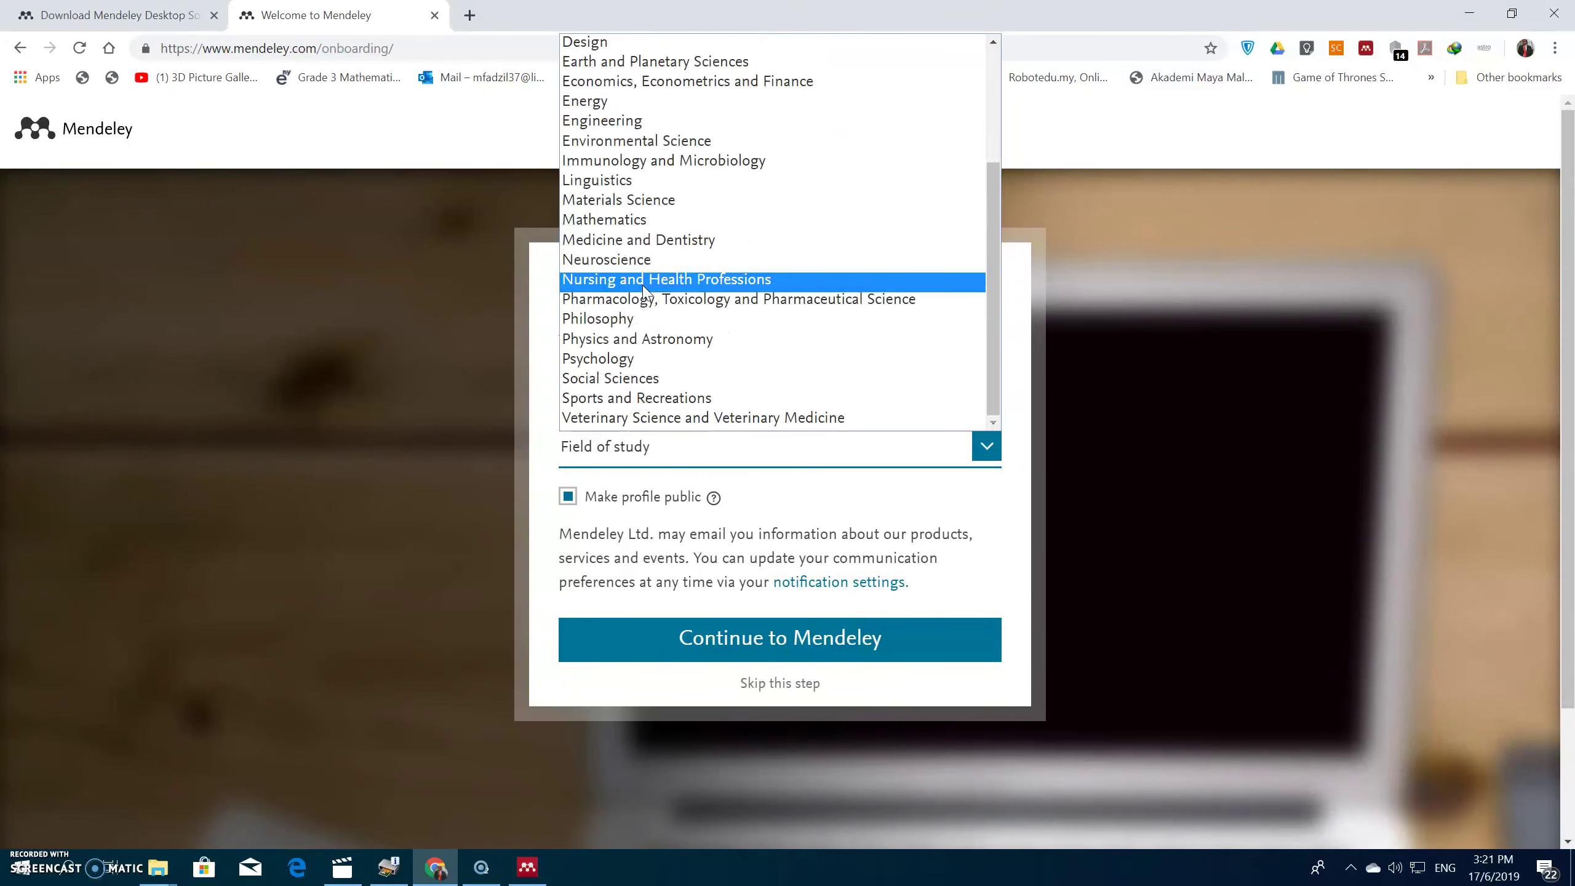
left_click(620, 378)
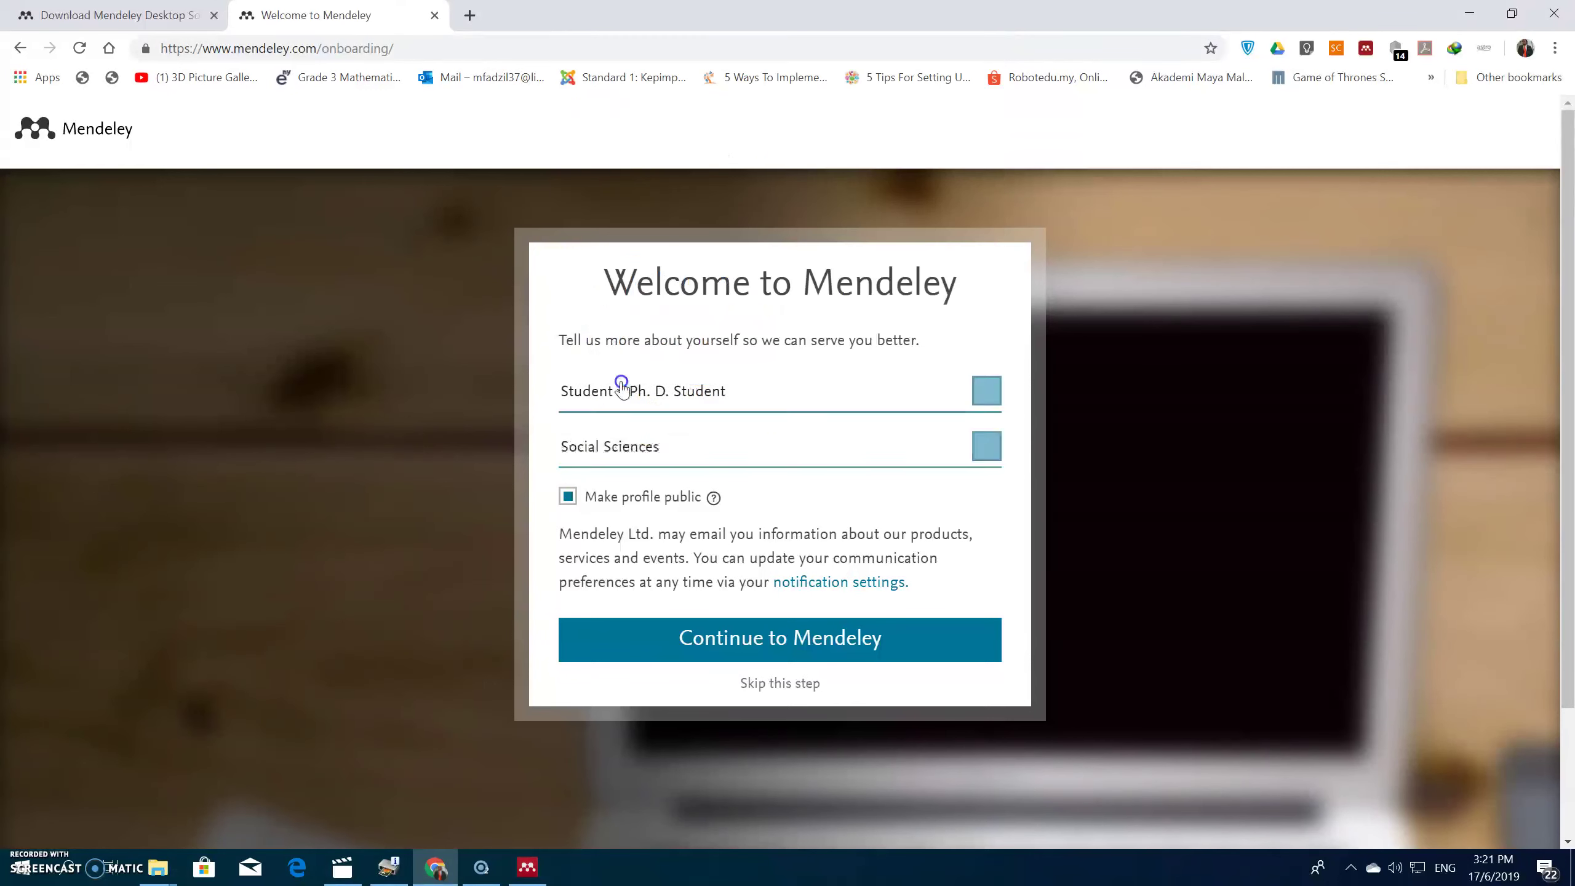
left_click(758, 642)
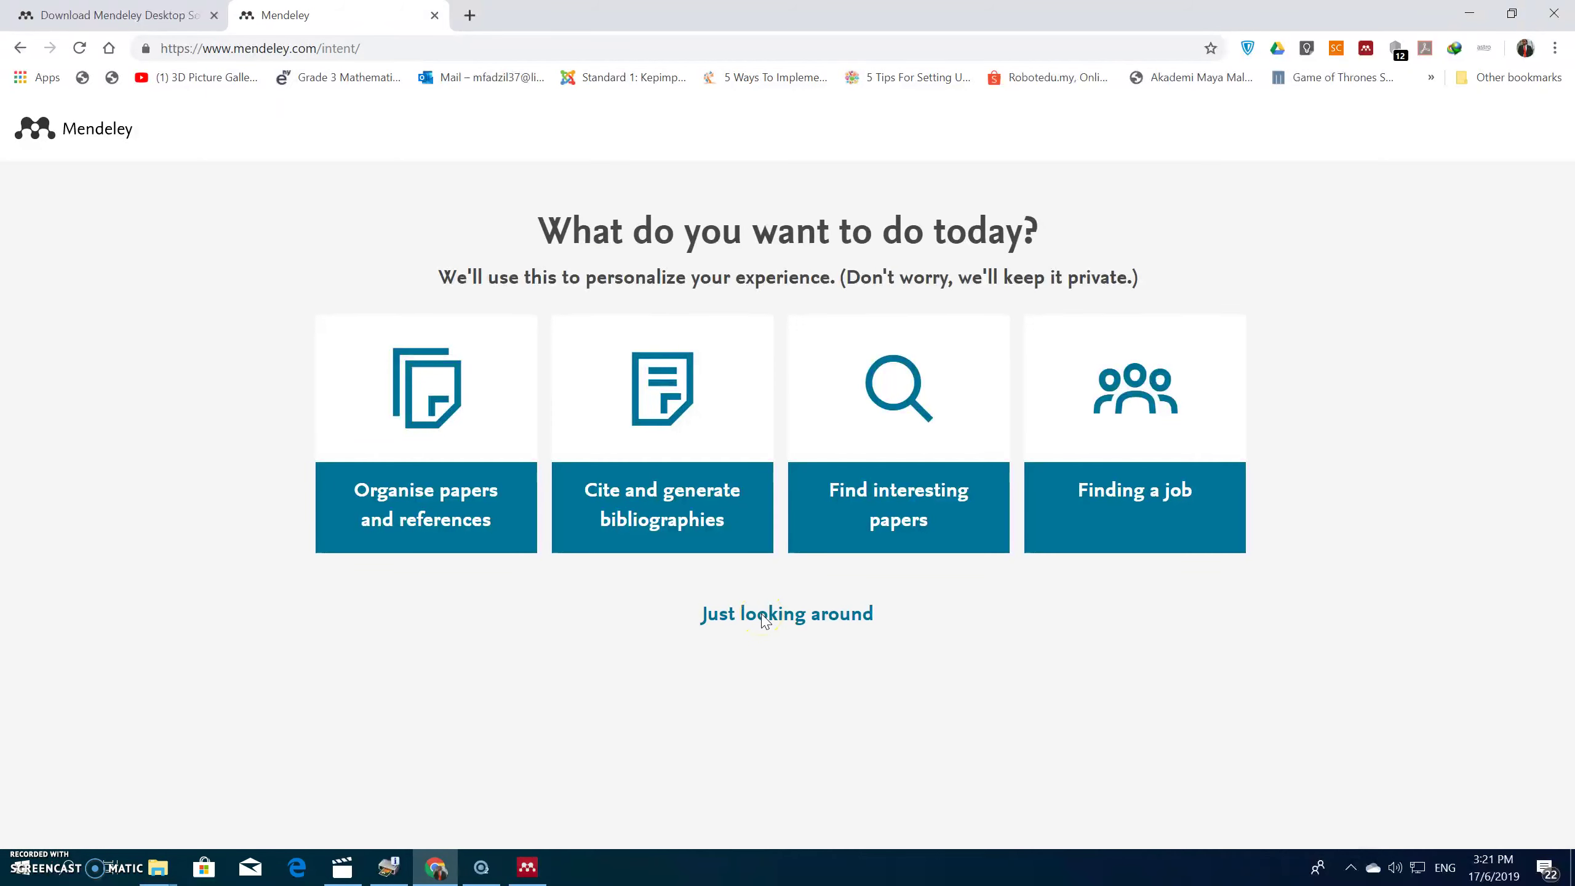
Step: Skip the personalisation question and bring the Mendeley Desktop sign-in window forward
left_click(801, 623)
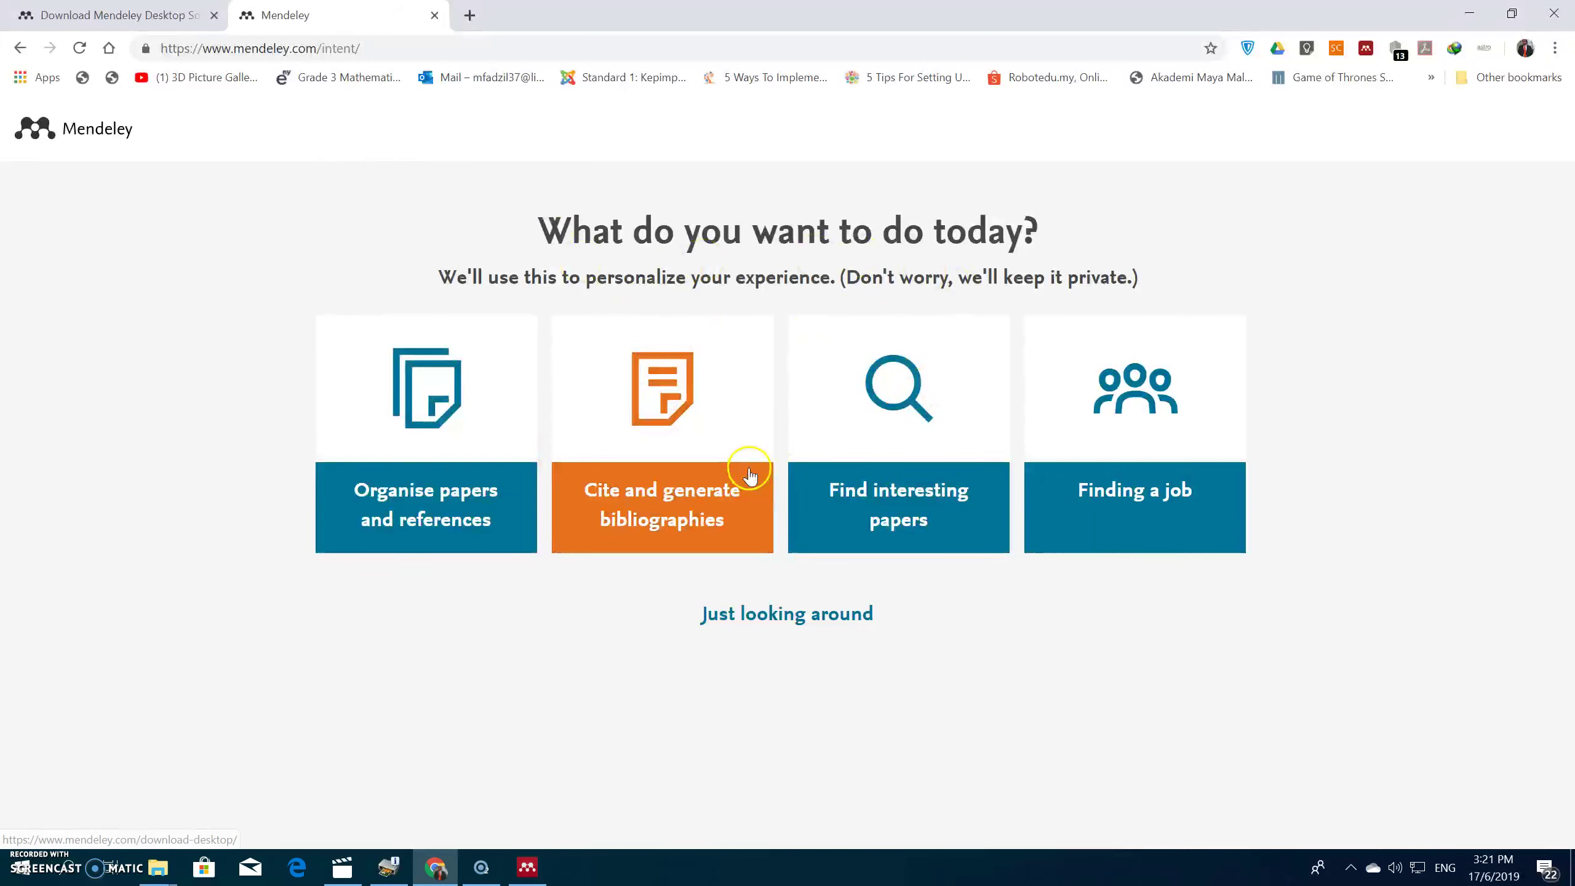
left_click(527, 868)
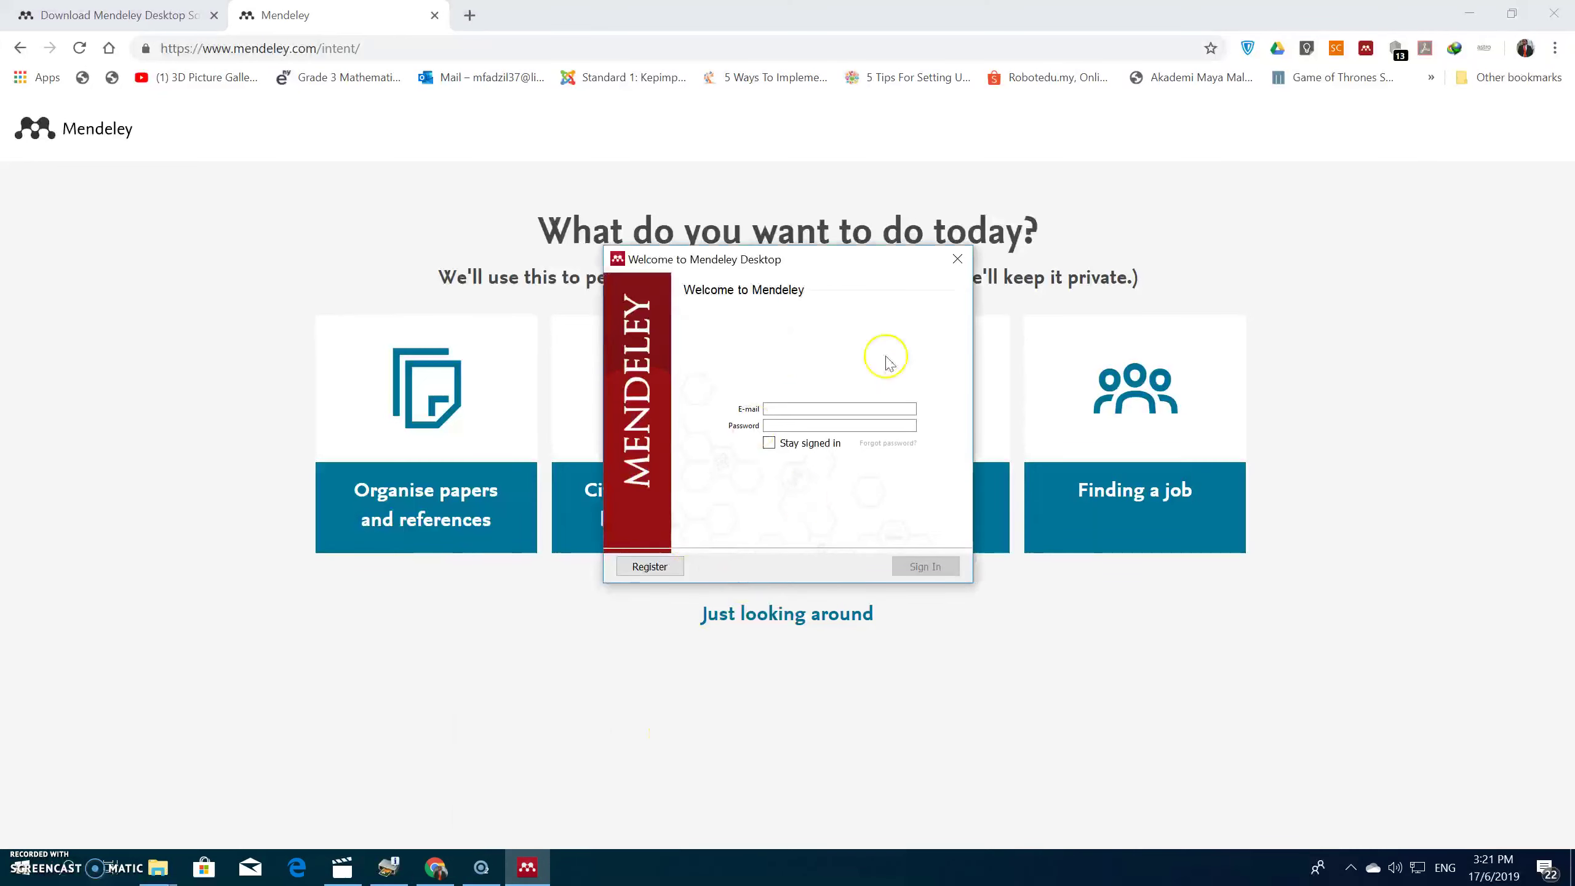
Step: Sign in to Mendeley Desktop with the account e-mail and password, keeping Stay signed in ticked
left_click(1469, 13)
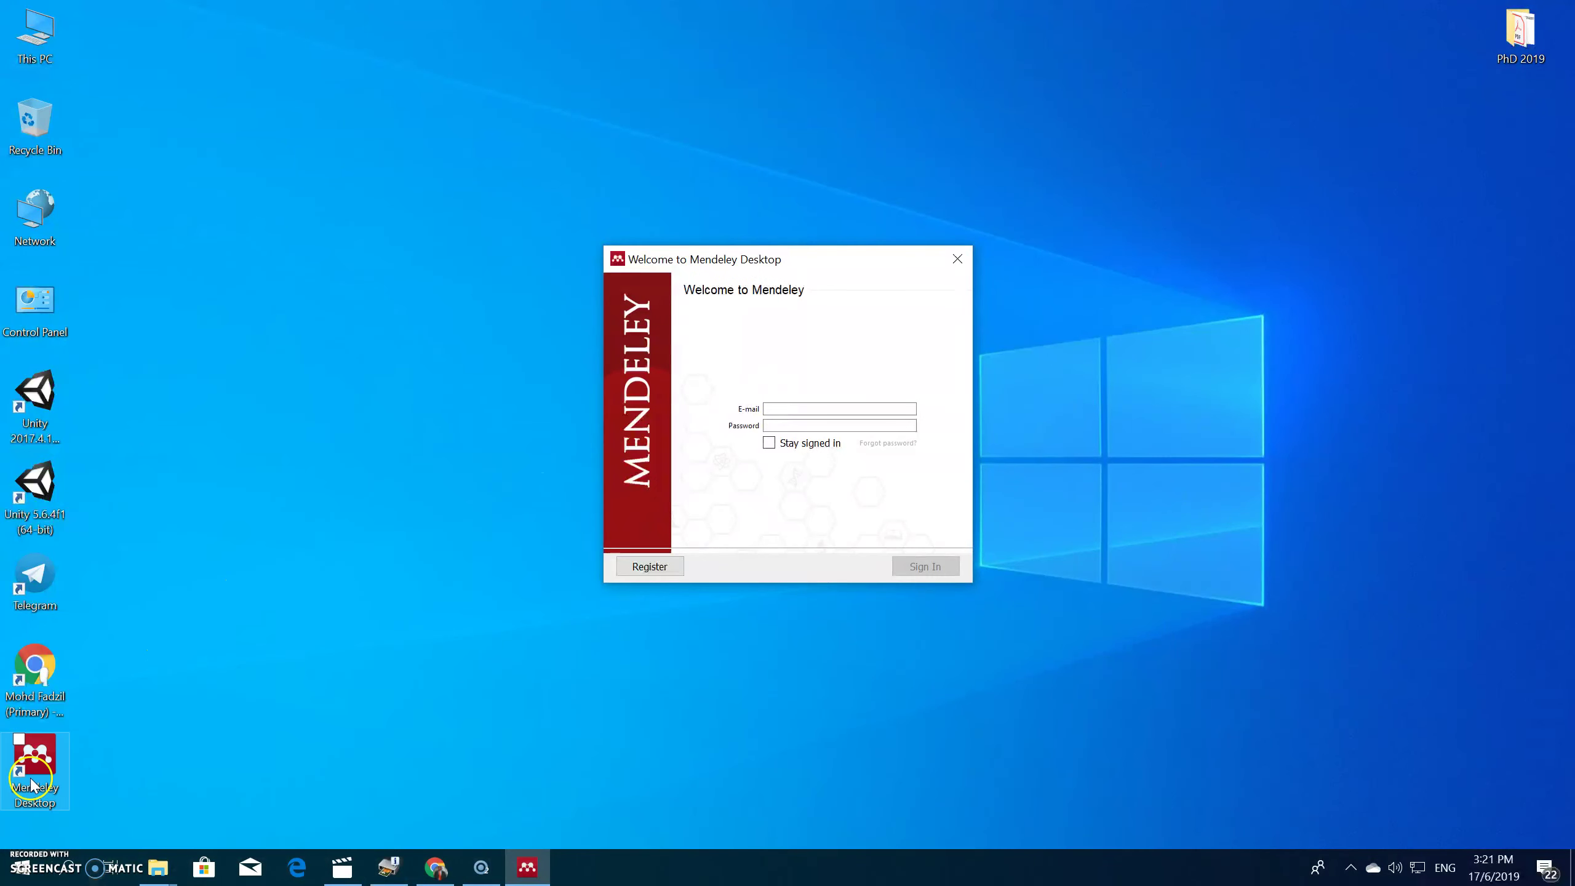
left_click(801, 409)
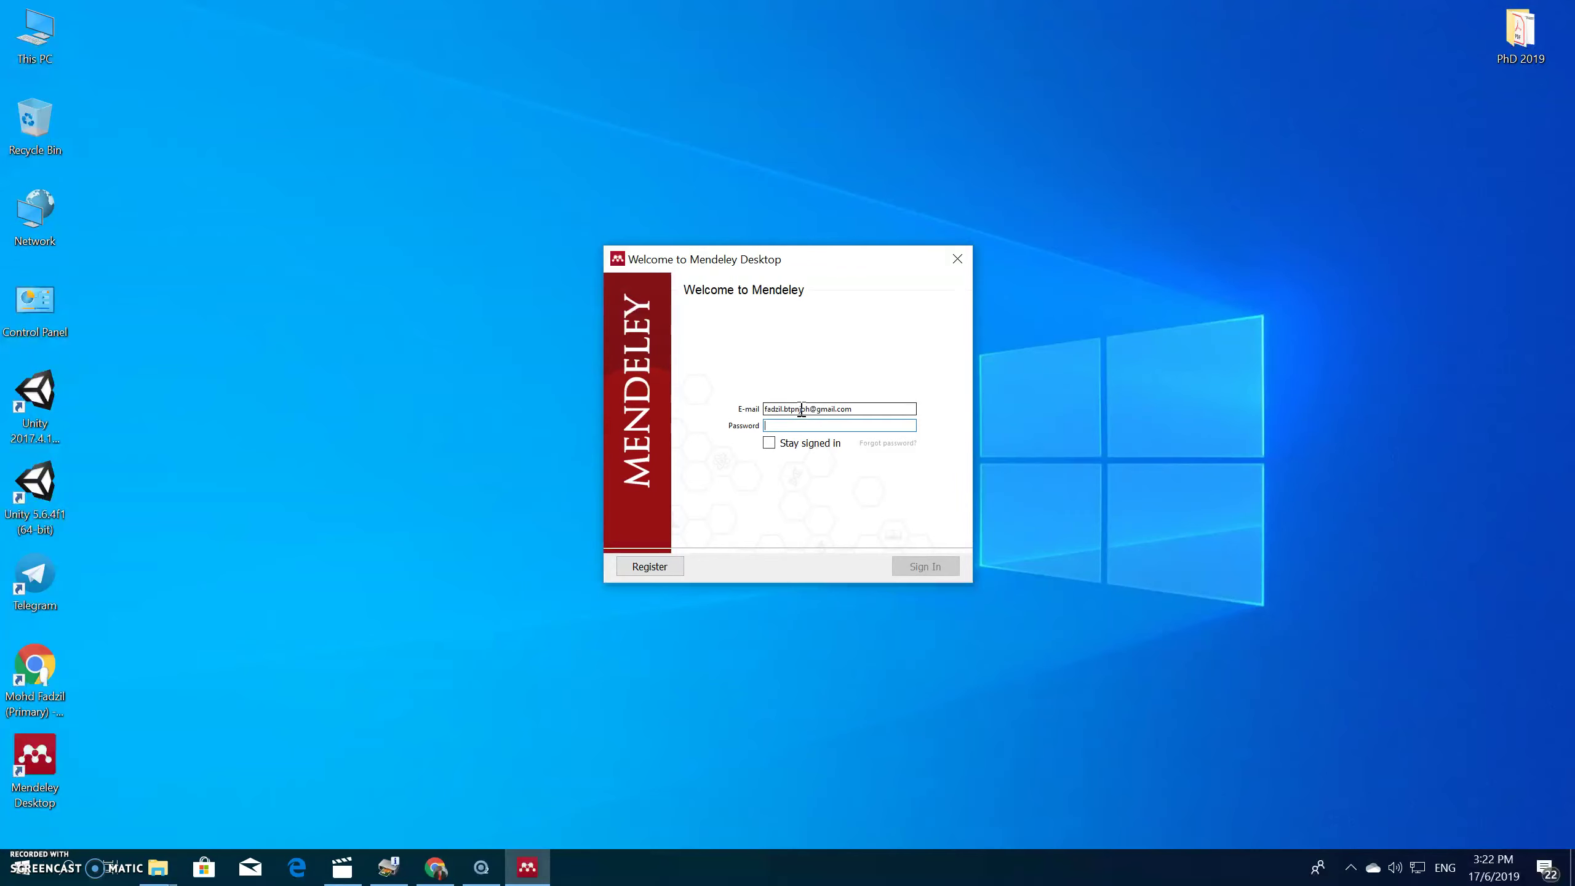
type("p")
left_click(774, 448)
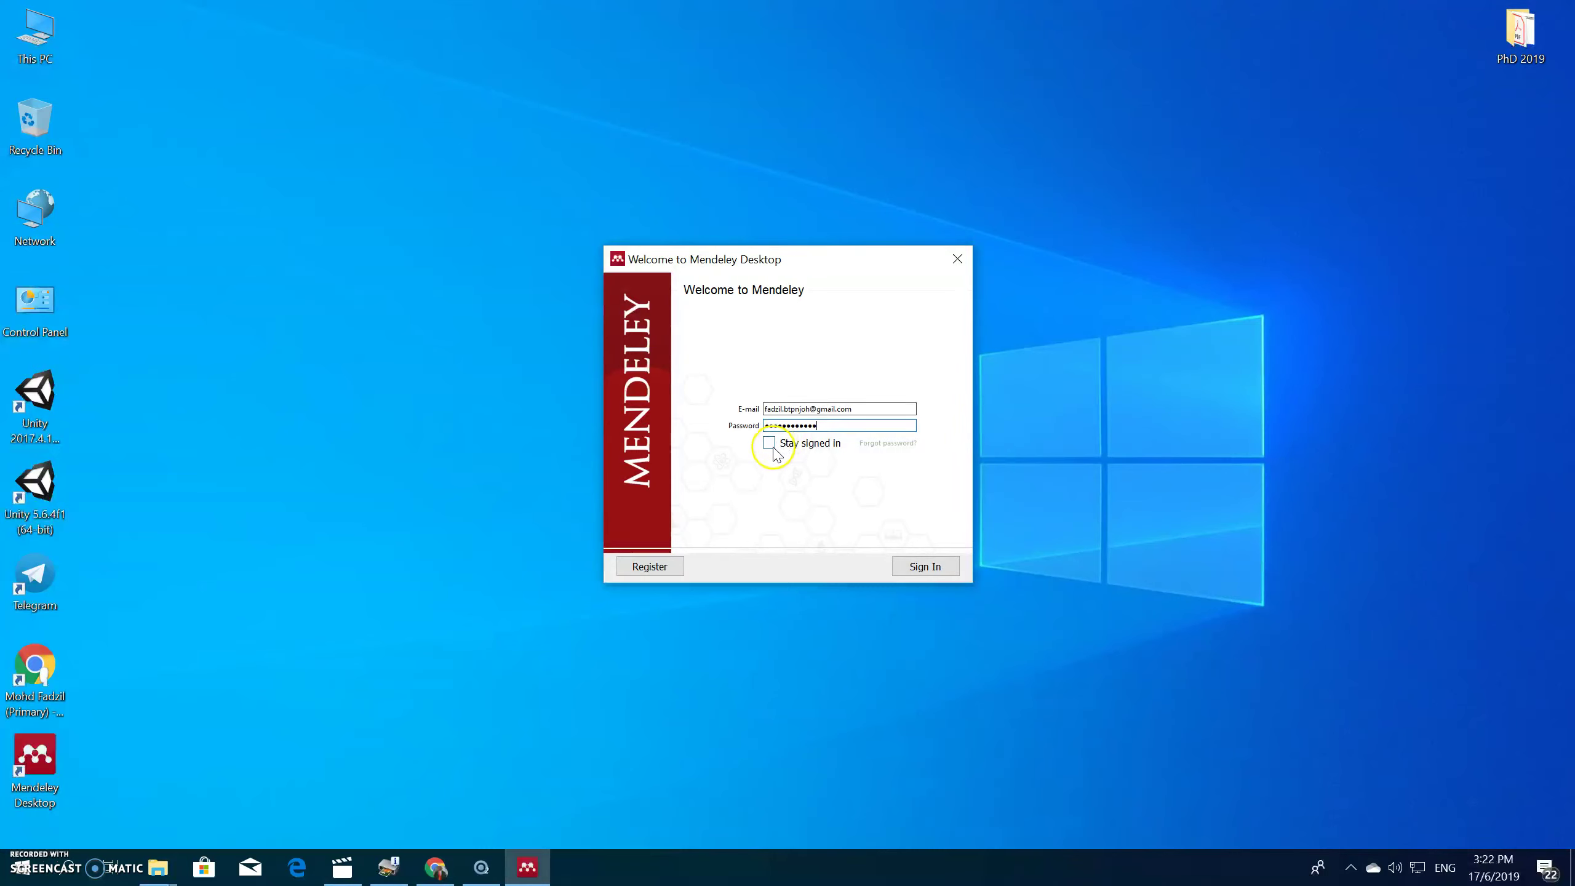
left_click(925, 566)
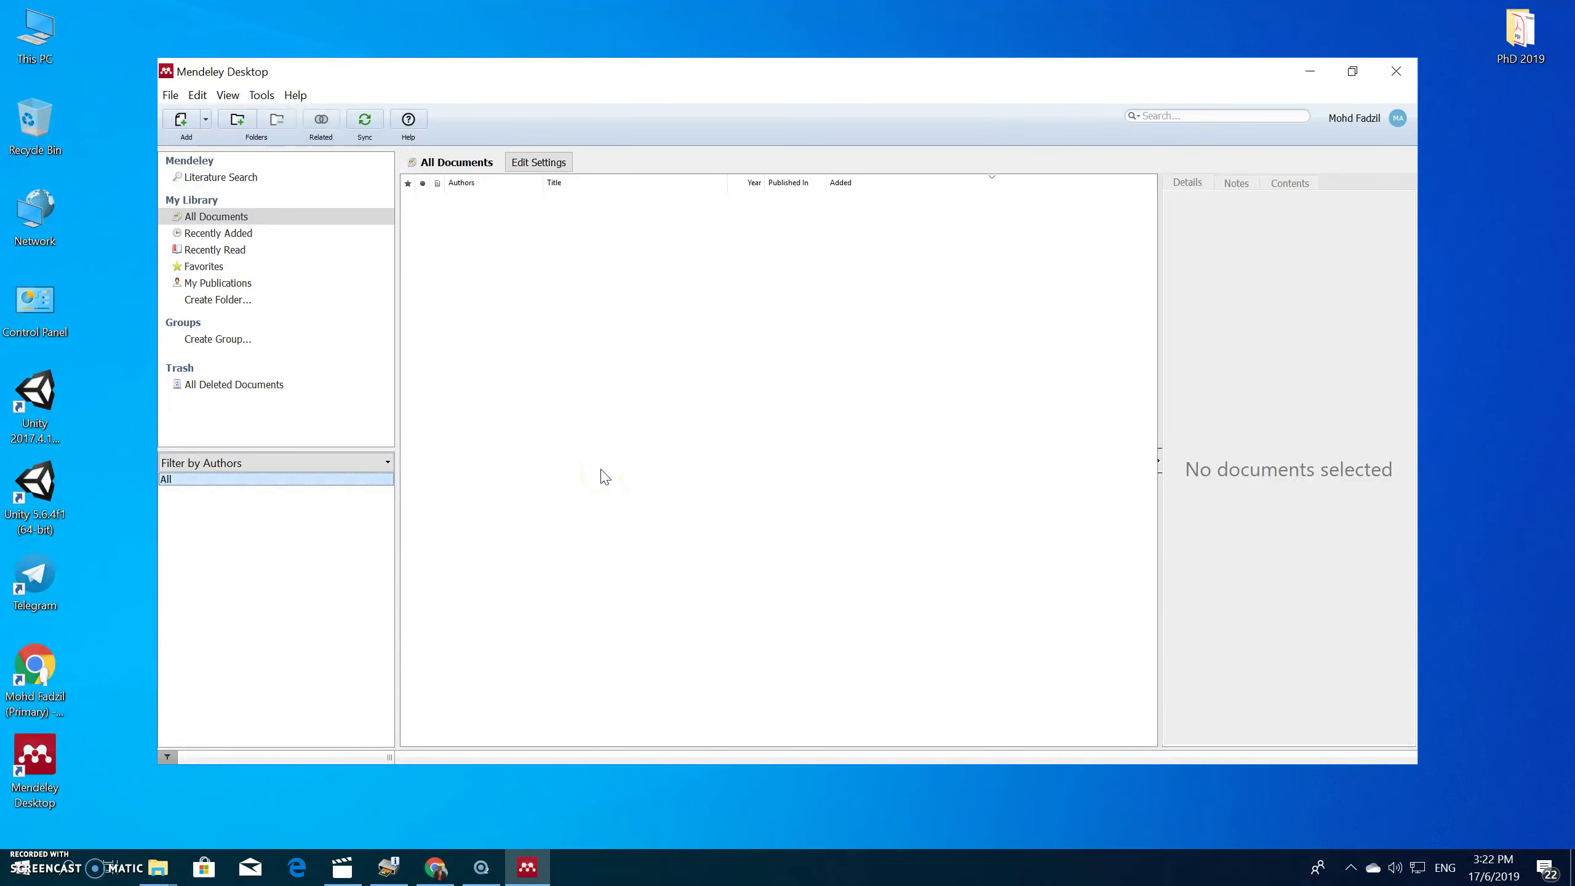
Step: Maximize the Mendeley Desktop library window to fill the screen
left_click(1355, 72)
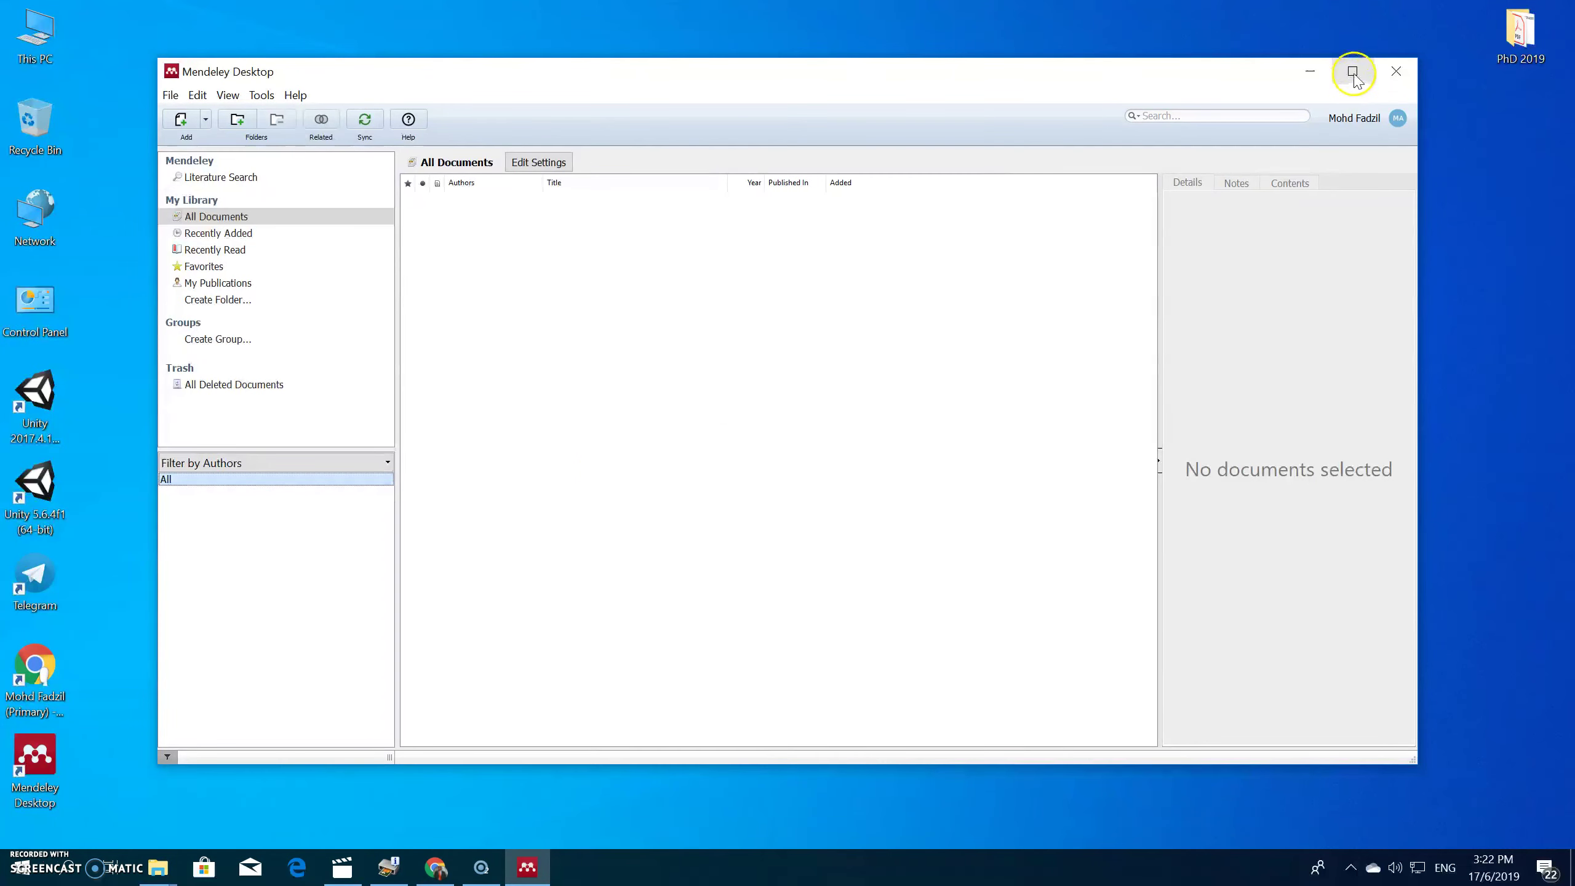
left_click(1353, 72)
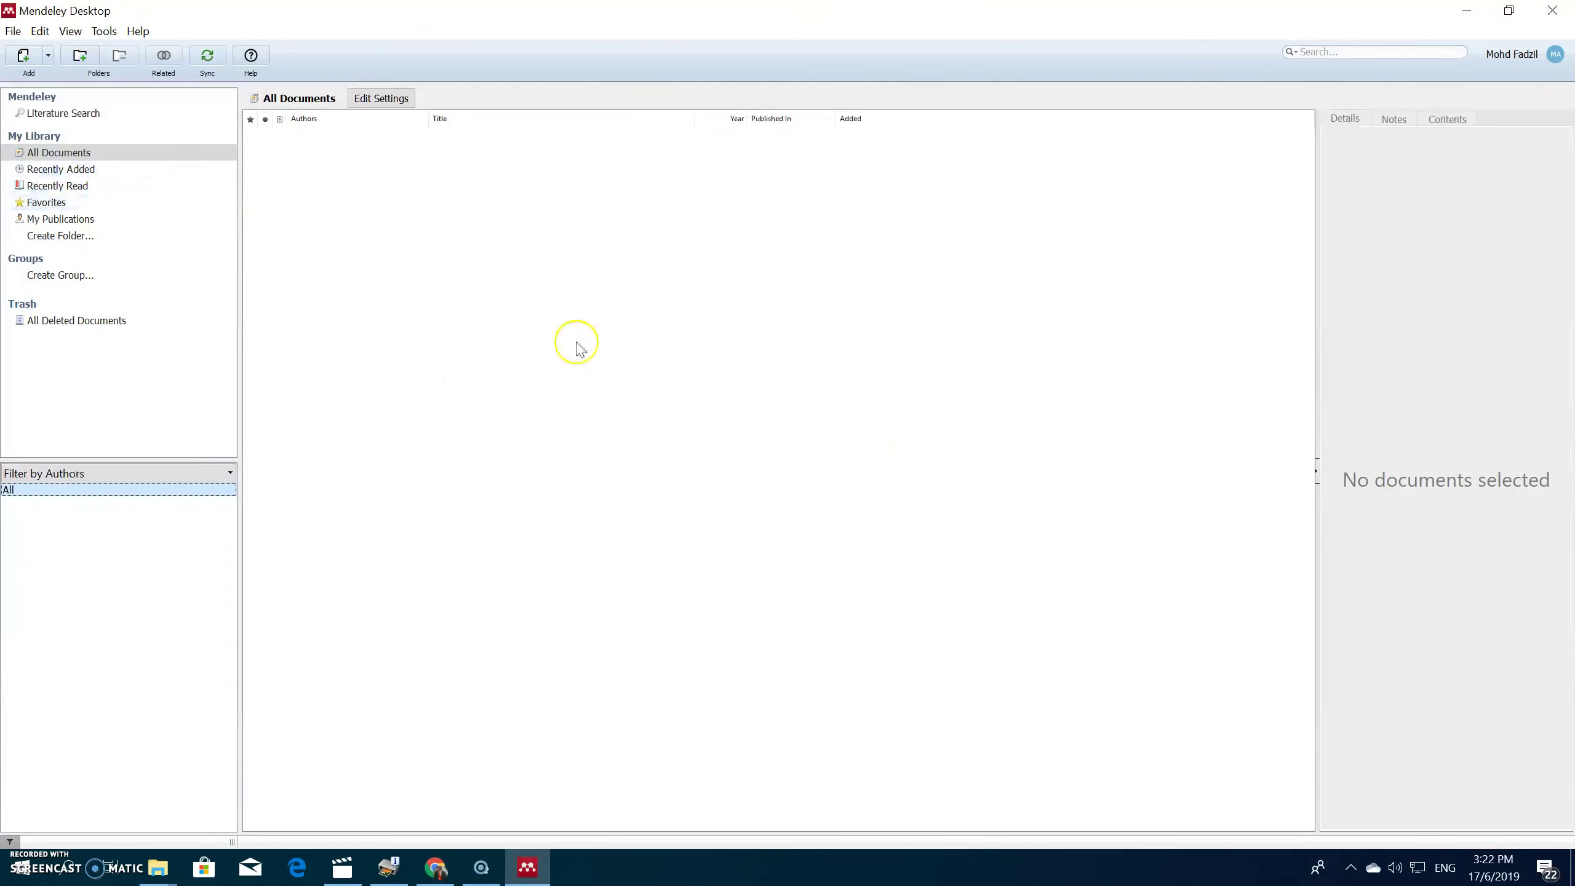
left_click(486, 876)
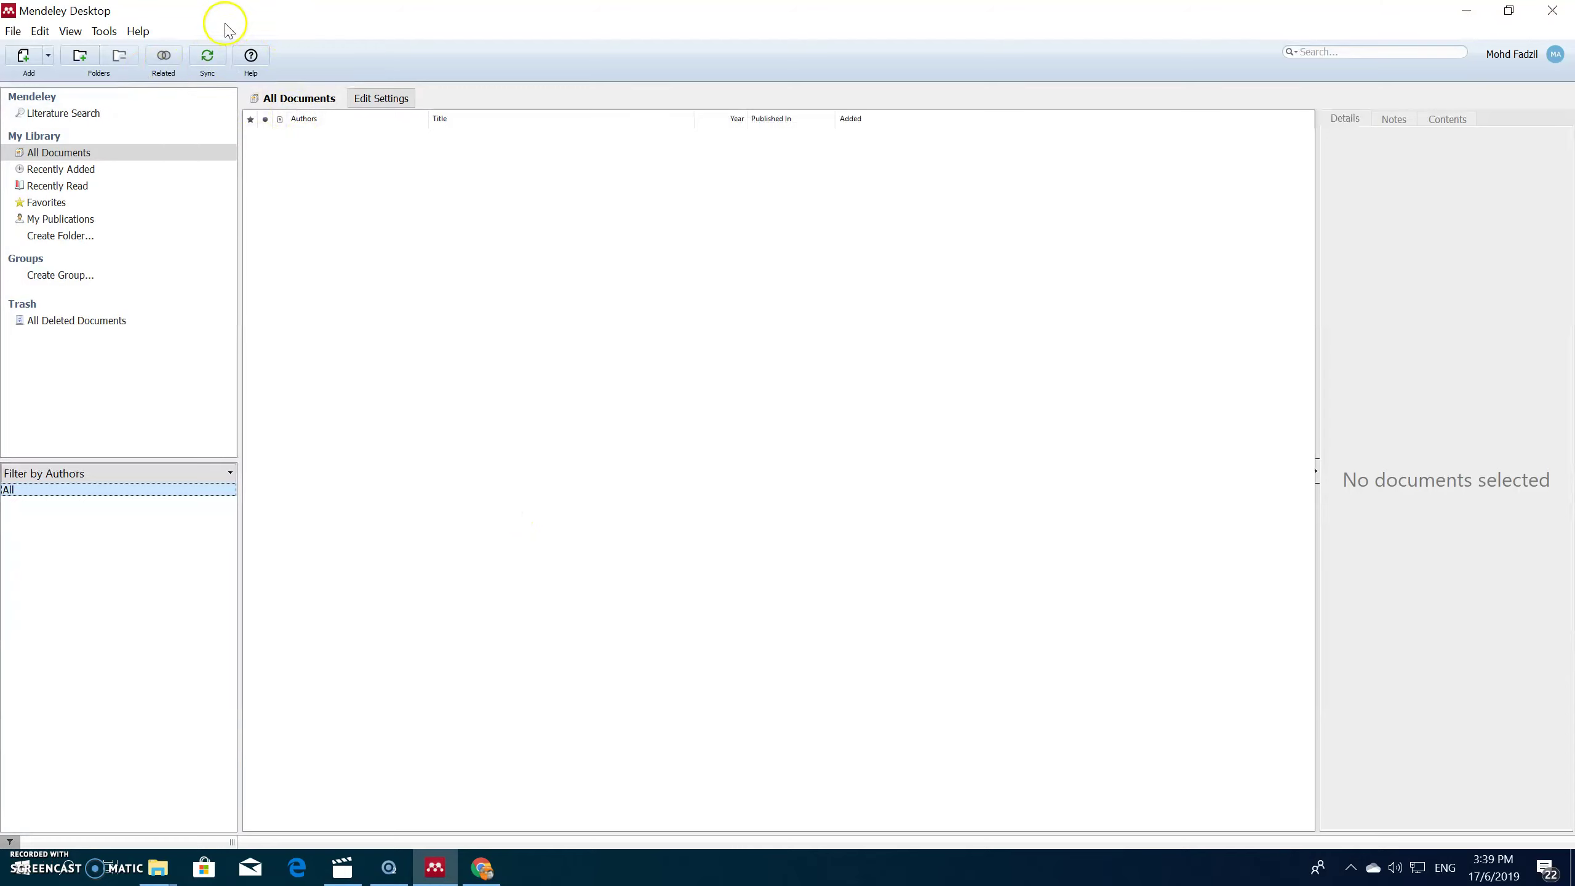
Step: From the Tools menu, install the MS Word plugin and then the Web Importer
left_click(104, 30)
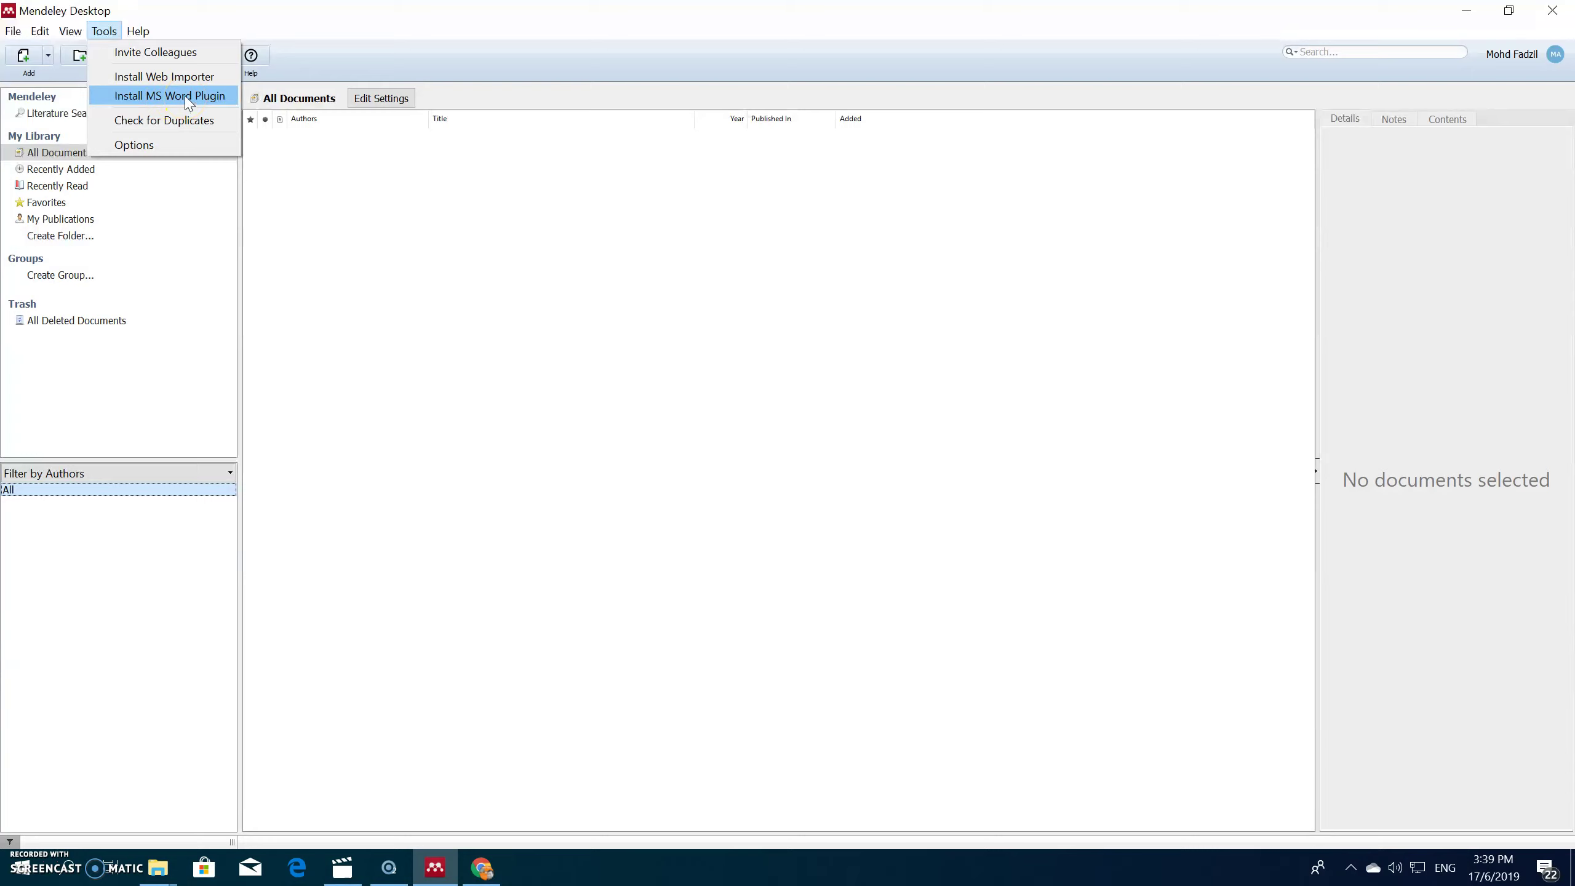
left_click(189, 102)
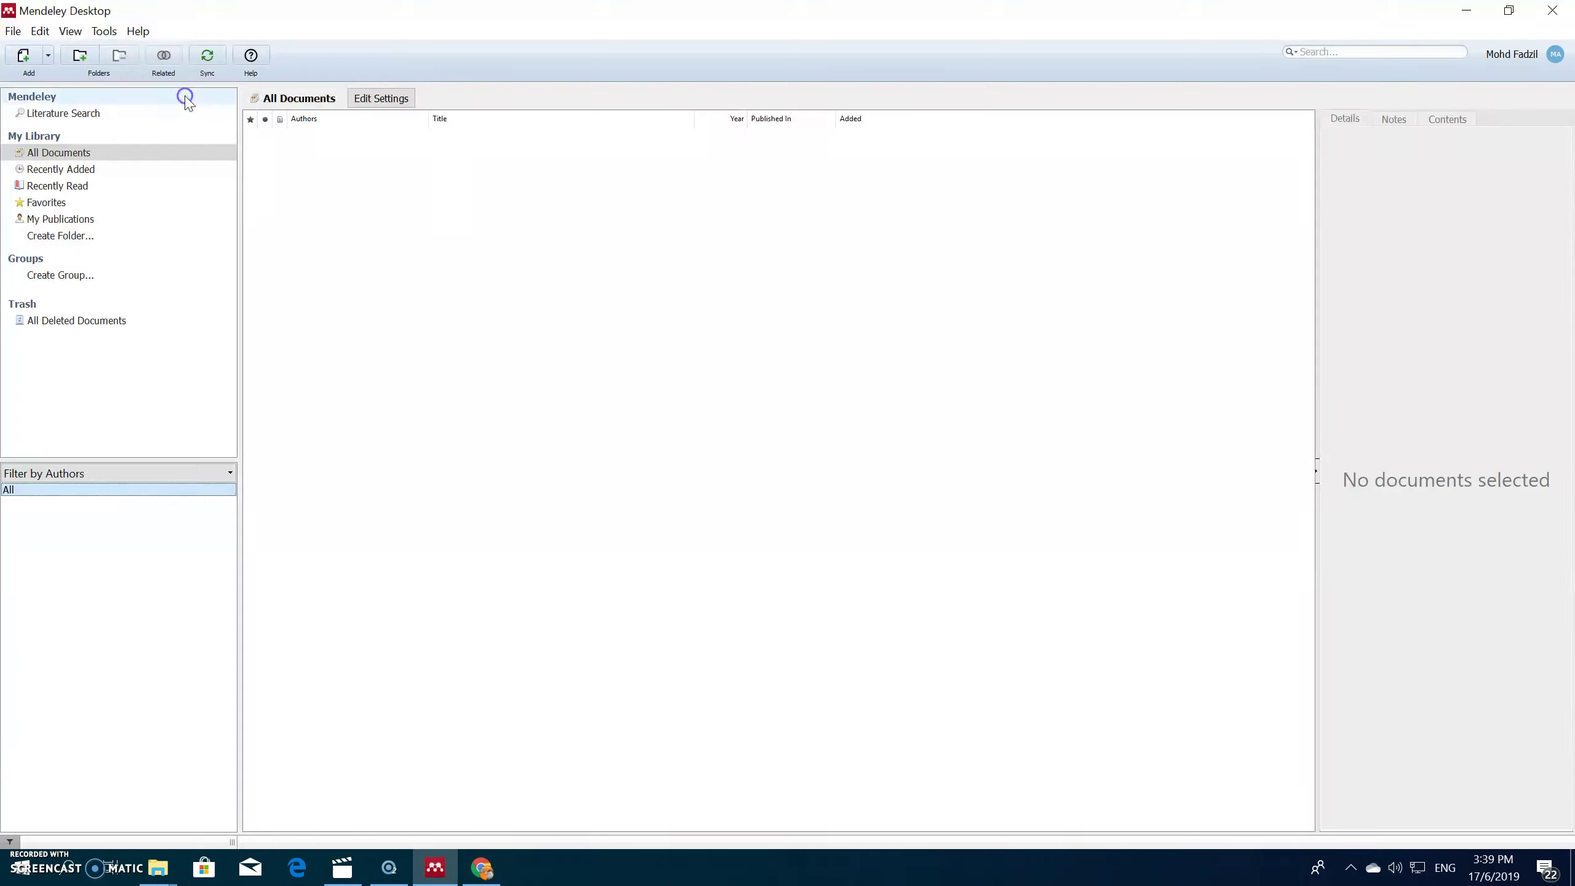
left_click(100, 34)
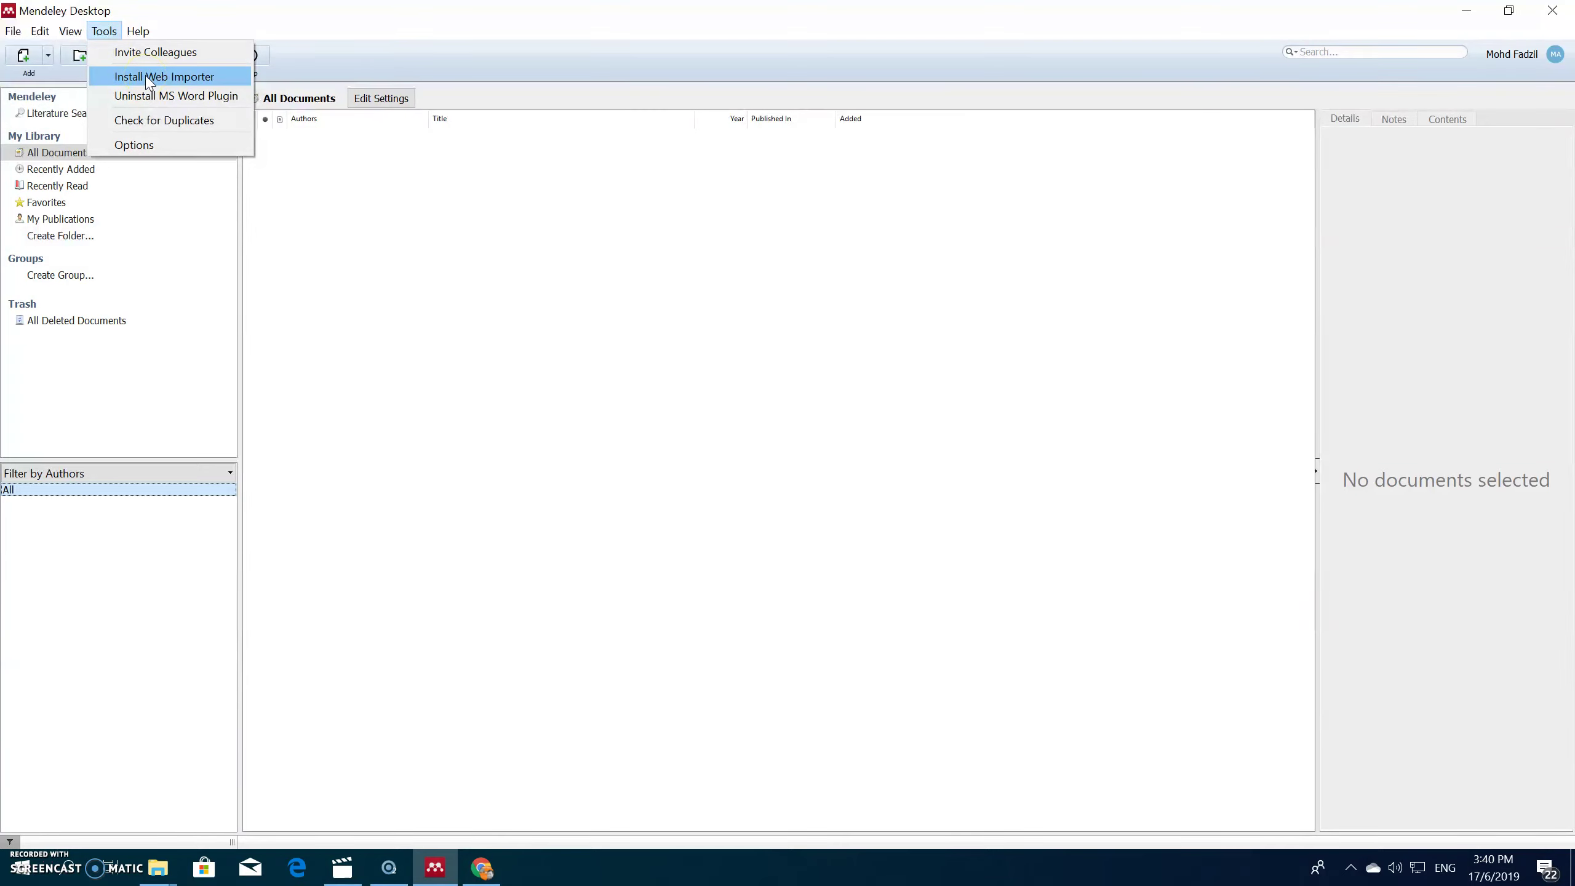
left_click(149, 81)
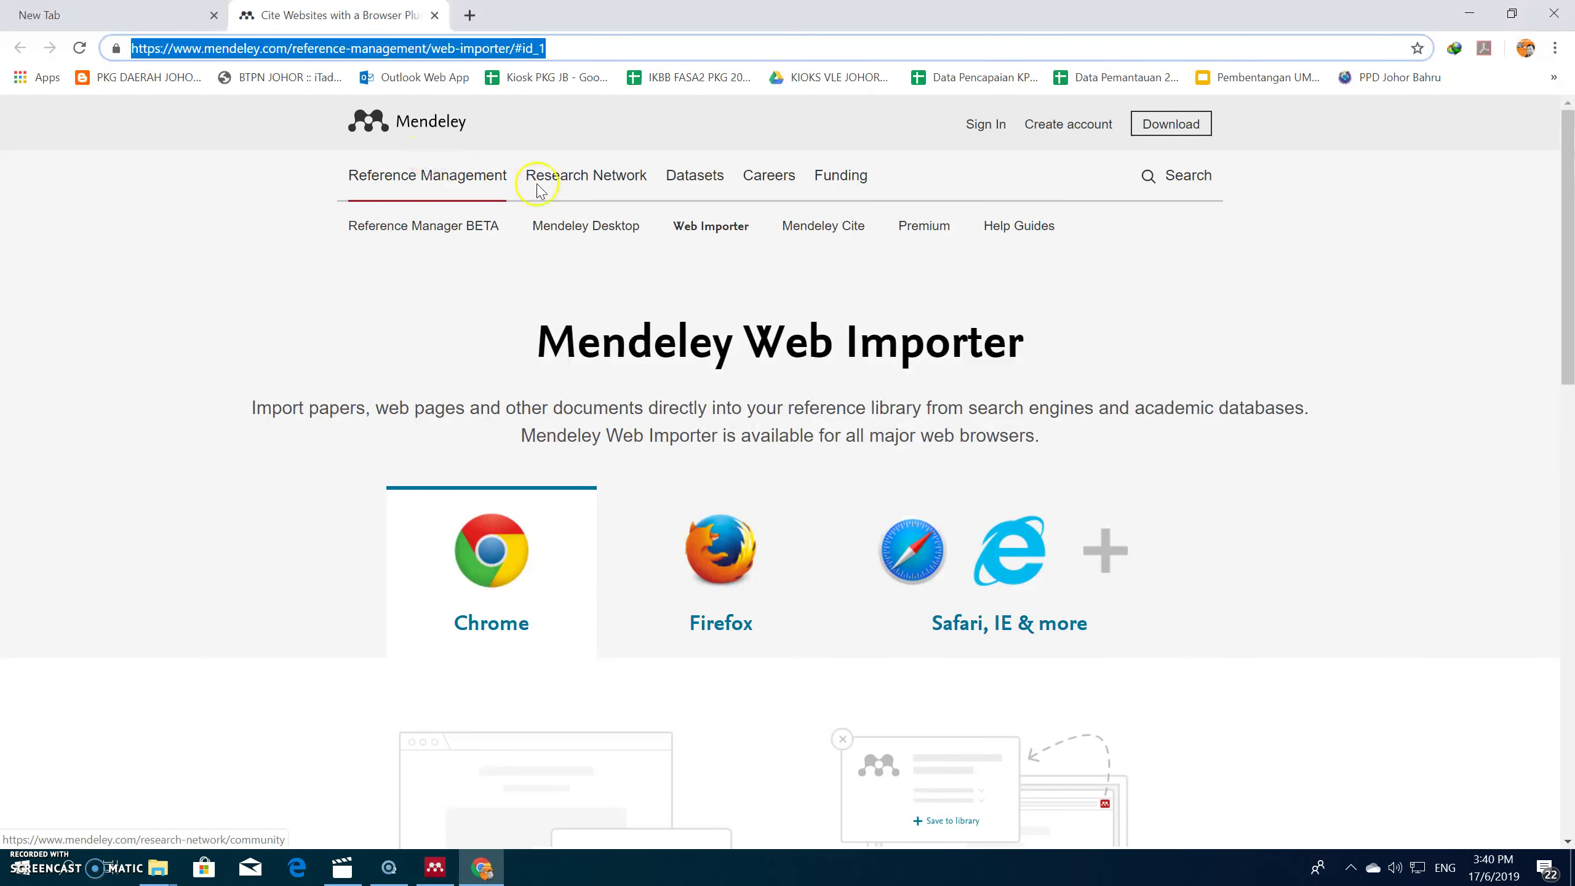
Step: Add the Mendeley Importer extension to Chrome from the Web Store, then close its tab
scroll(1009, 372, "down", 10)
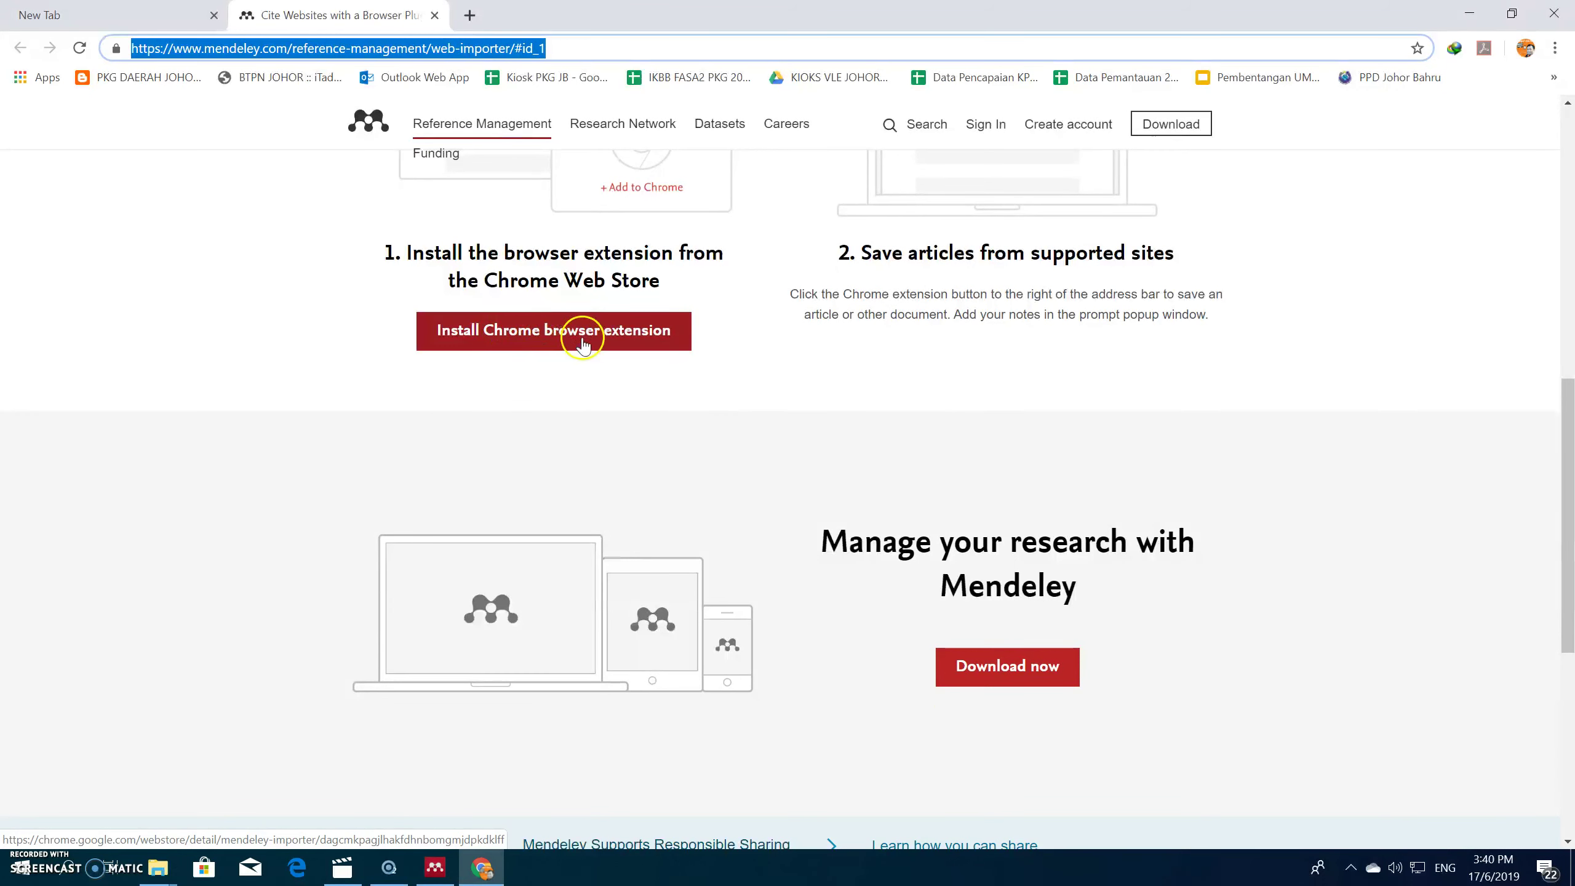
left_click(582, 344)
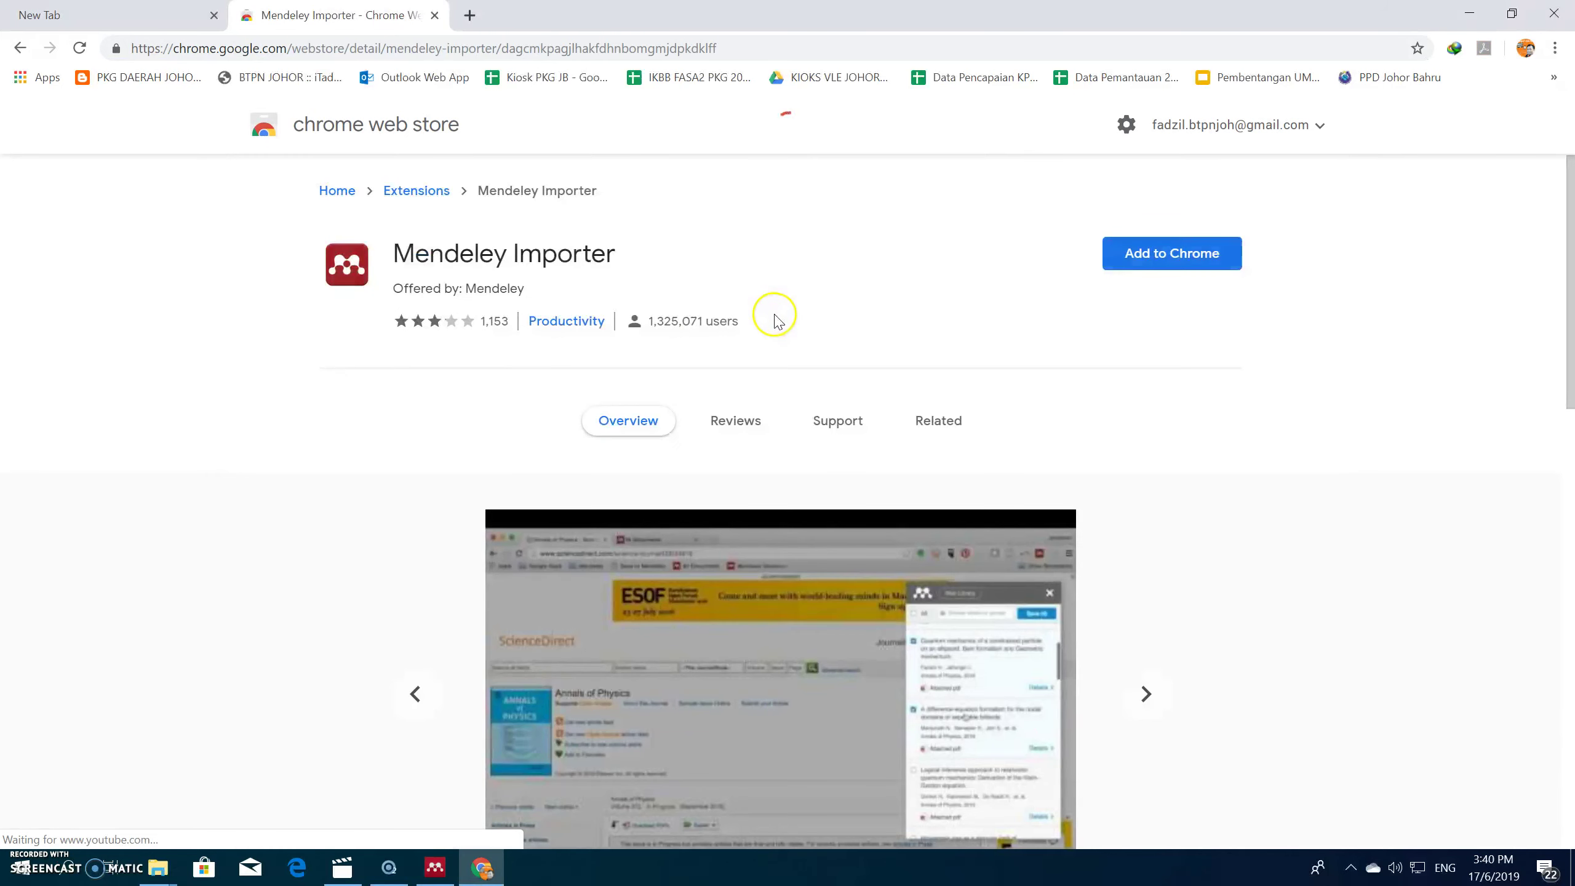
left_click(1165, 258)
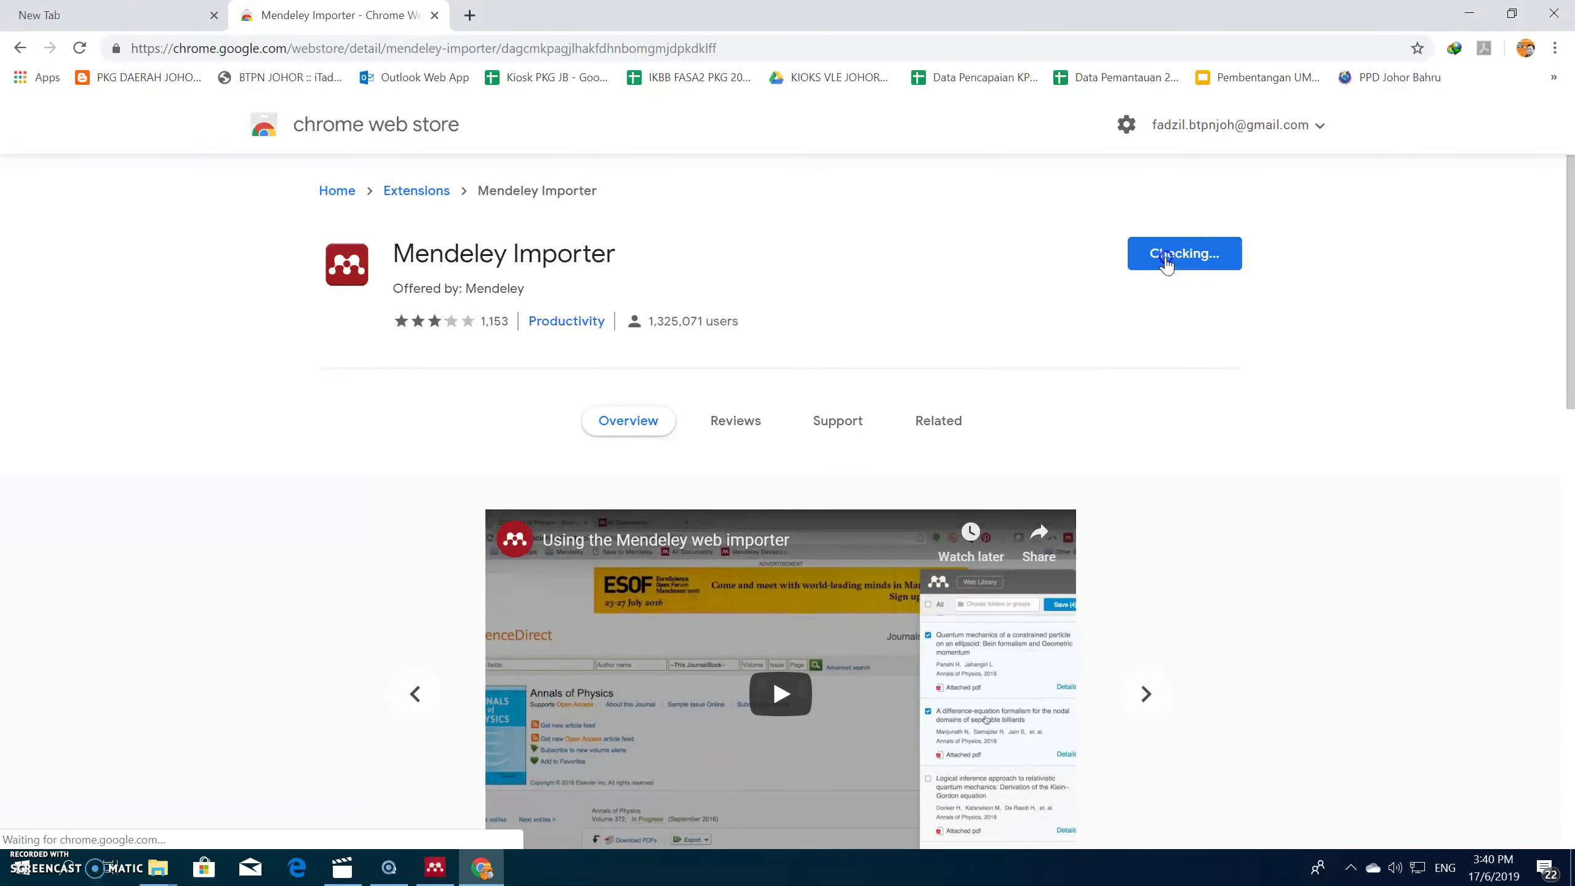
left_click(824, 204)
left_click(823, 254)
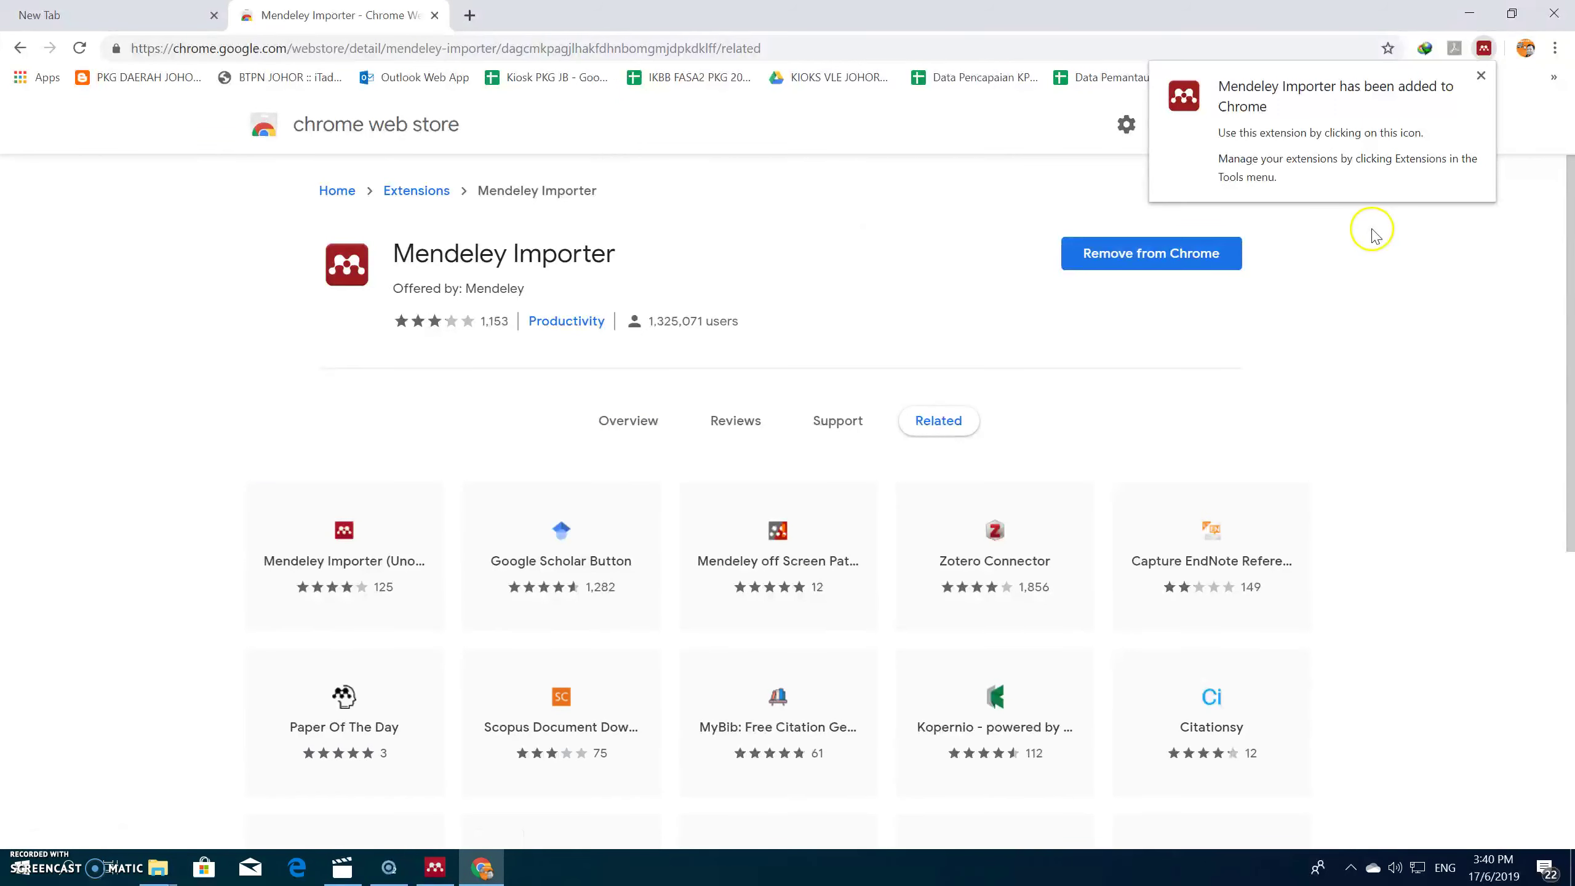
left_click(1301, 19)
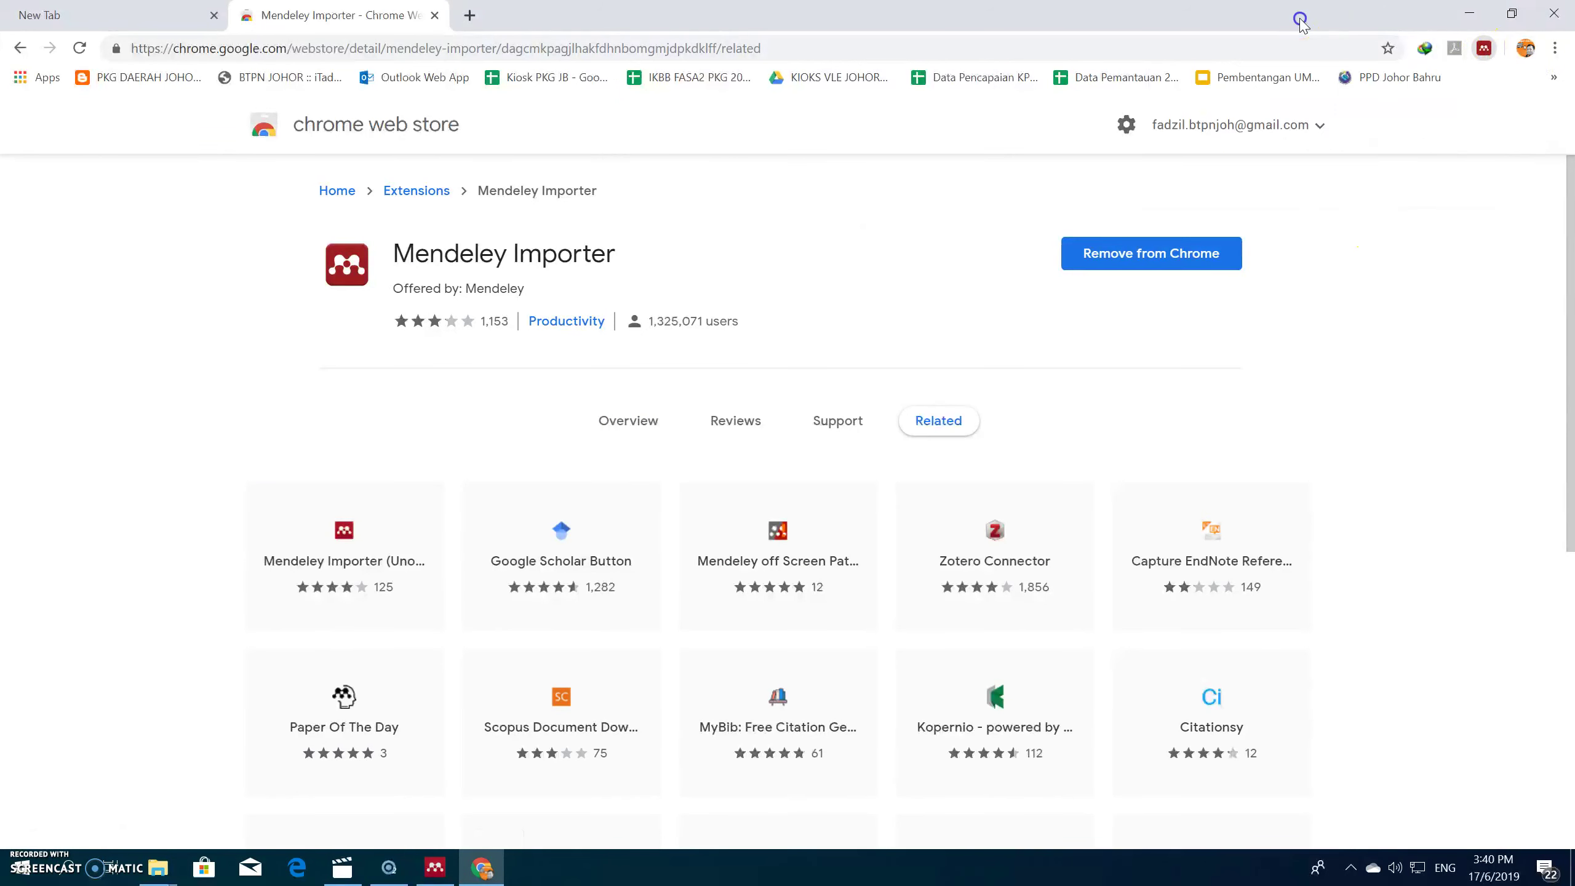
left_click(435, 16)
Step: Minimize Chrome to bring back the empty Mendeley Desktop library window
left_click(1469, 13)
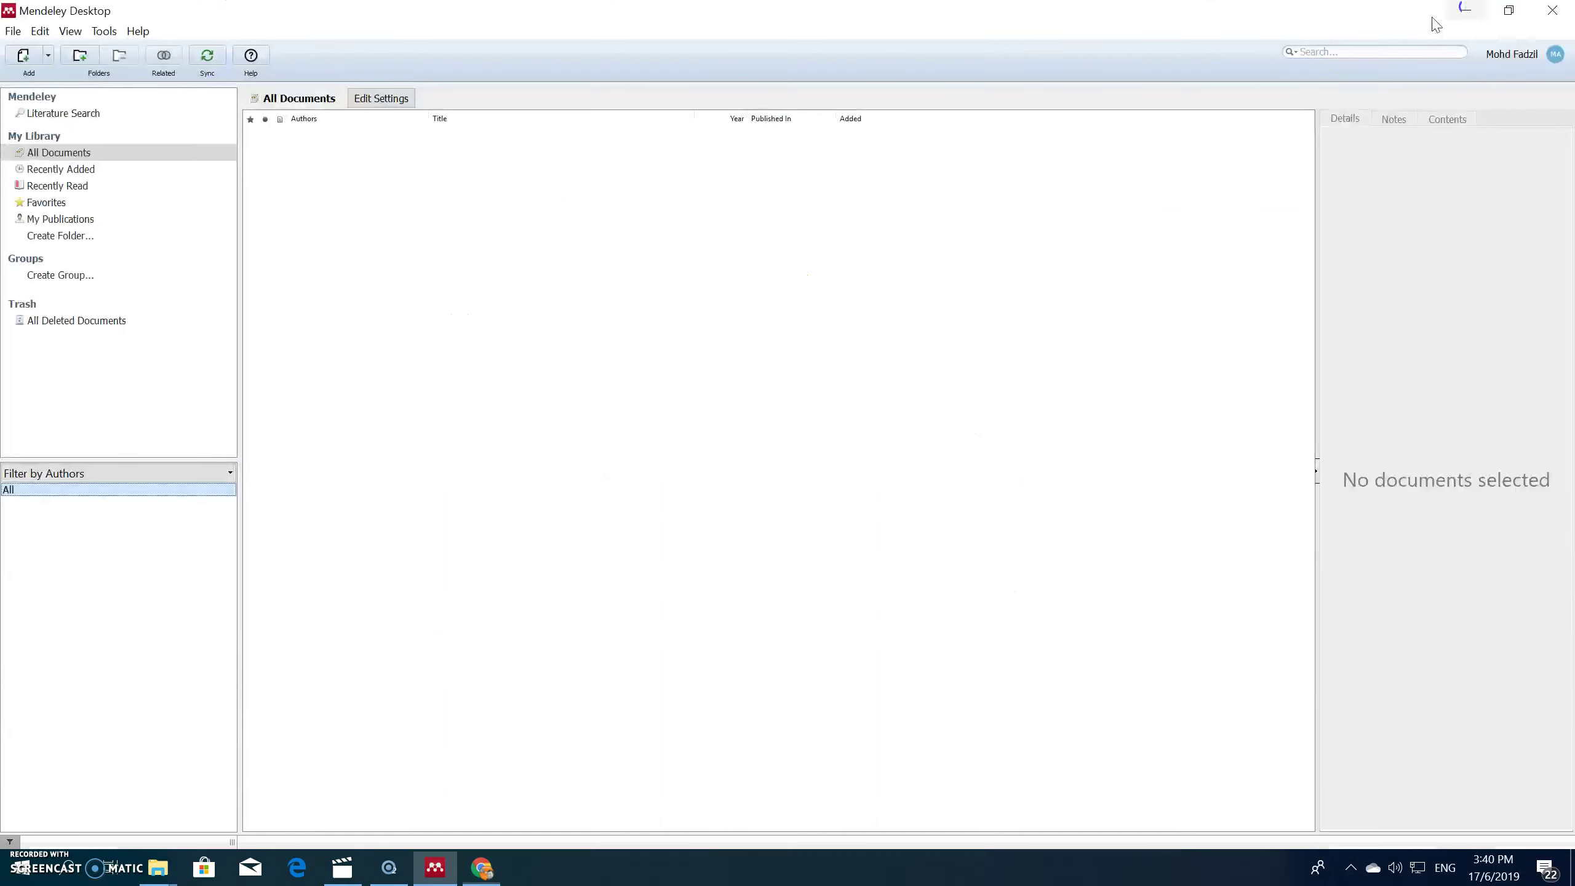
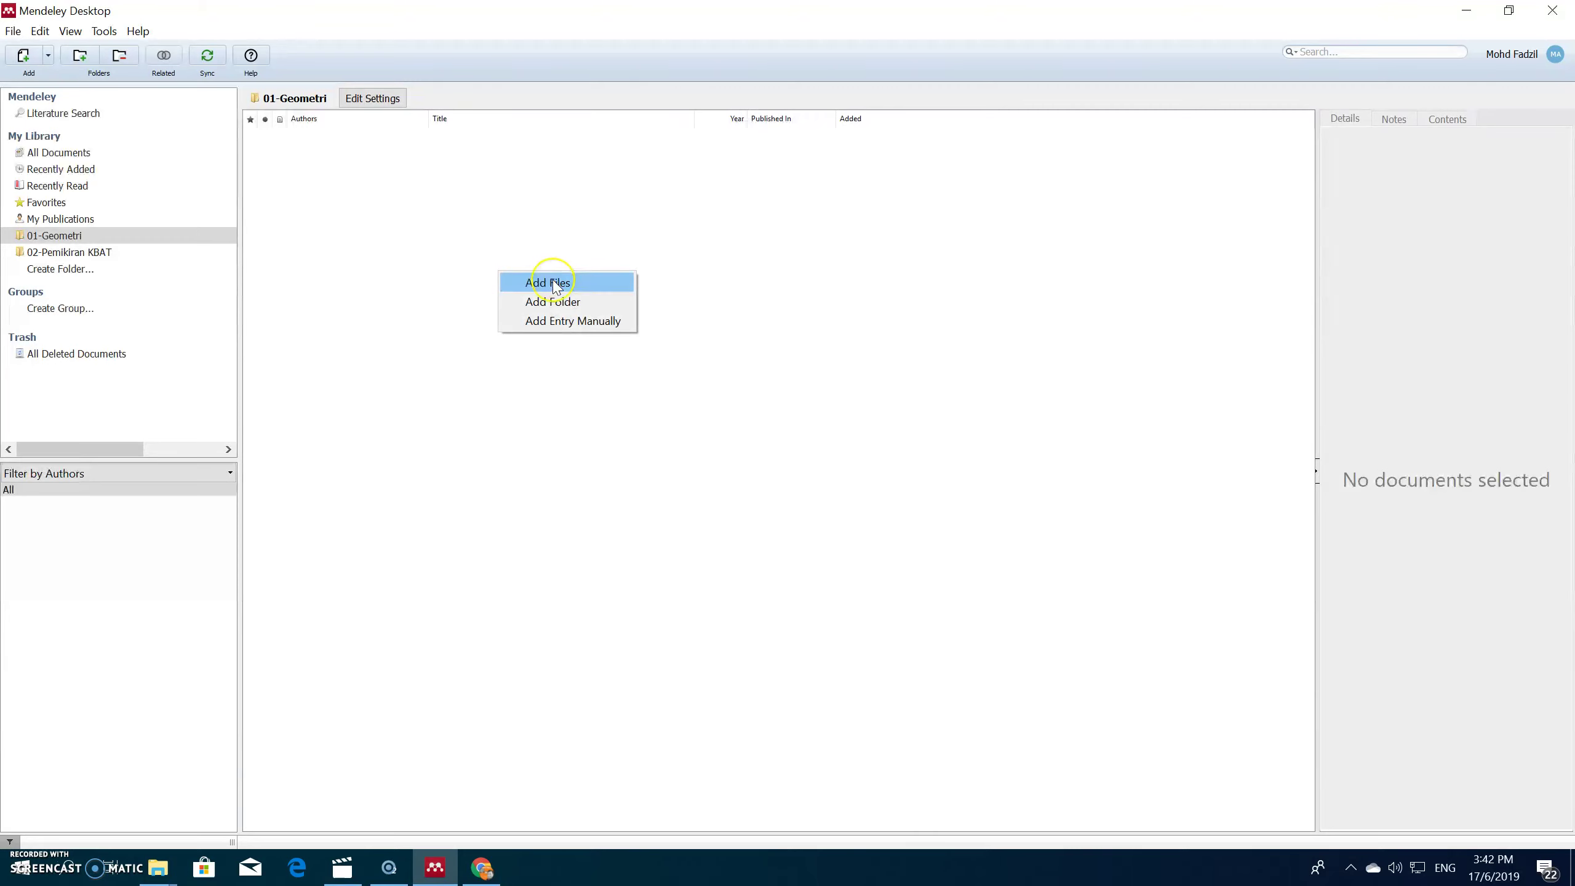
Step: Choose Add Files and begin selecting the a.pdf, b.pdf and d.pdf files on the Desktop
left_click(553, 284)
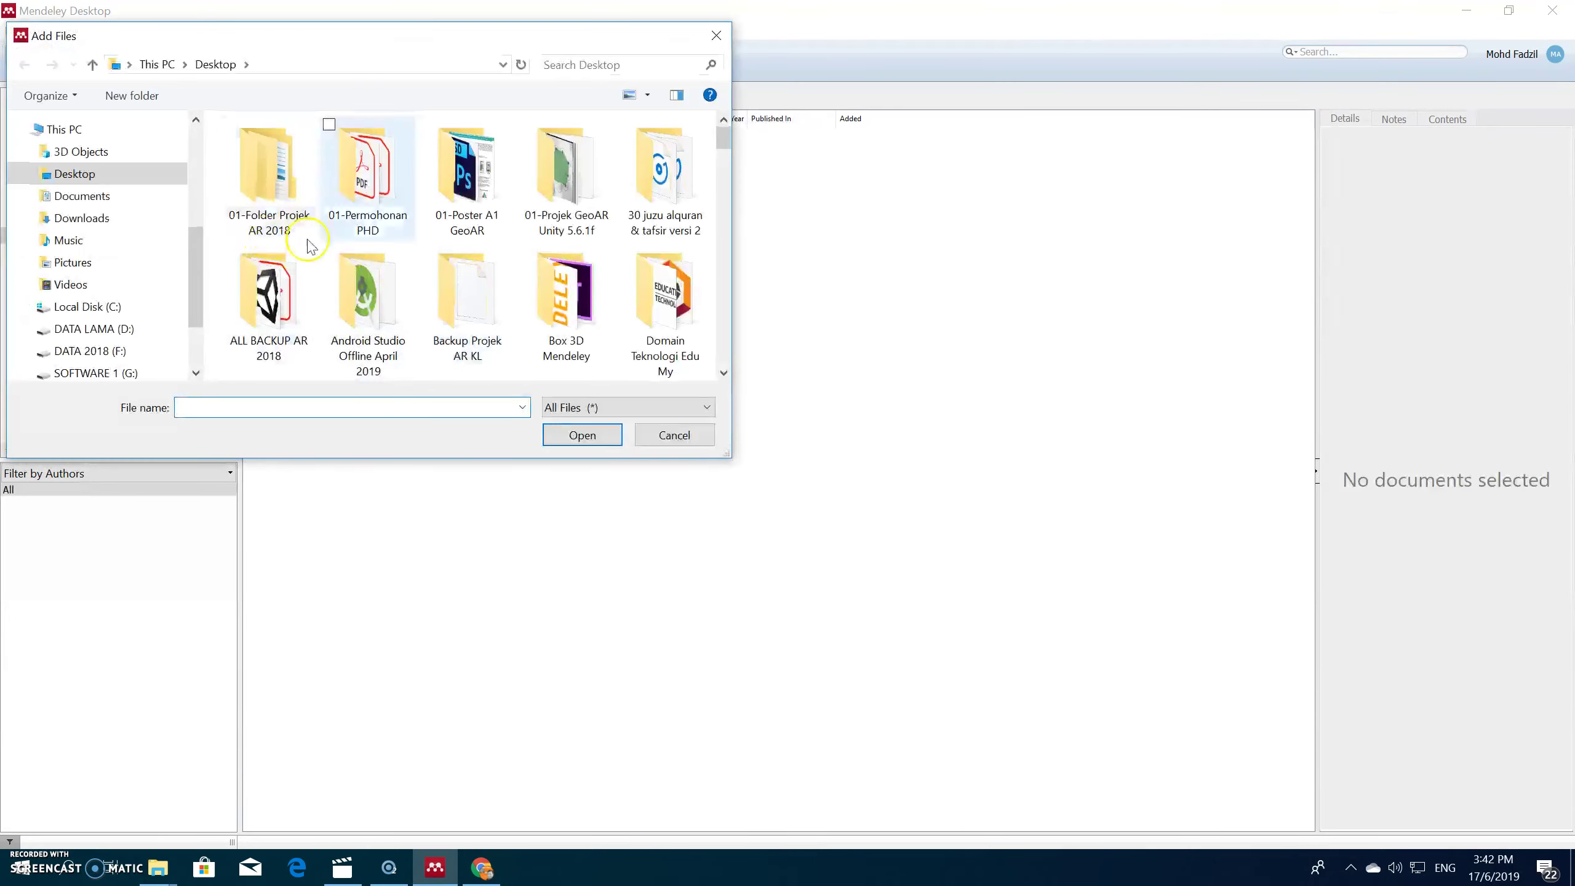
left_click(680, 163)
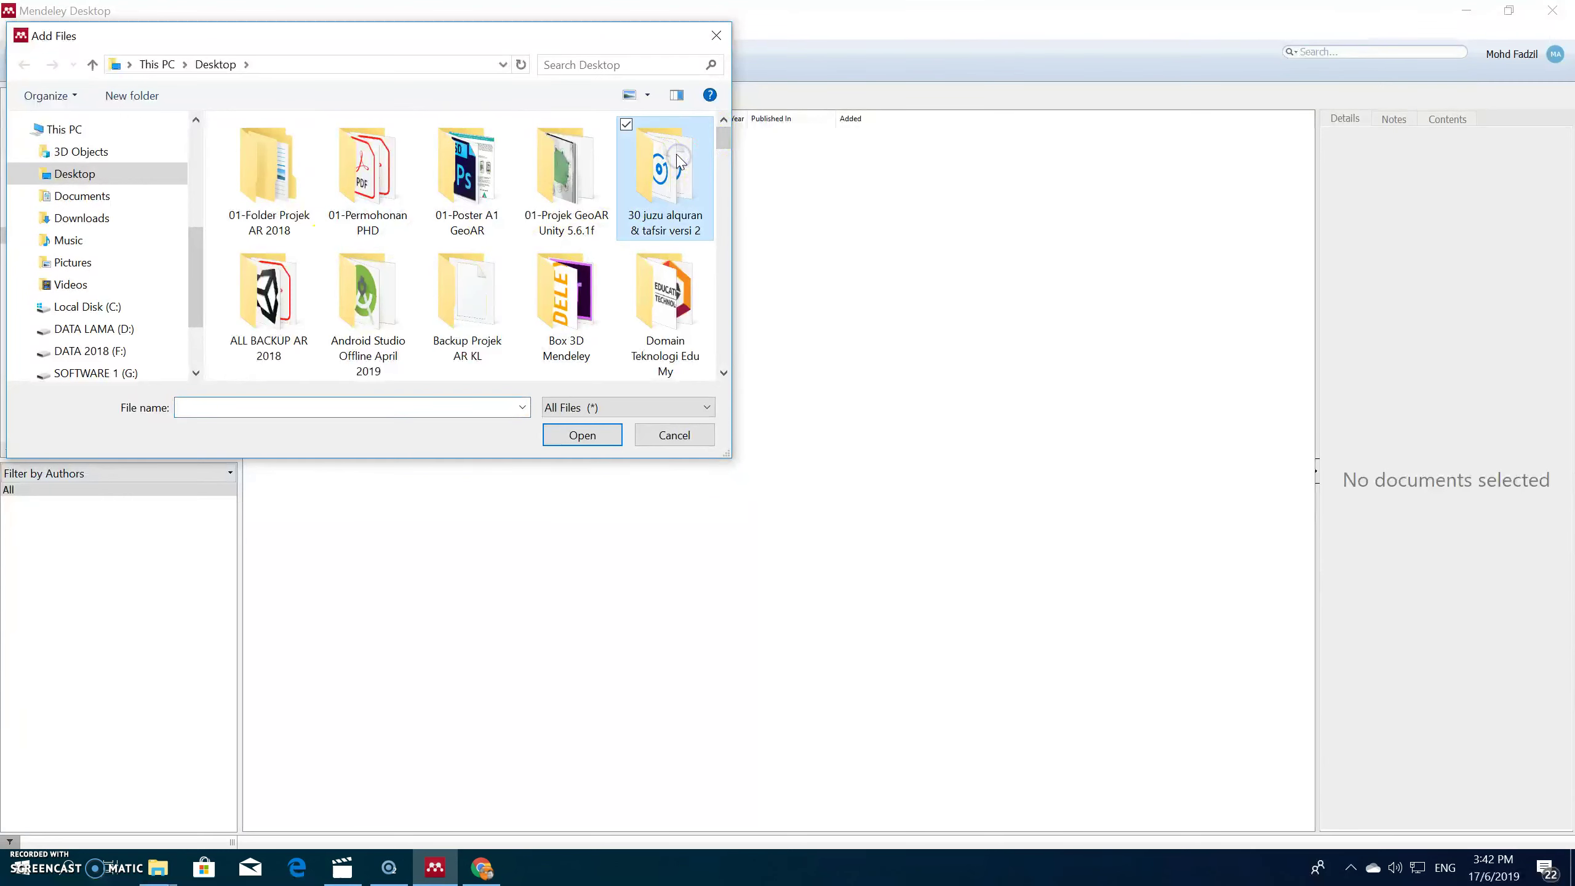
key("a")
key("a")
key("a")
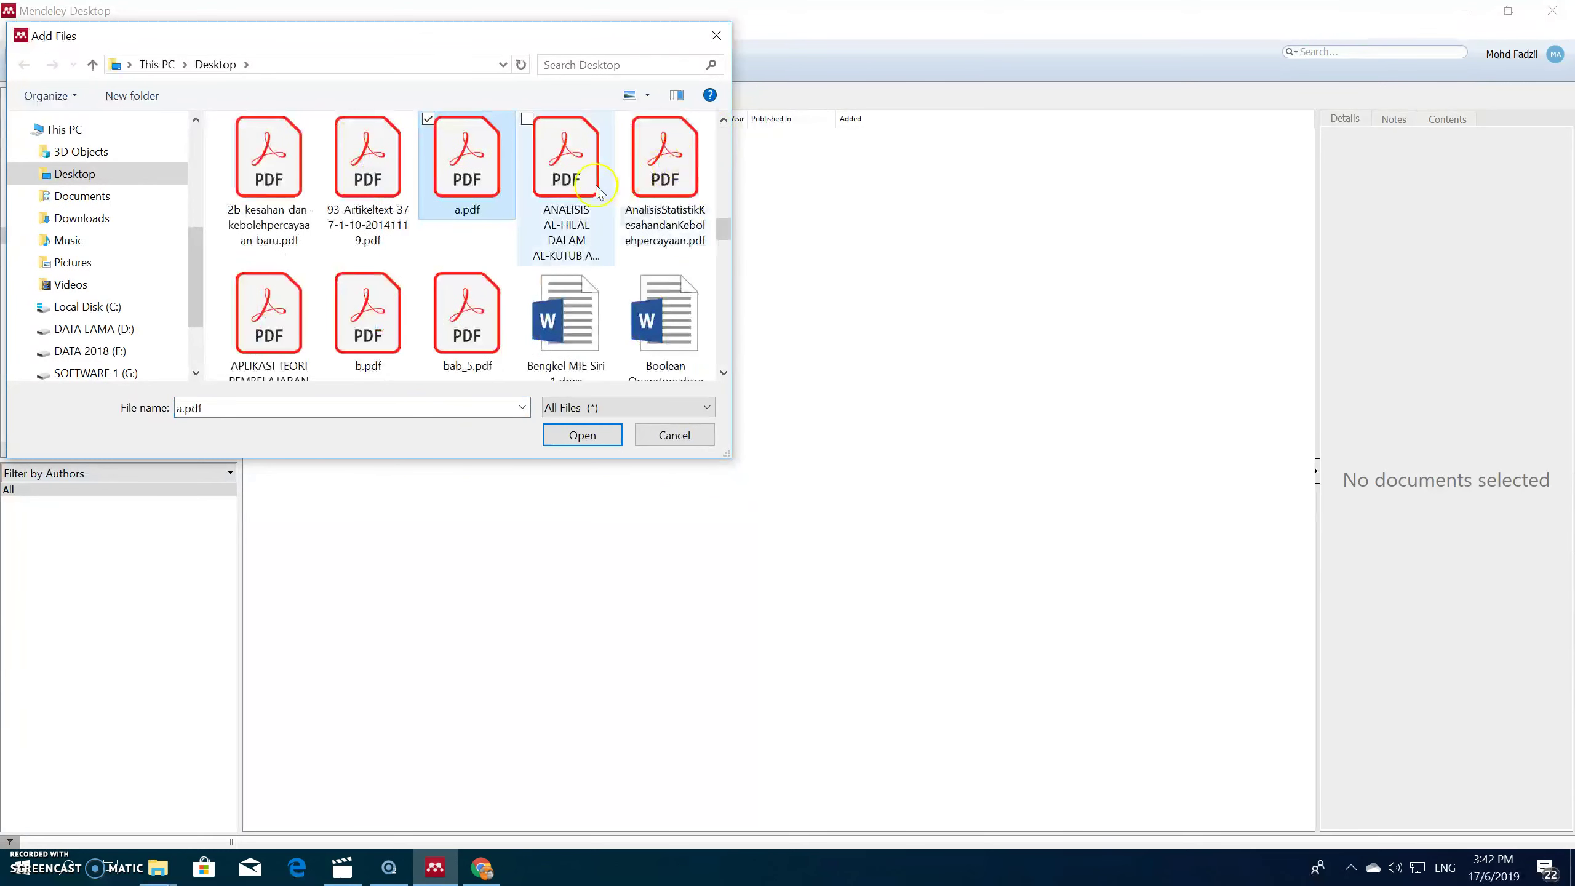
left_click(384, 287, "ctrl")
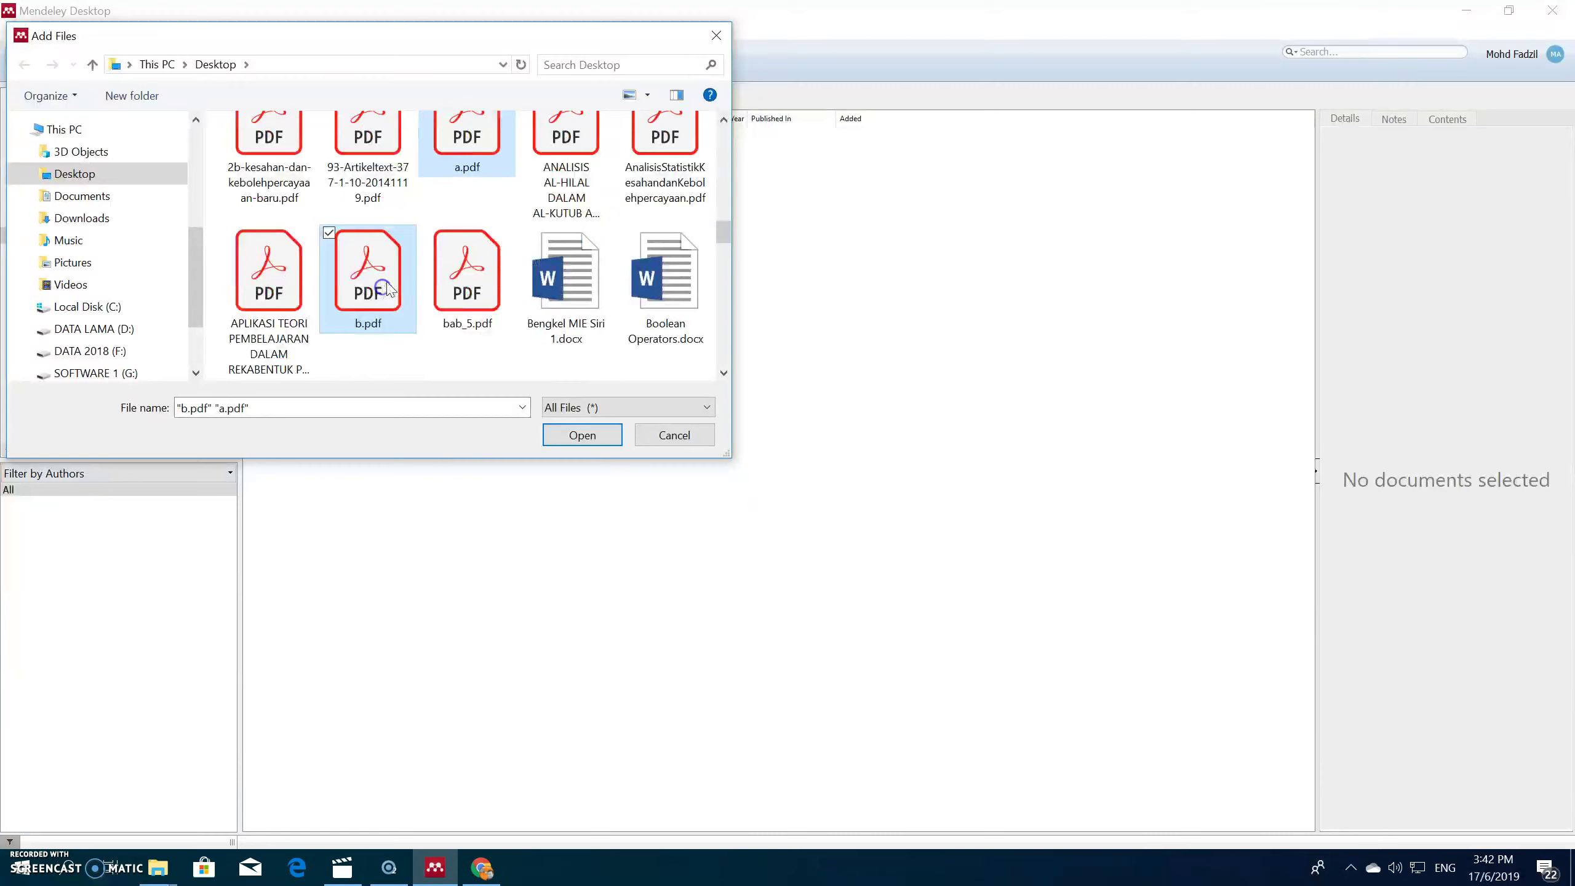
scroll(413, 292, "down", 1)
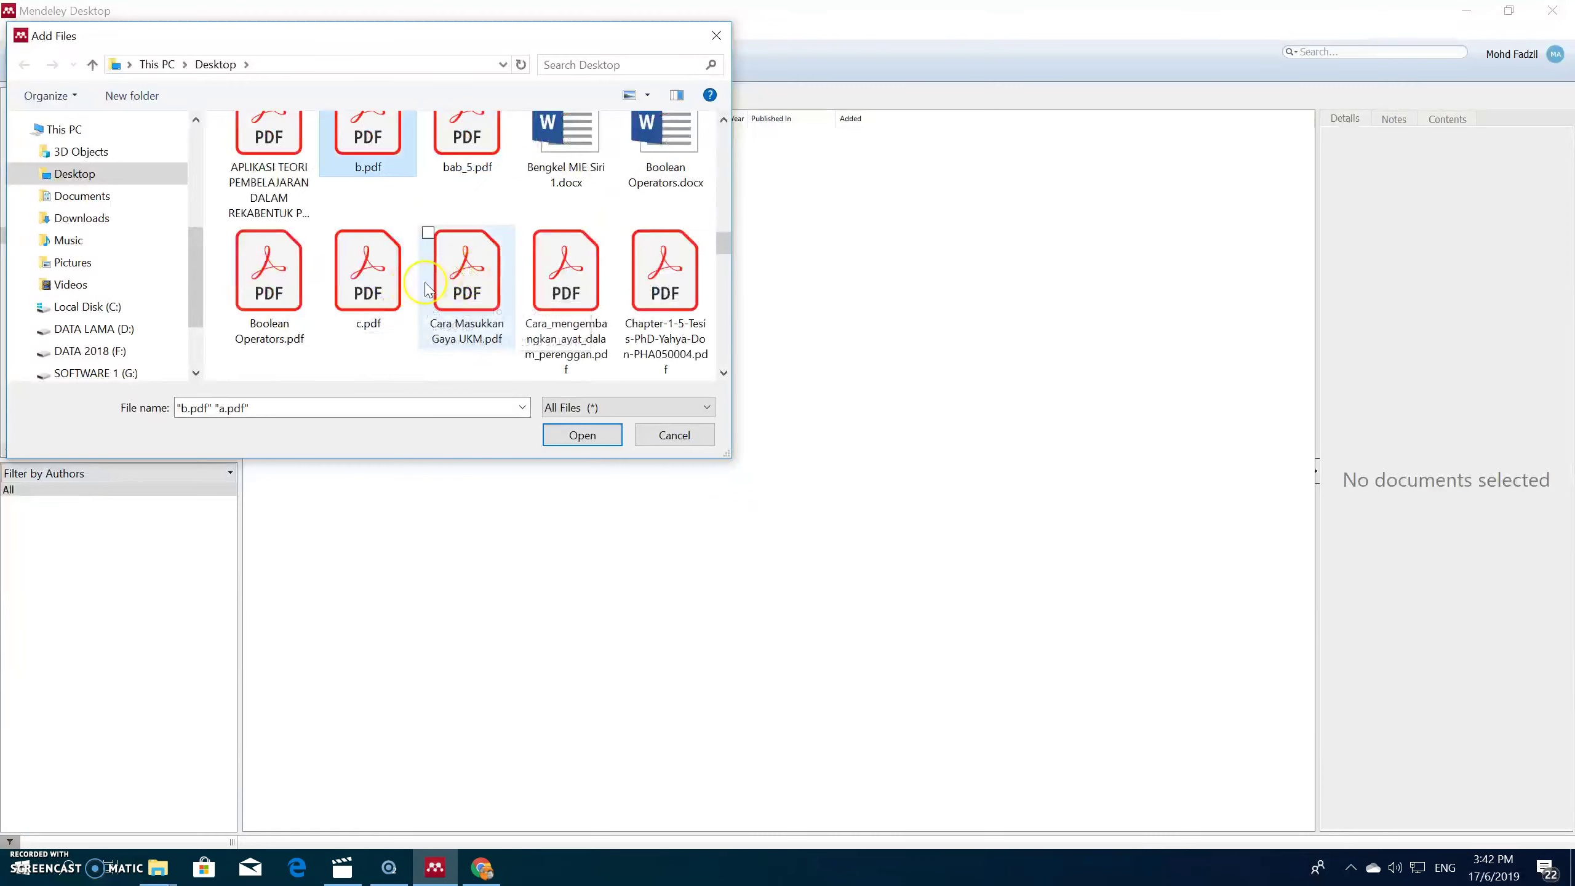
scroll(639, 292, "down", 1)
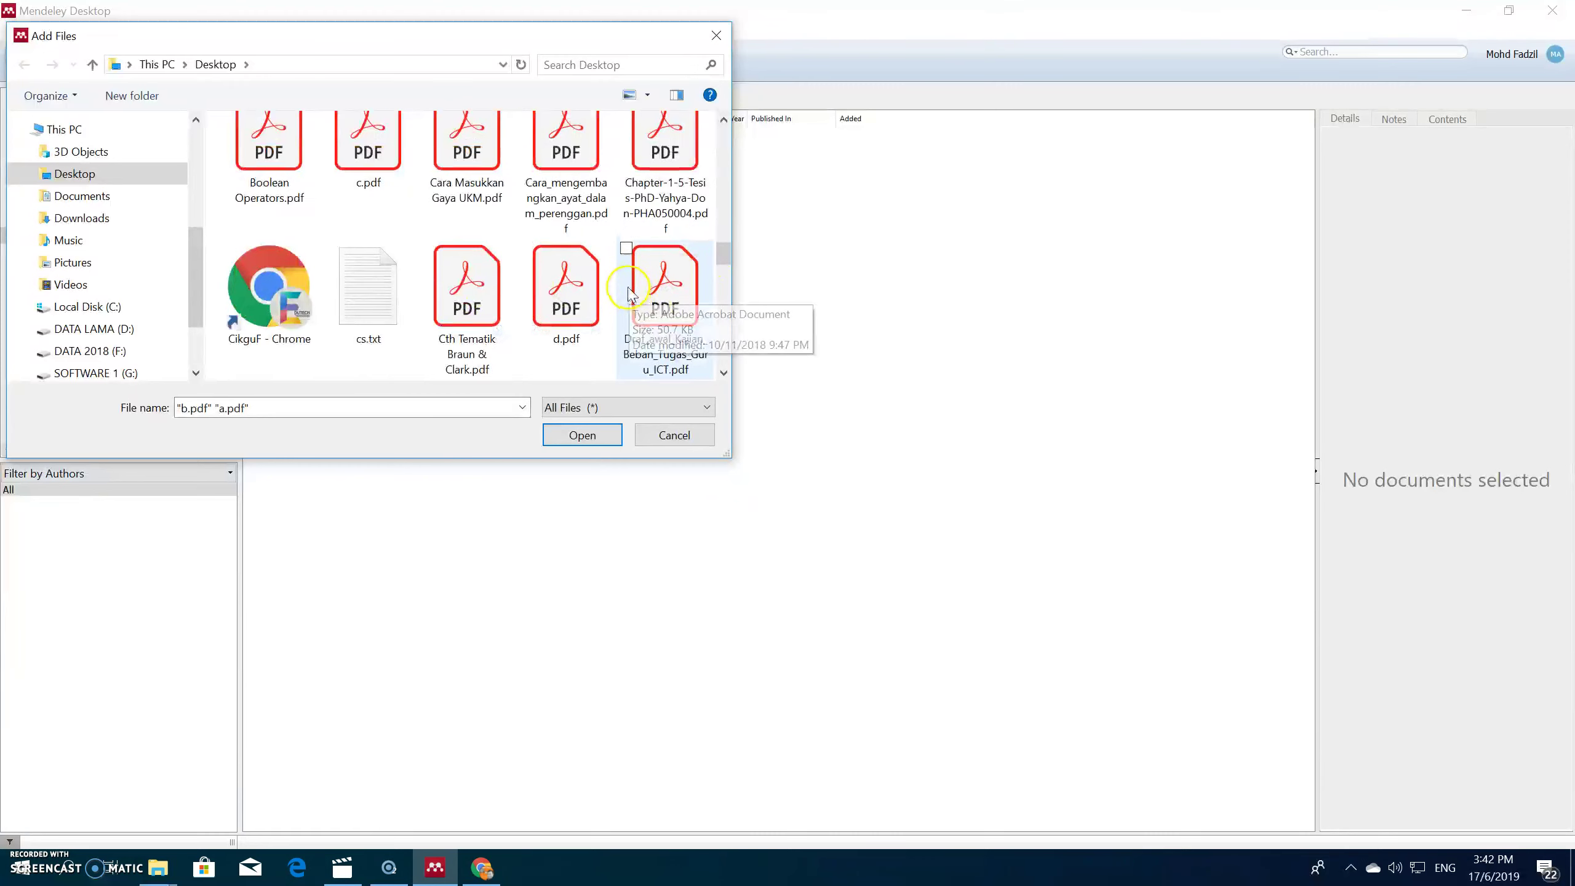
scroll(552, 298, "down", 1)
scroll(549, 310, "up", 1)
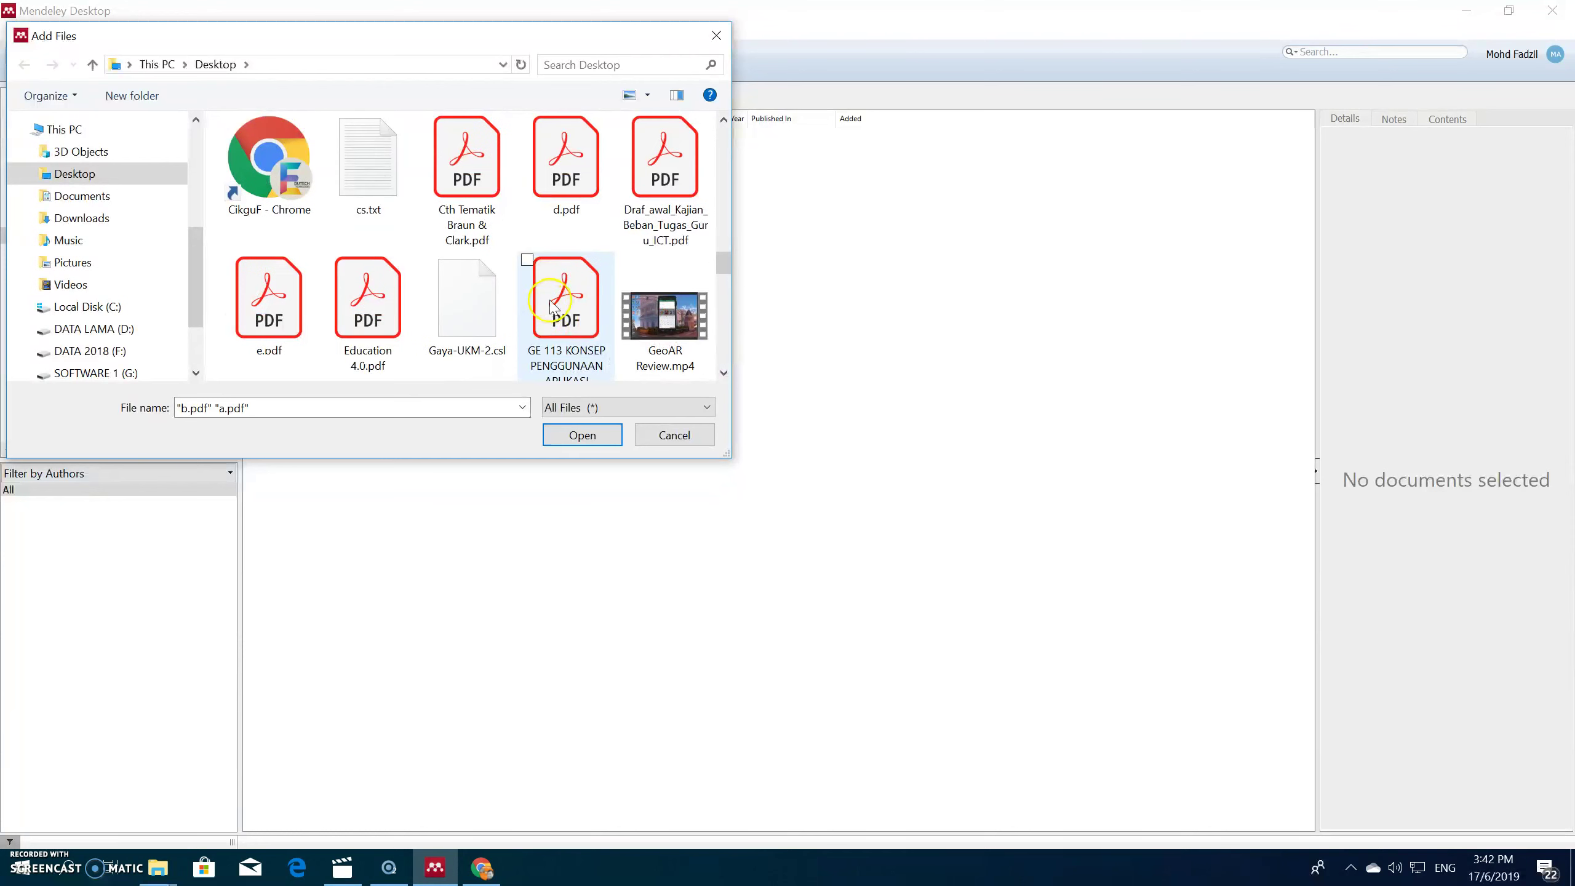
left_click(556, 186)
scroll(555, 199, "up", 1)
scroll(554, 274, "up", 2)
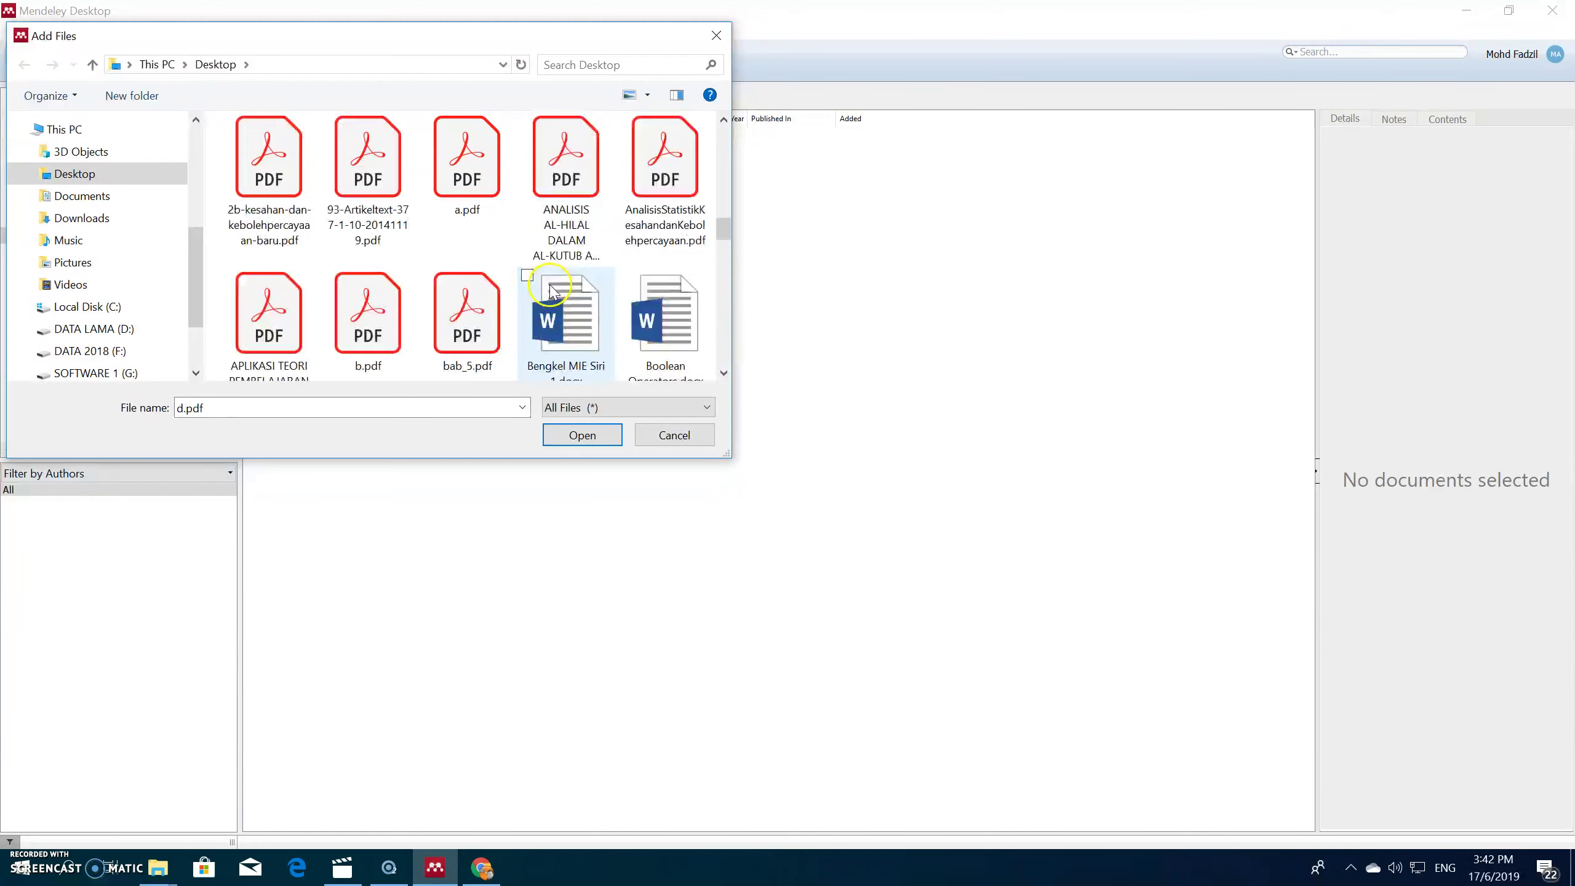
Step: Reselect a.pdf through e.pdf together and import all five into the 01-Geometri folder
left_click(464, 160)
left_click(368, 315, "ctrl")
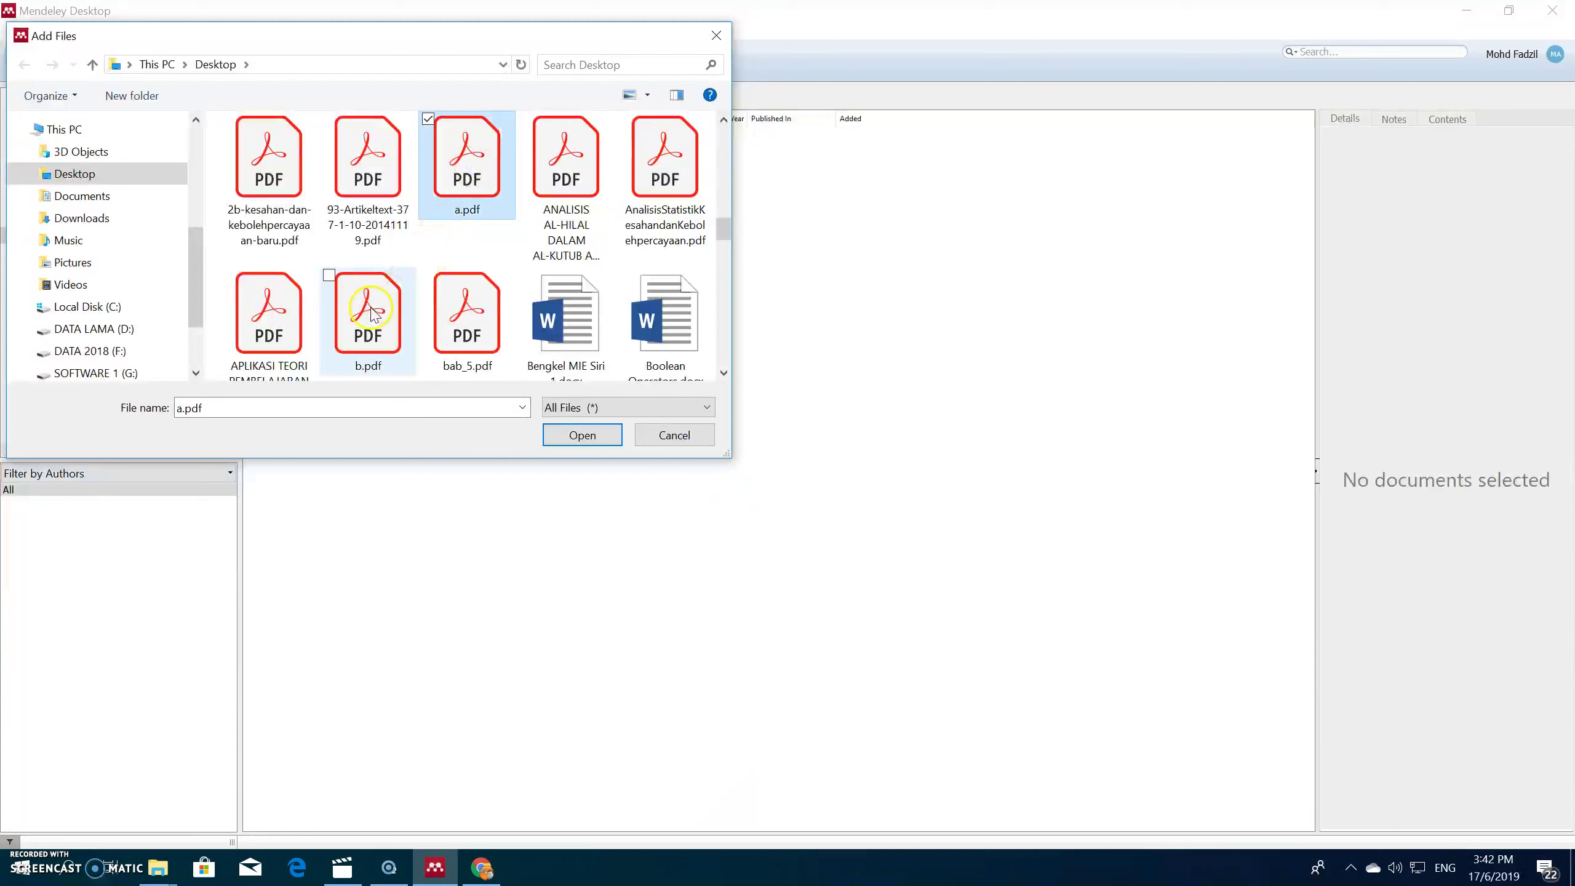
scroll(430, 297, "down", 1)
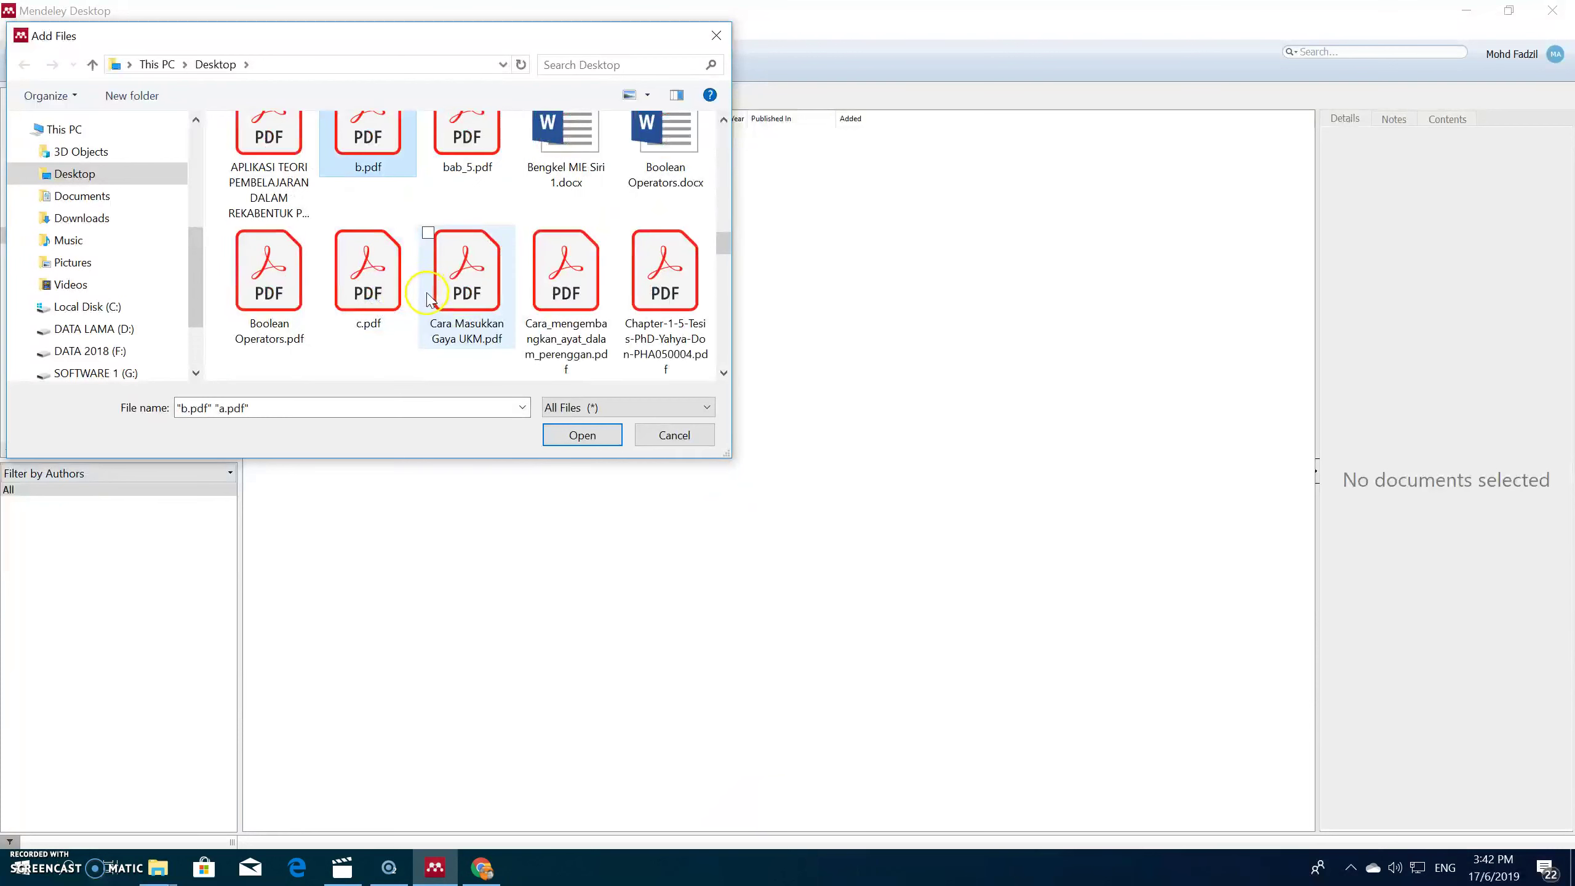
left_click(367, 289, "ctrl")
scroll(368, 292, "down", 1)
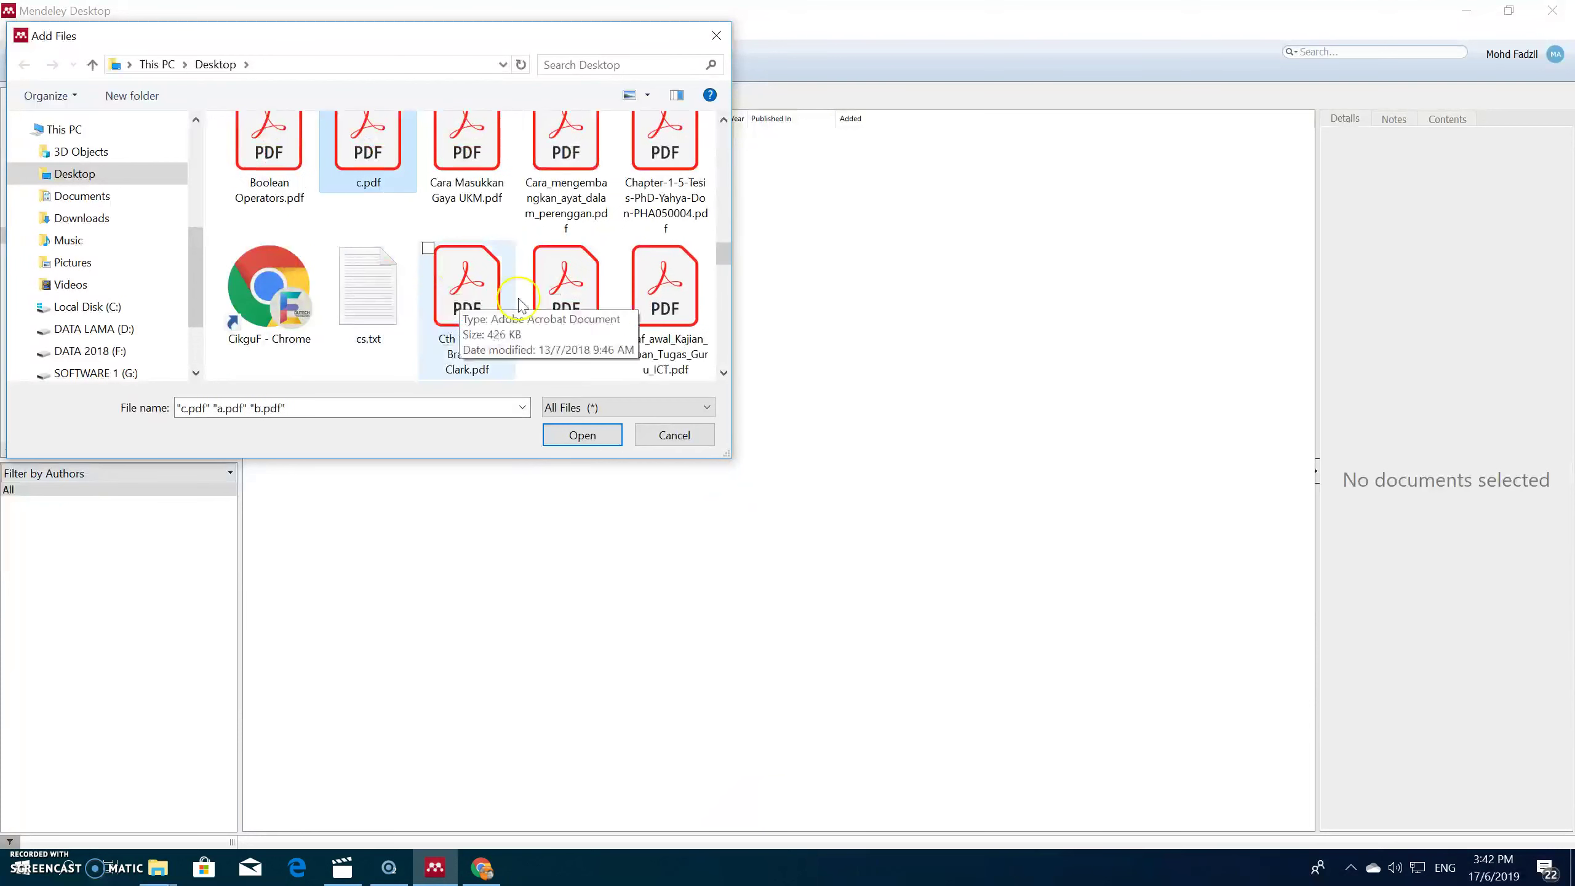
left_click(562, 291, "ctrl")
scroll(561, 304, "down", 1)
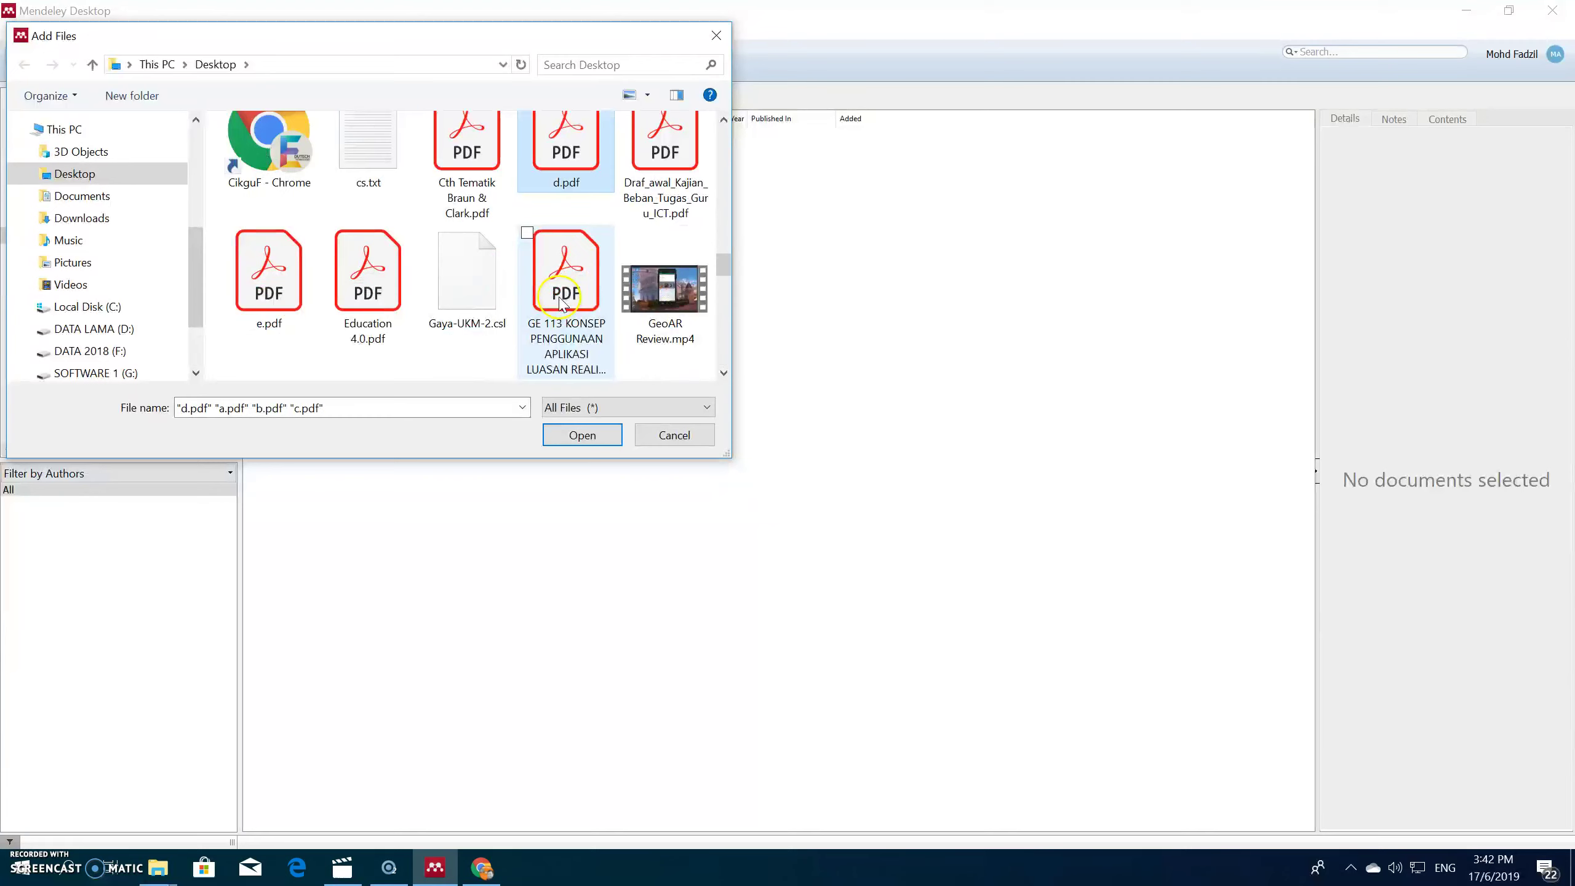
left_click(268, 279, "ctrl")
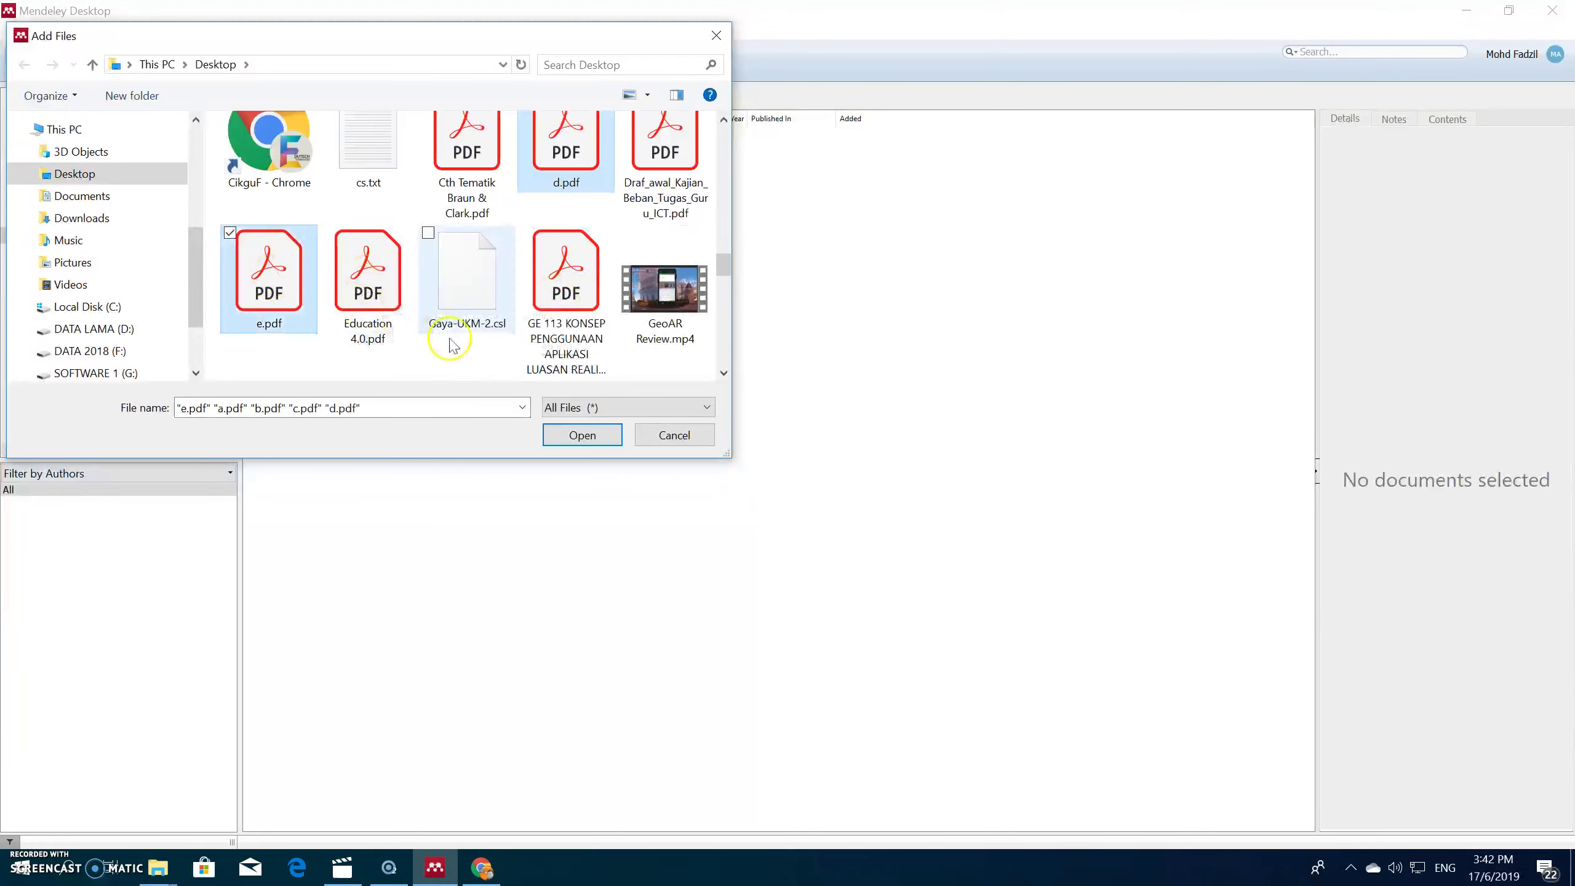
left_click(582, 433)
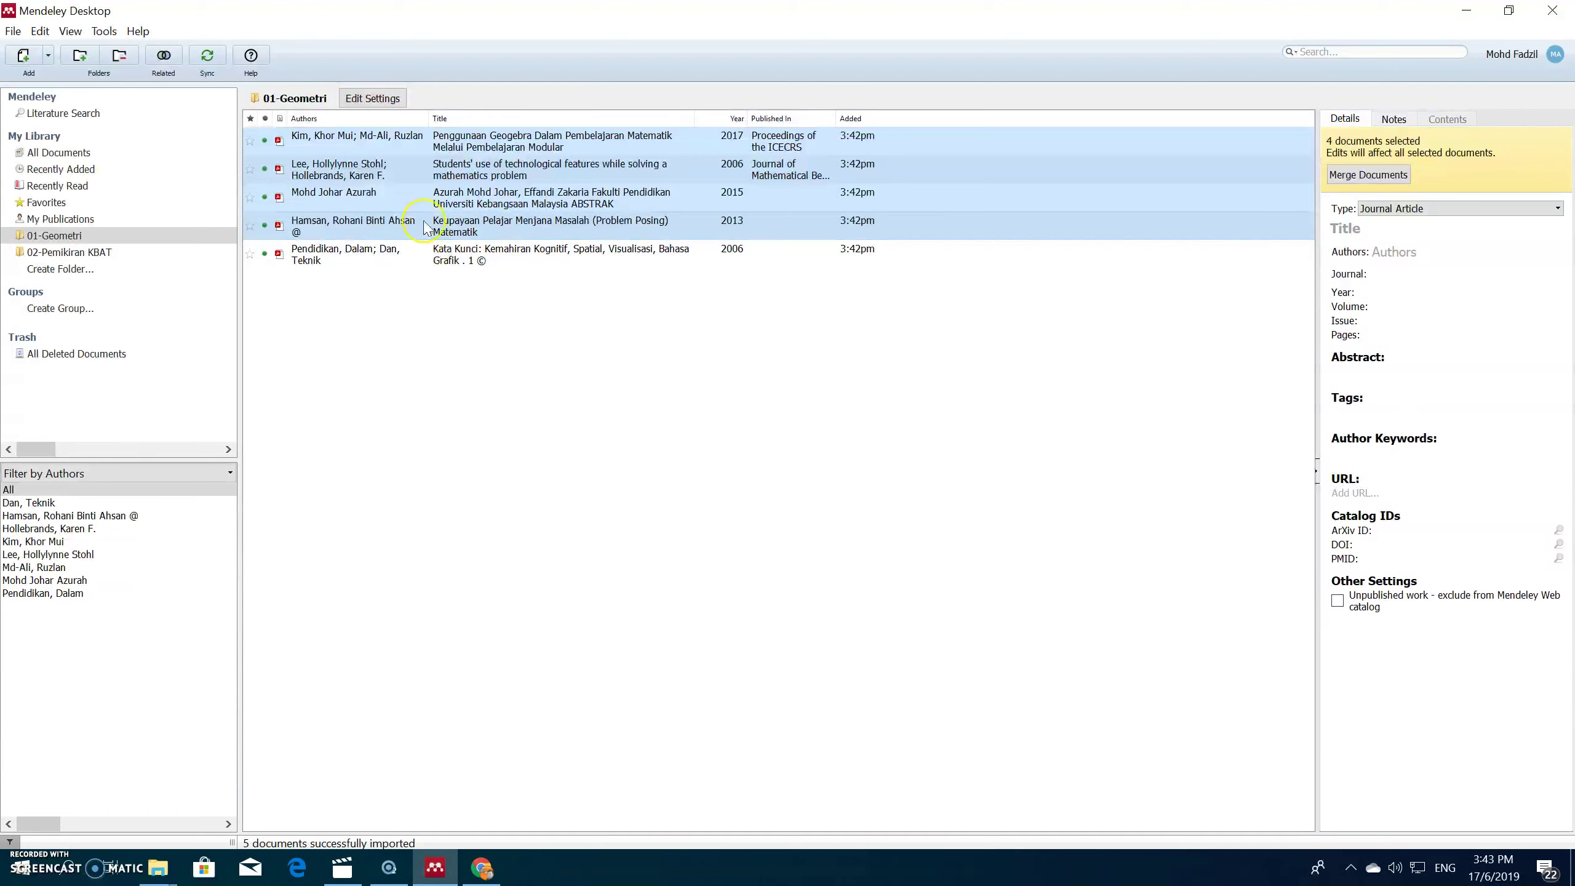
Step: Widen the Authors column, then open the Kim & Md-Ali Geogebra paper's a.pdf in the reader
left_click_drag(428, 118, 502, 119)
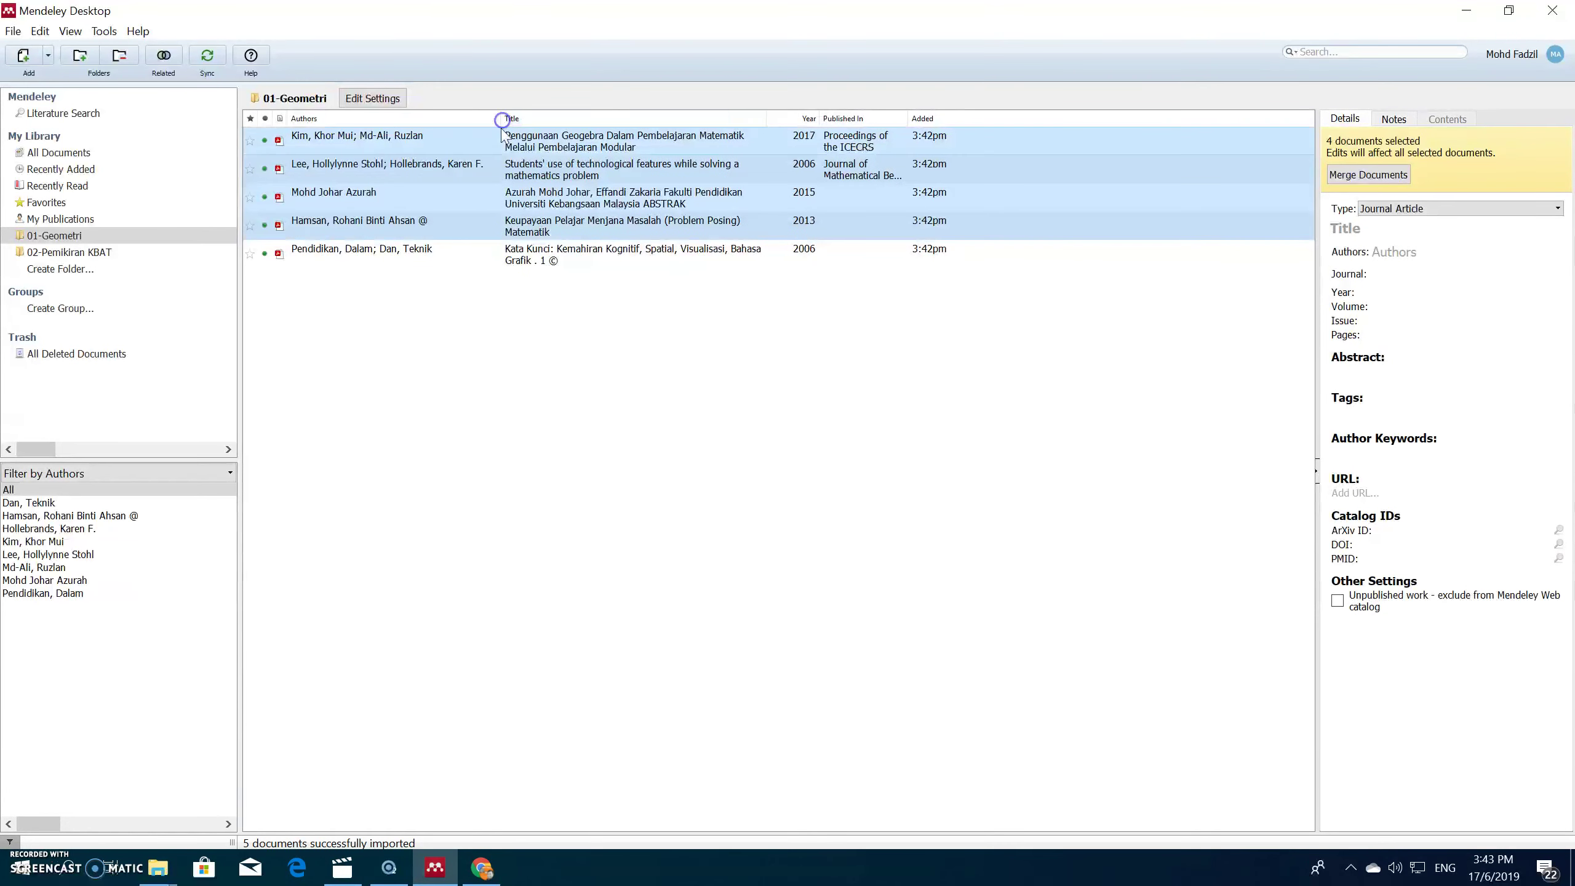
left_click(530, 370)
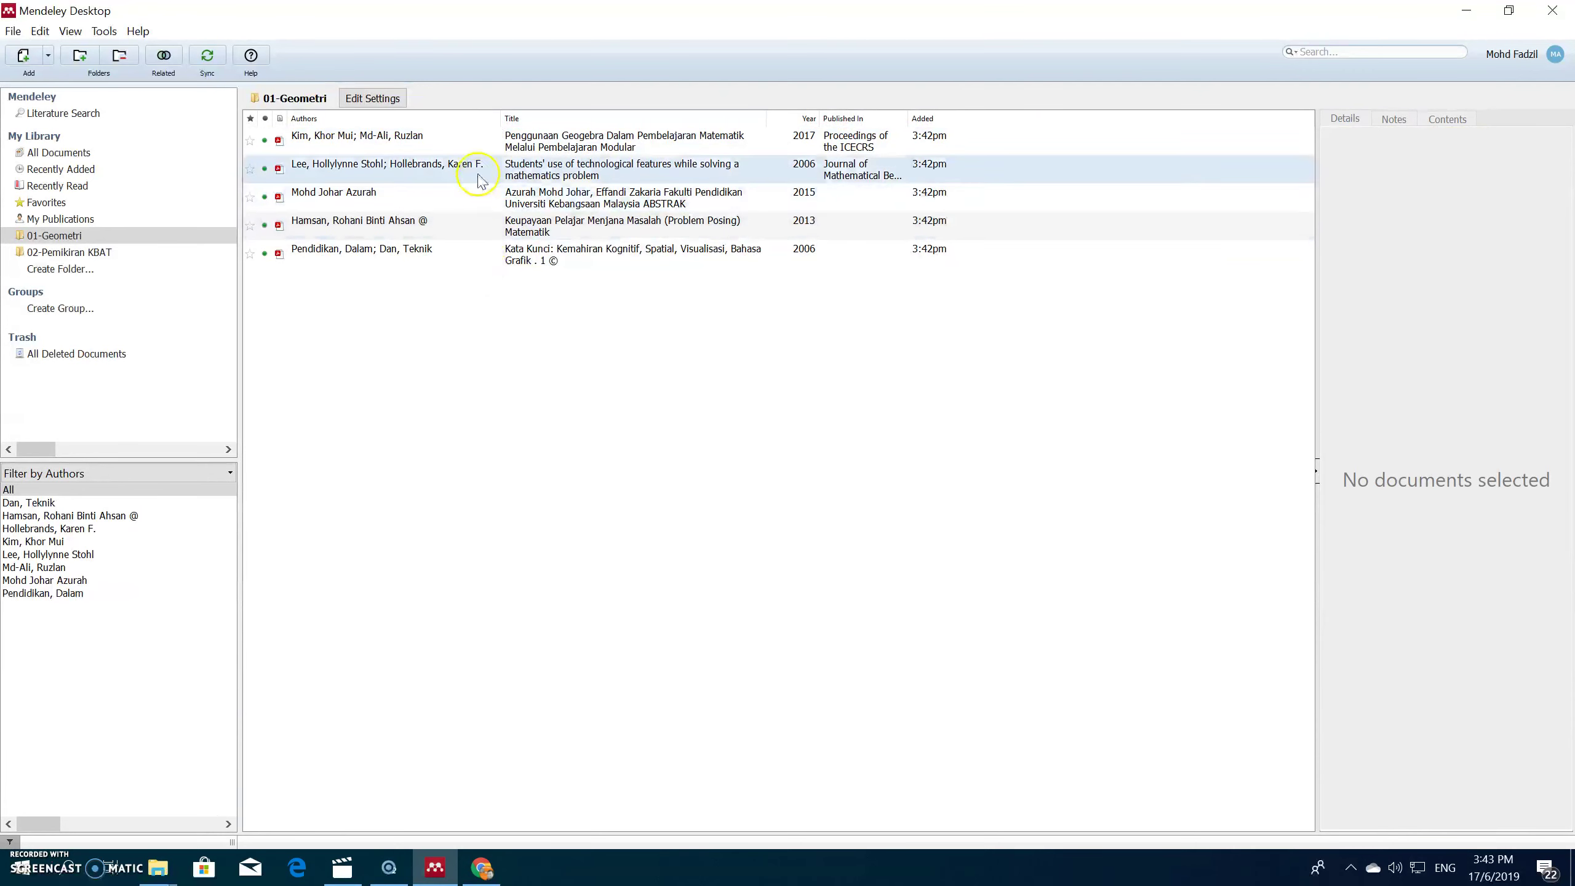
left_click(472, 143)
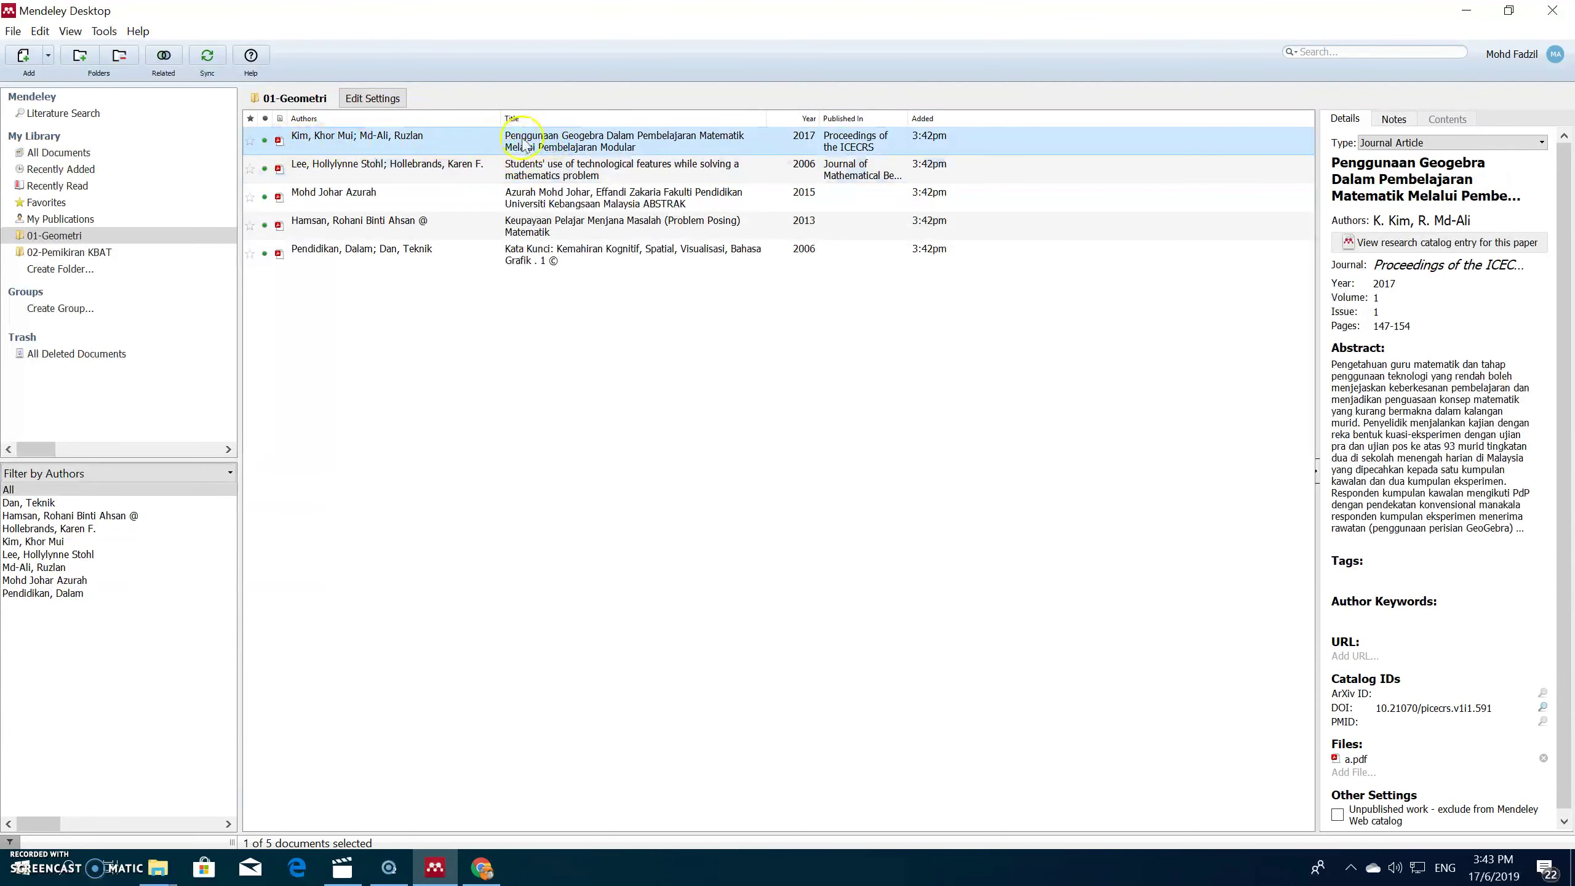
double_click(523, 143)
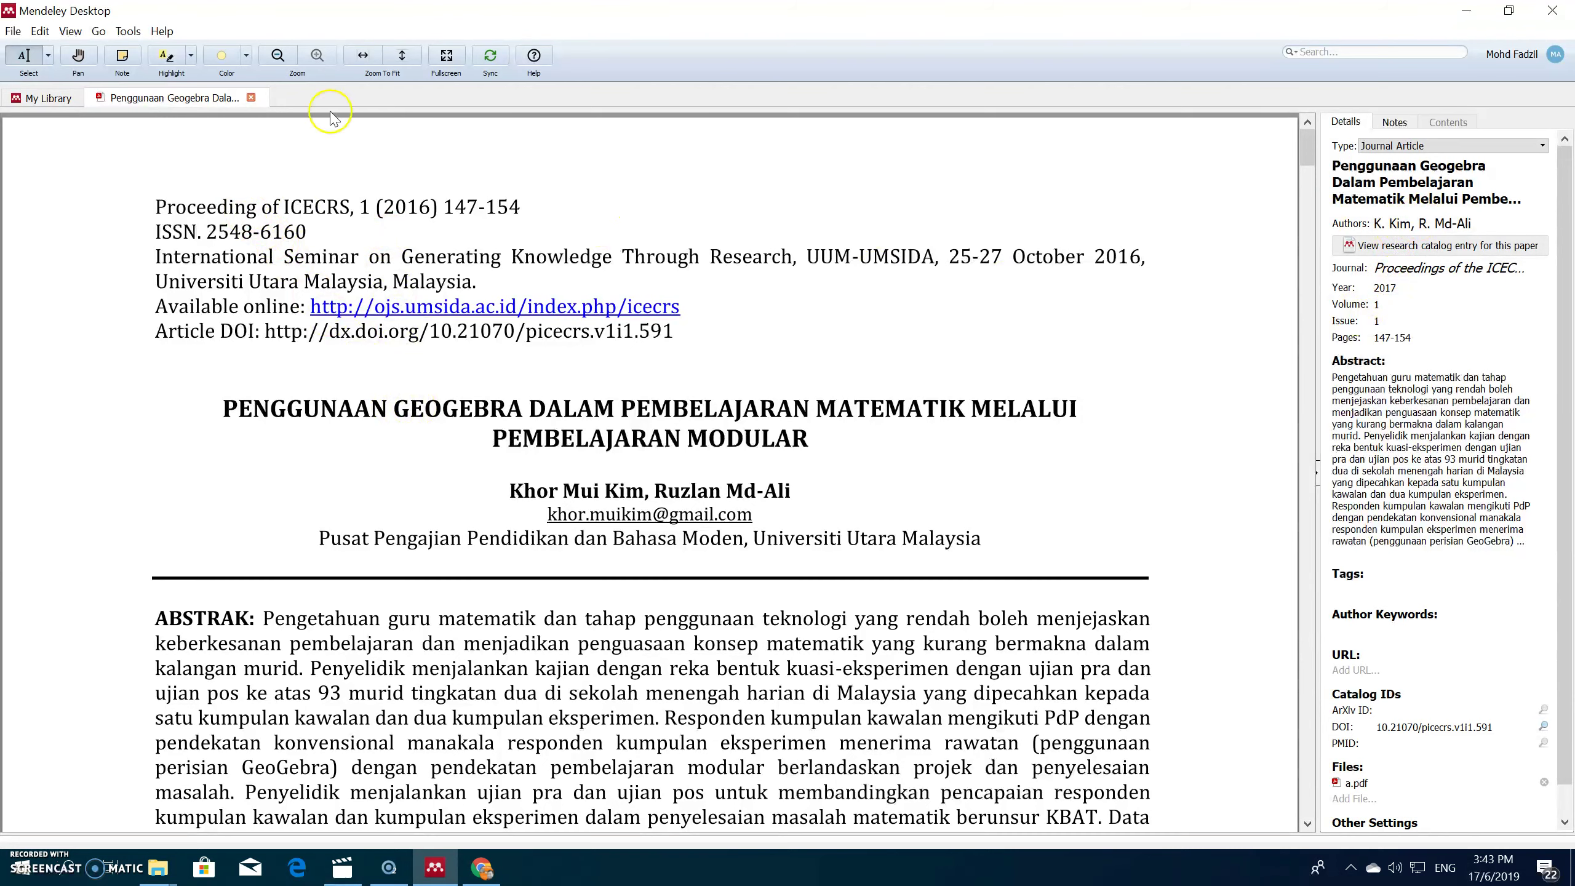
Step: Open the Lee & Hollebrands PDF, then the Mohd Johar Azurah c.pdf, each in its own tab, and zoom out
left_click(43, 97)
double_click(556, 200)
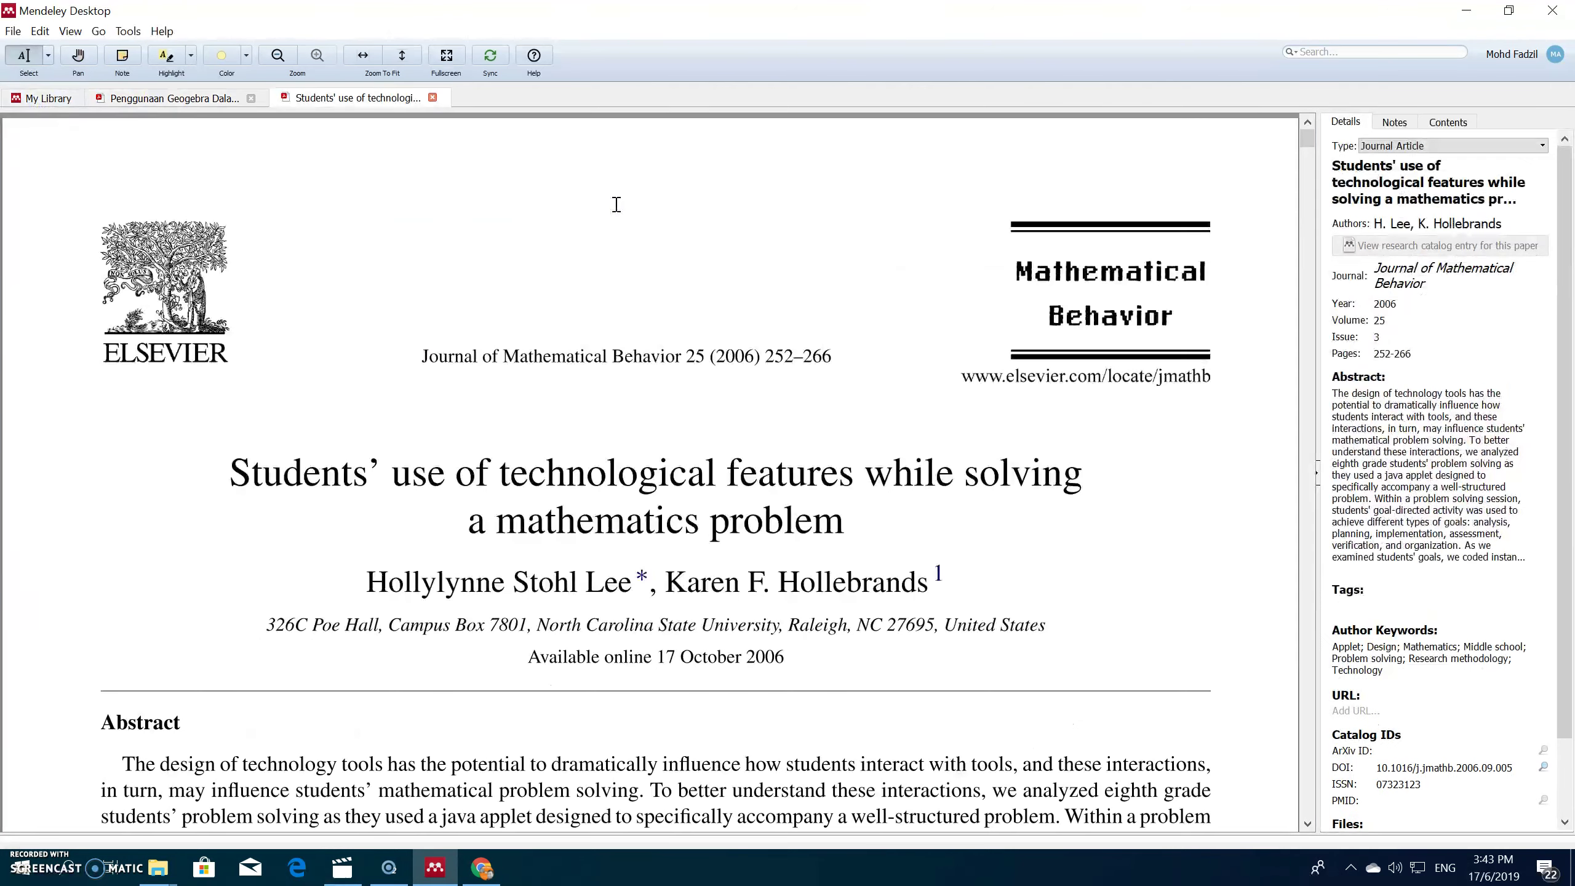
left_click(69, 101)
double_click(509, 221)
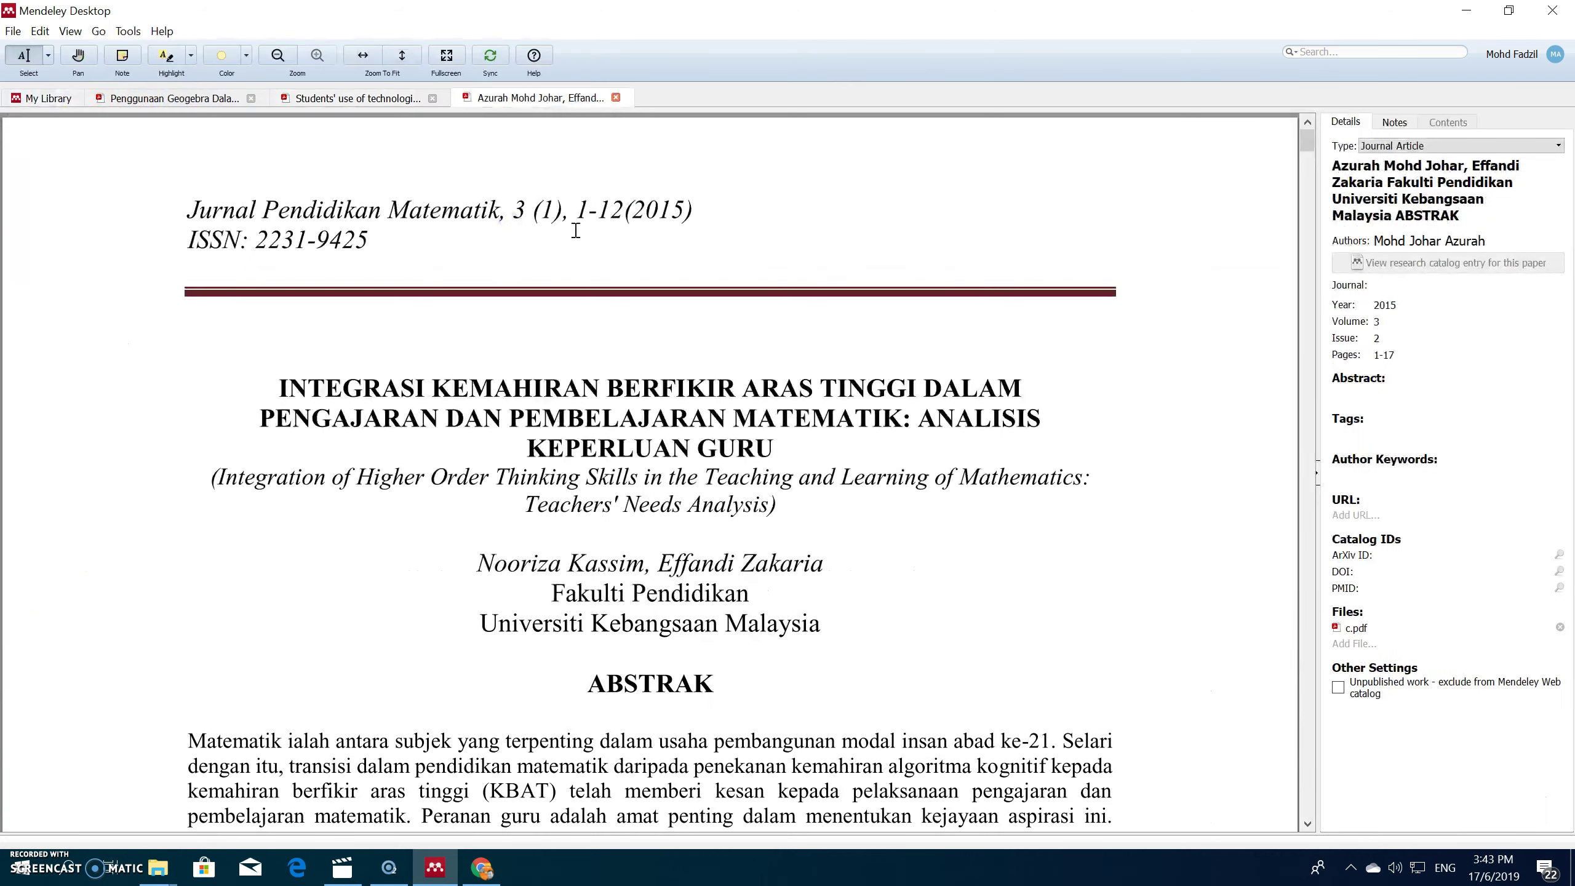
scroll(964, 448, "down", 1)
scroll(965, 447, "up", 1)
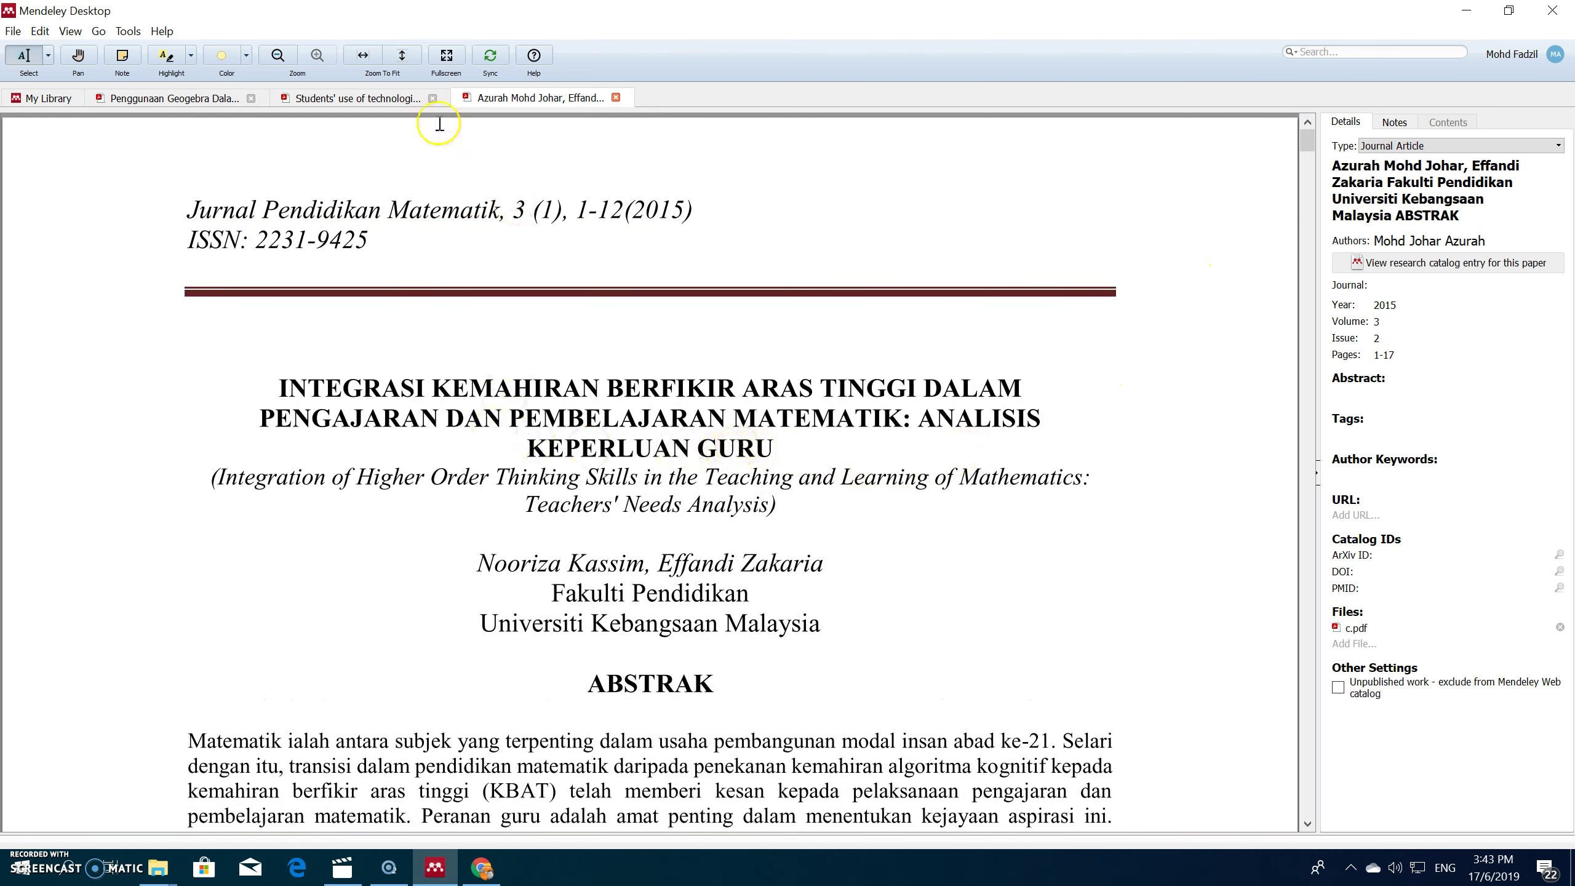
left_click(278, 55)
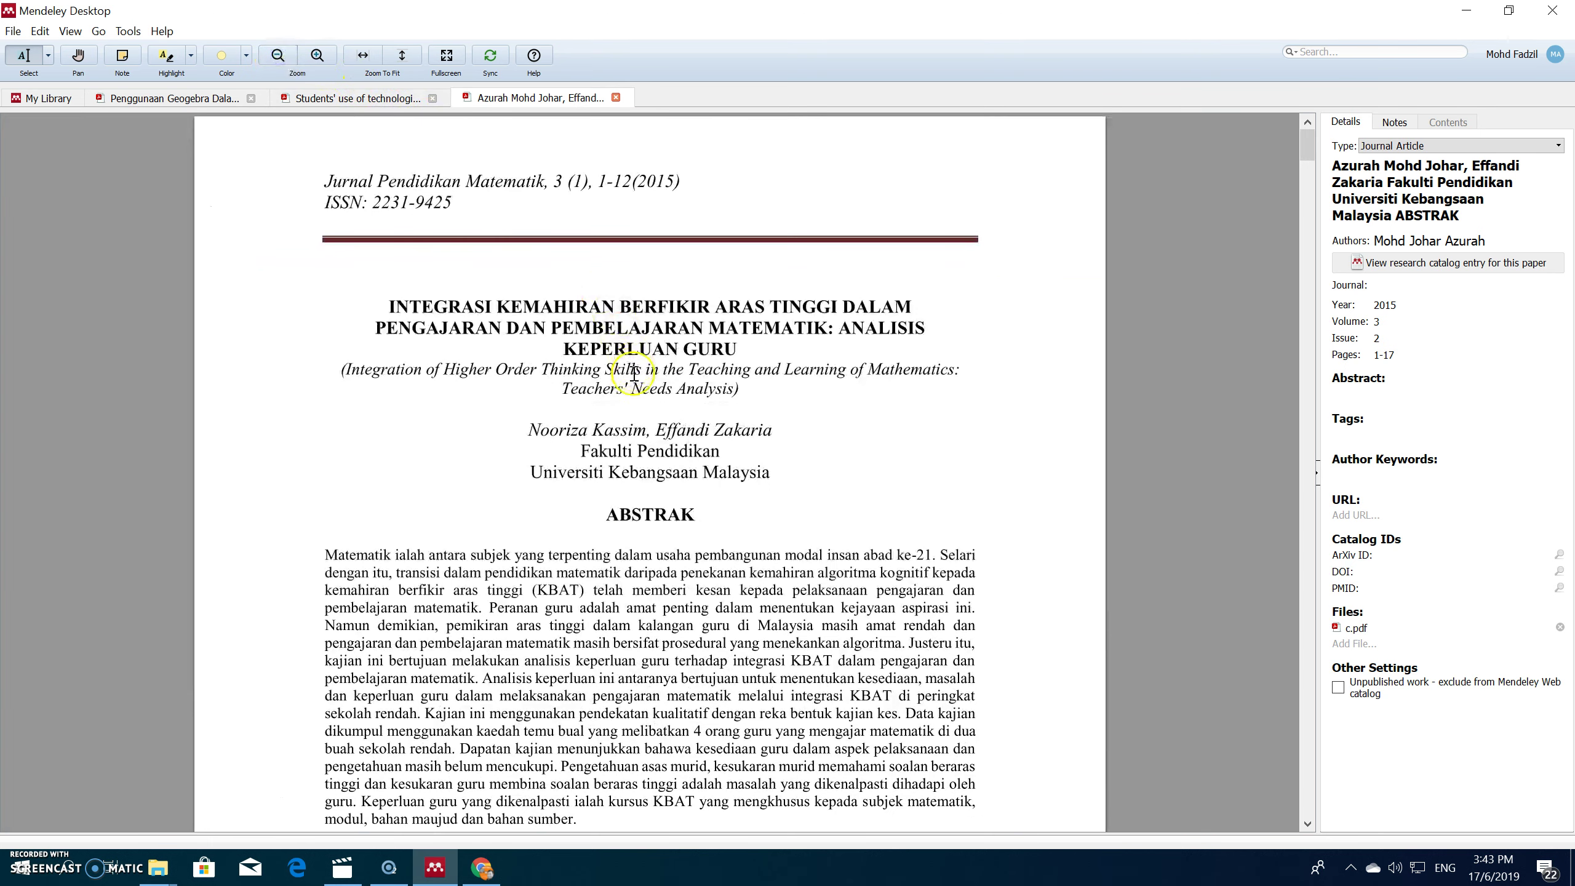
Step: Replace the entry's wrong title with the Malay title copied from the PDF, removing its line break
left_click(1354, 169)
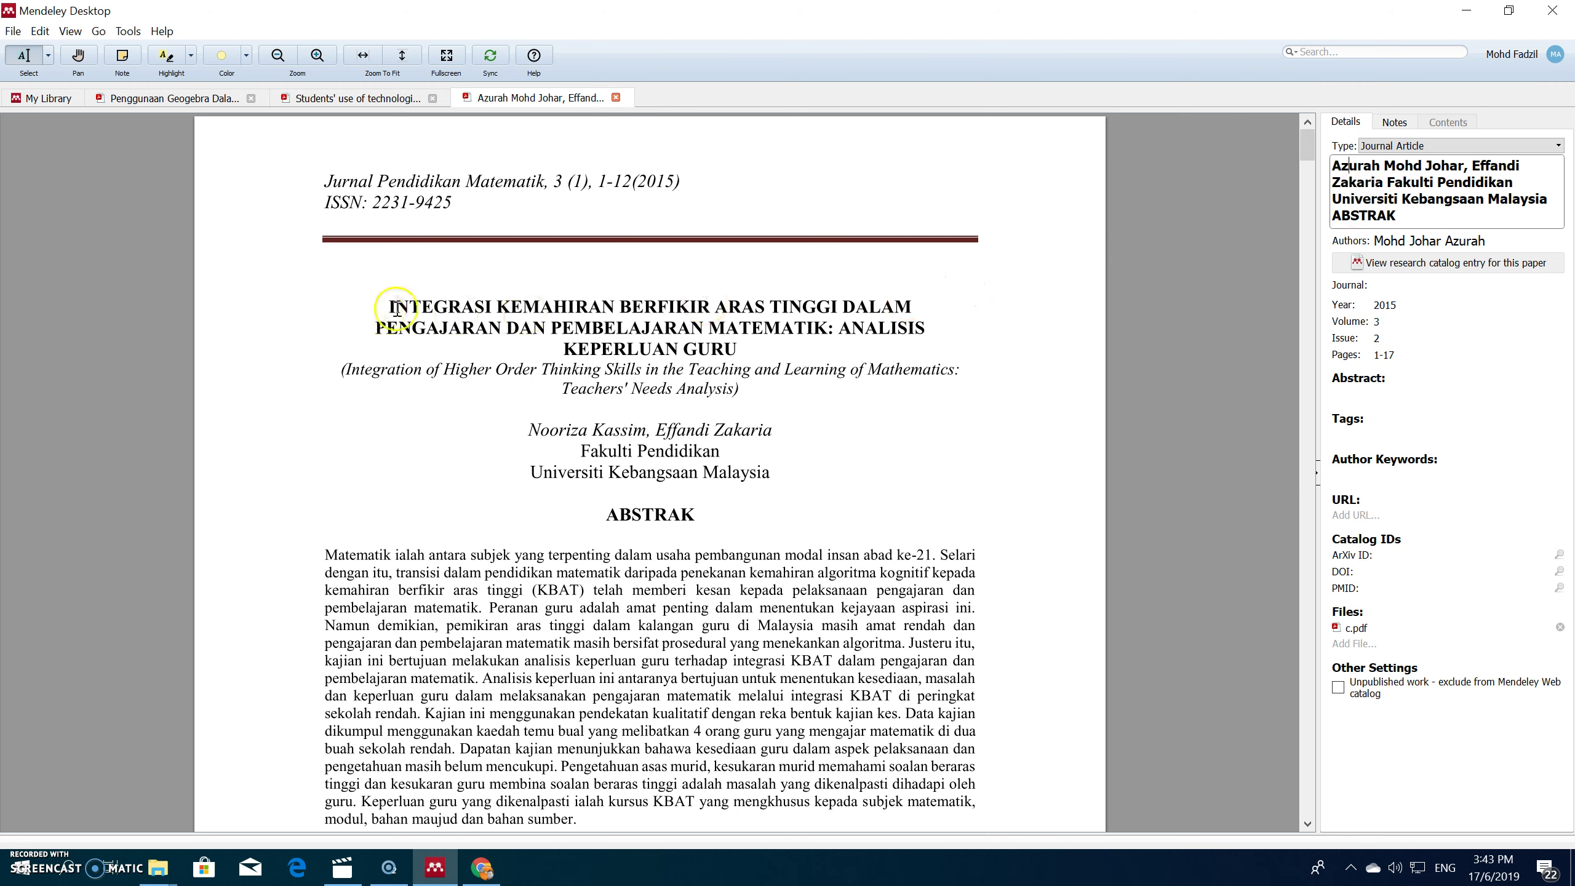
left_click_drag(391, 307, 737, 345)
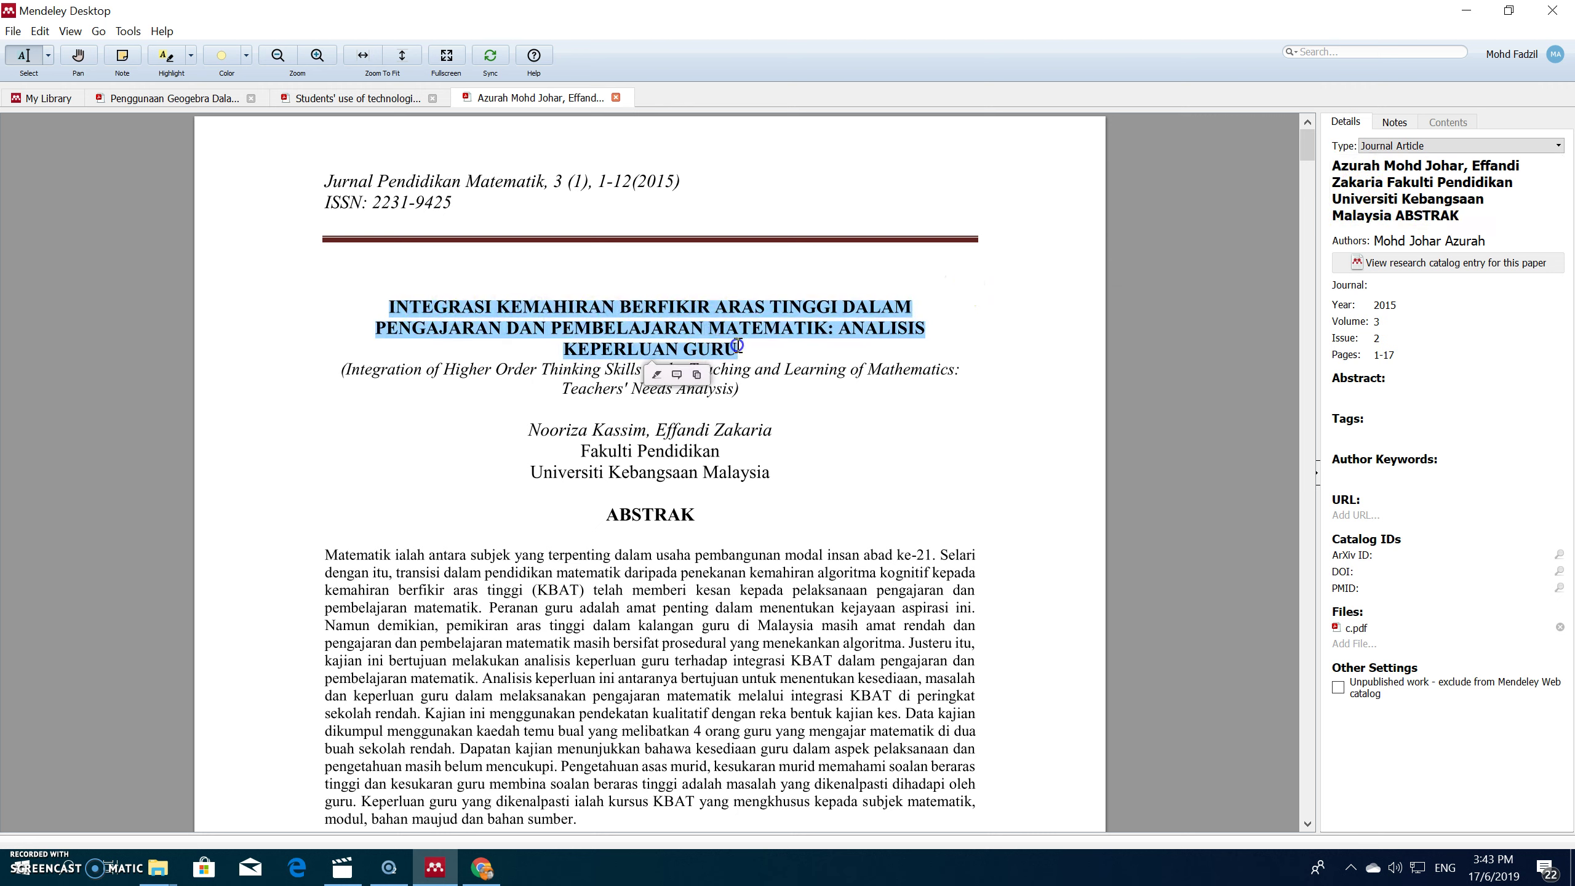
right_click(739, 347)
left_click(766, 395)
left_click(1426, 205)
left_click_drag(1464, 218, 1319, 156)
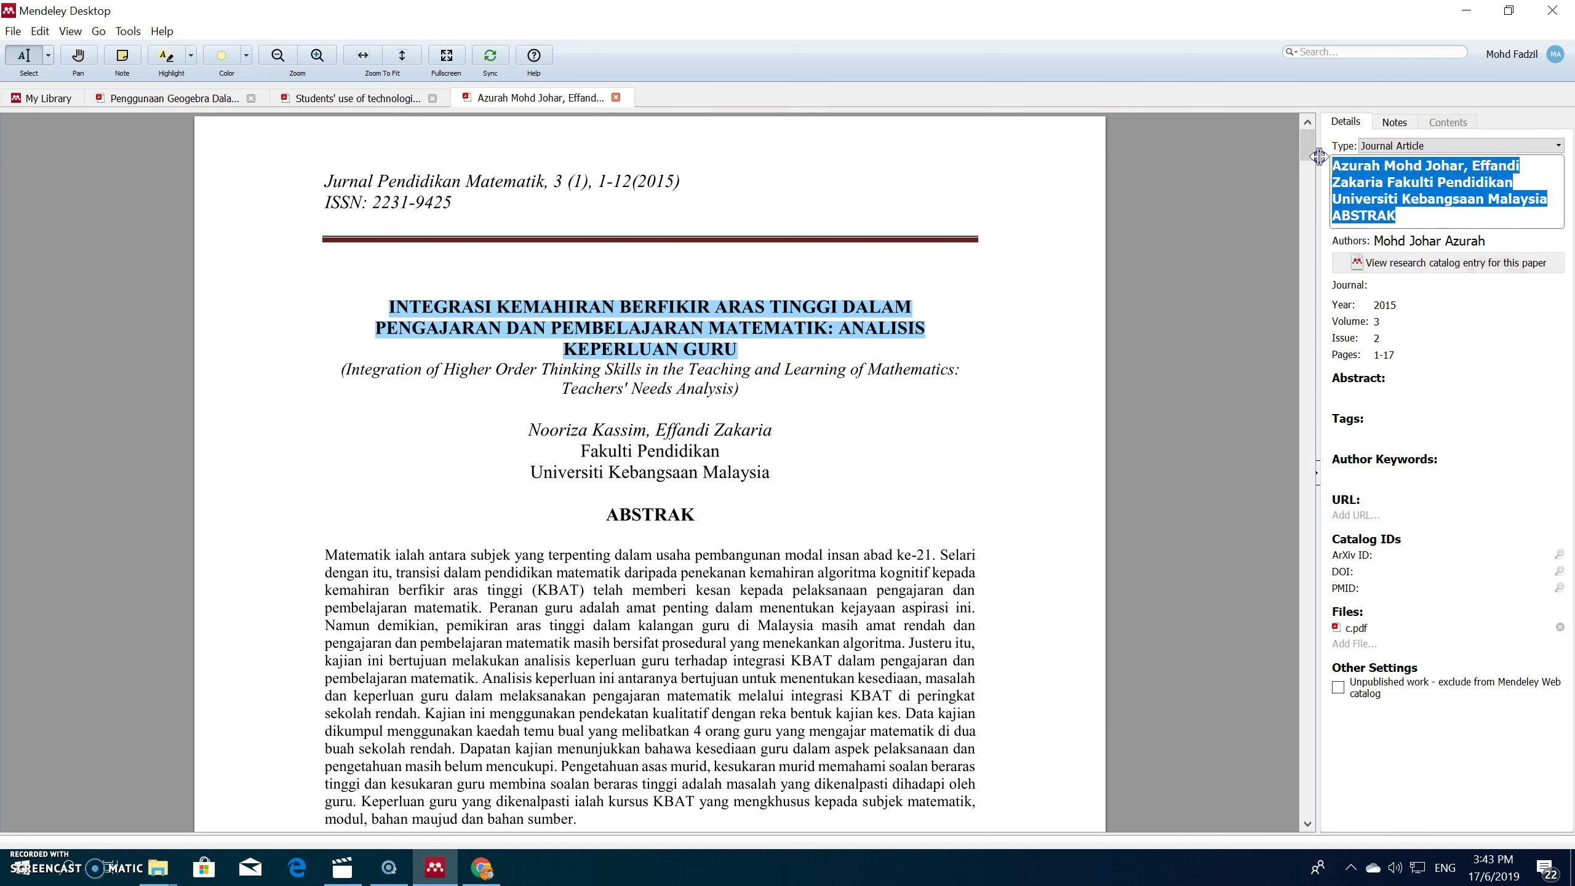
right_click(1373, 176)
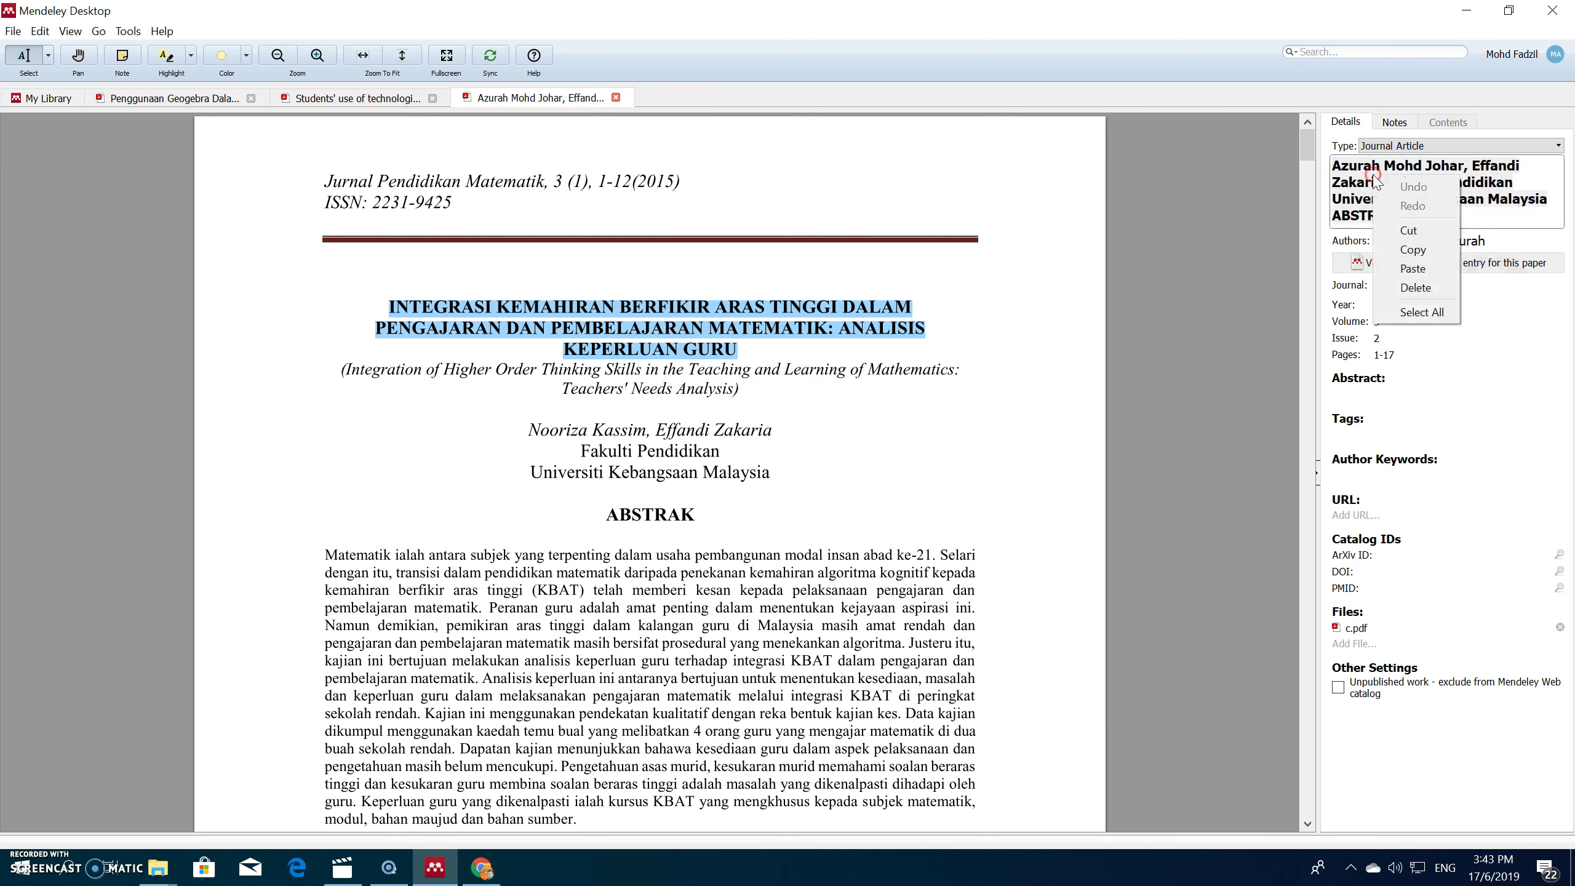
left_click(1416, 272)
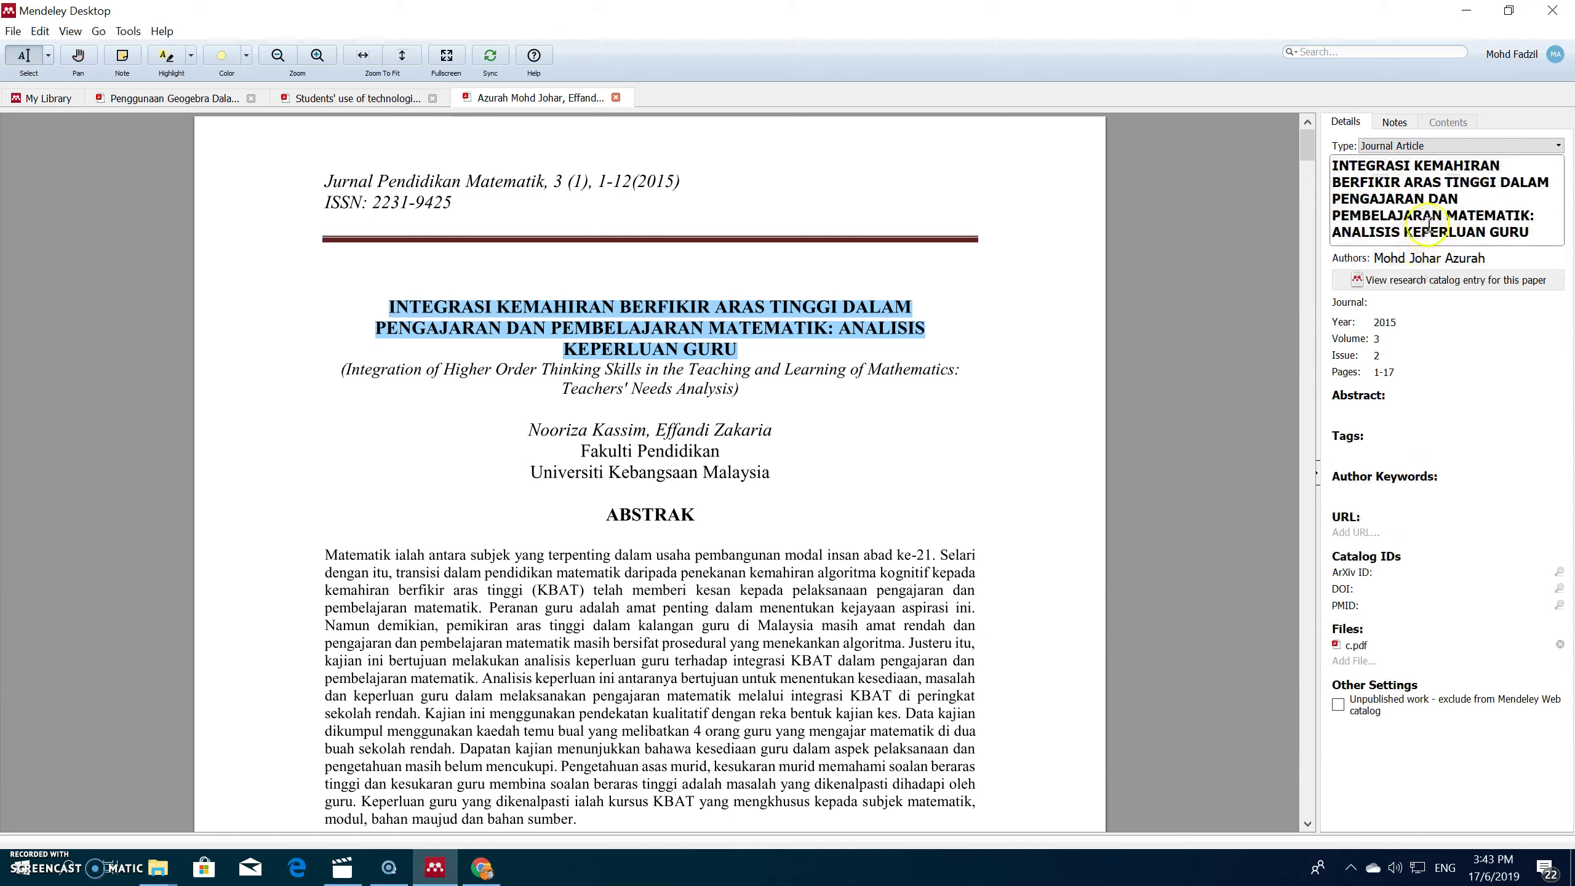
left_click(1333, 197)
key("BackSpace")
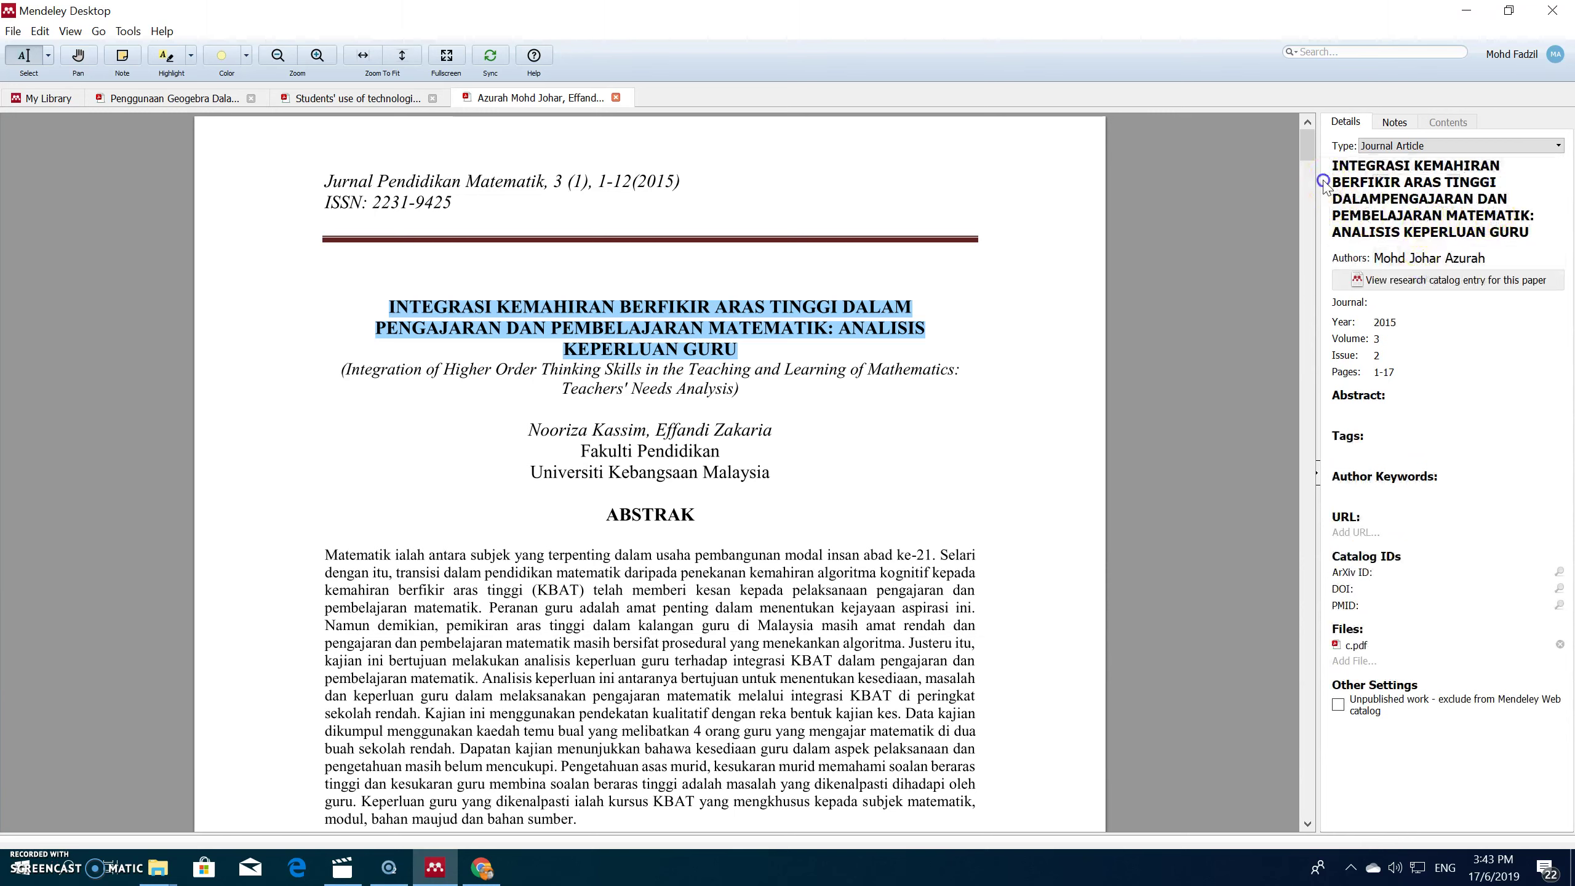
left_click(1382, 194)
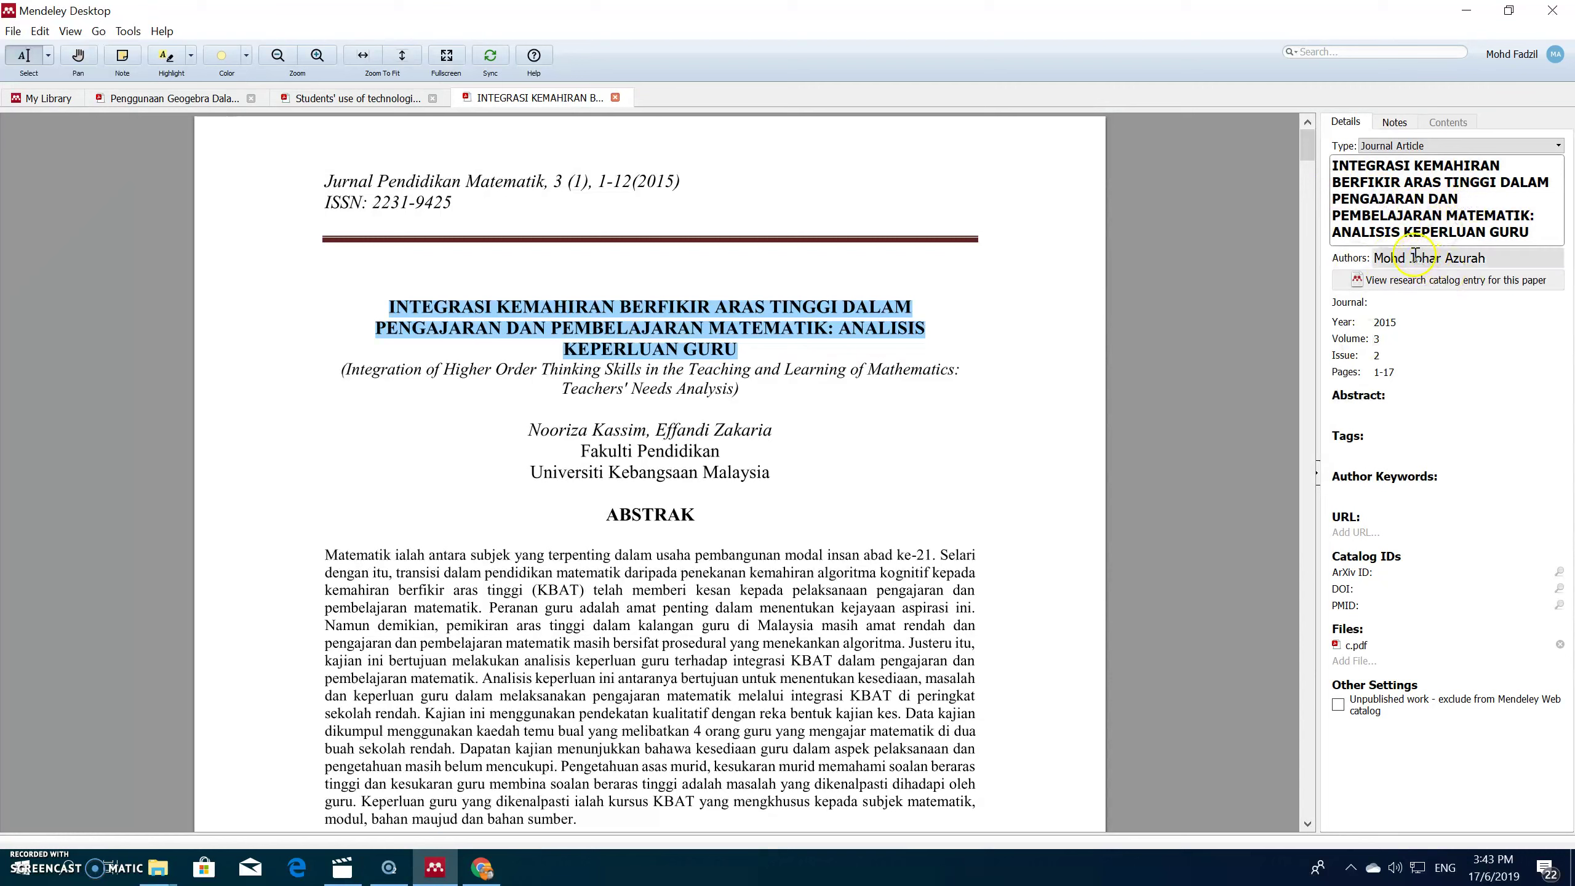
Step: Paste the first author's name copied from the PDF over the wrong name in Authors
left_click_drag(527, 430, 639, 430)
right_click(641, 430)
left_click(682, 461)
left_click(1412, 264)
triple_click(1486, 260)
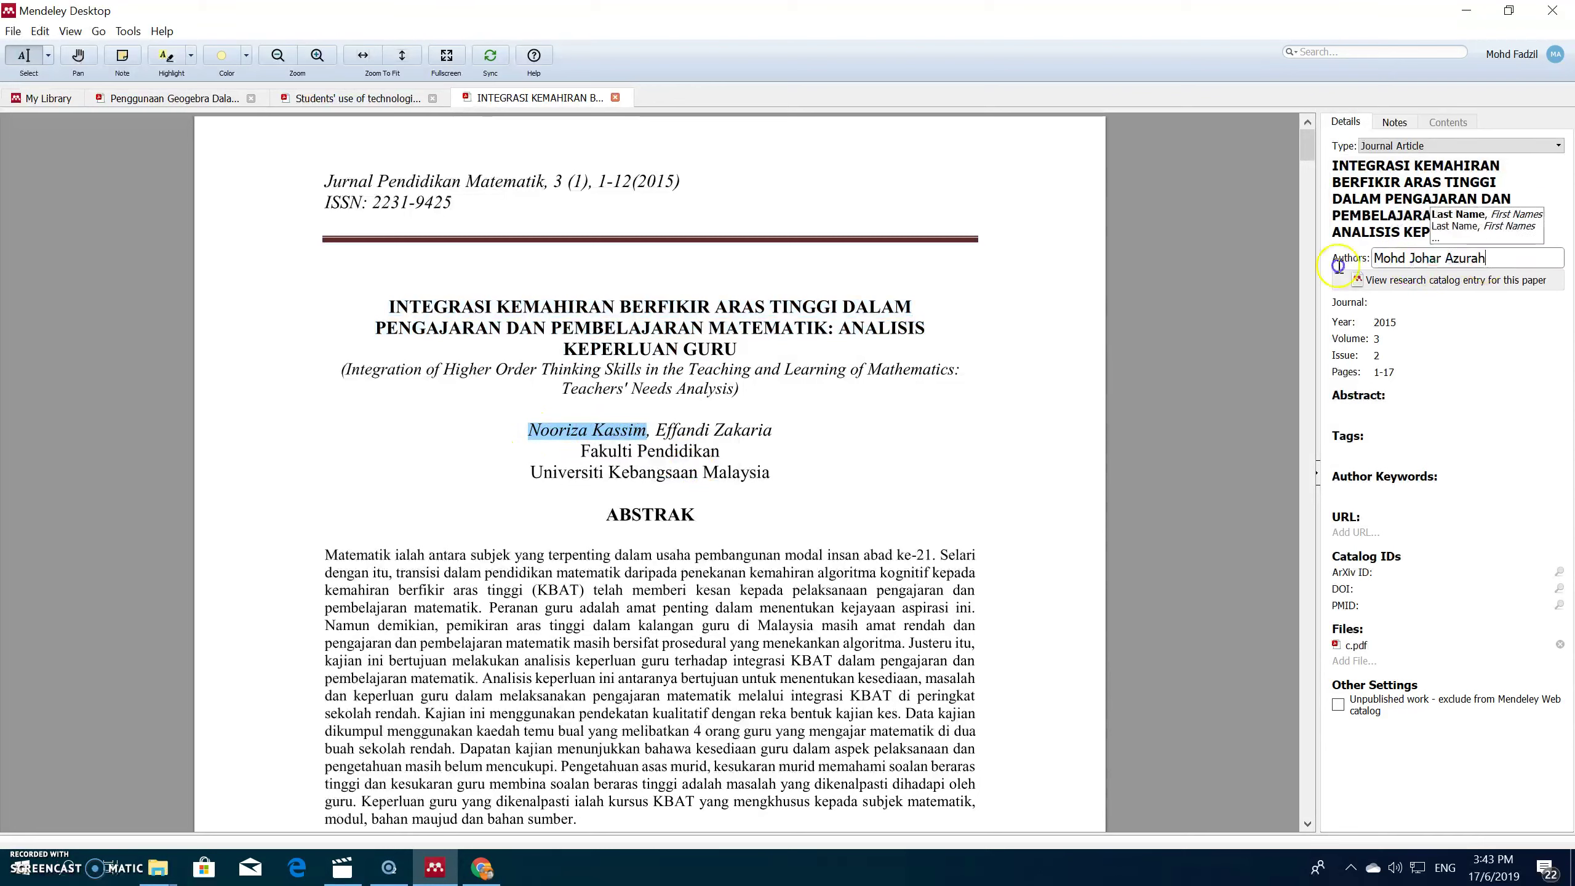
left_click(1391, 257)
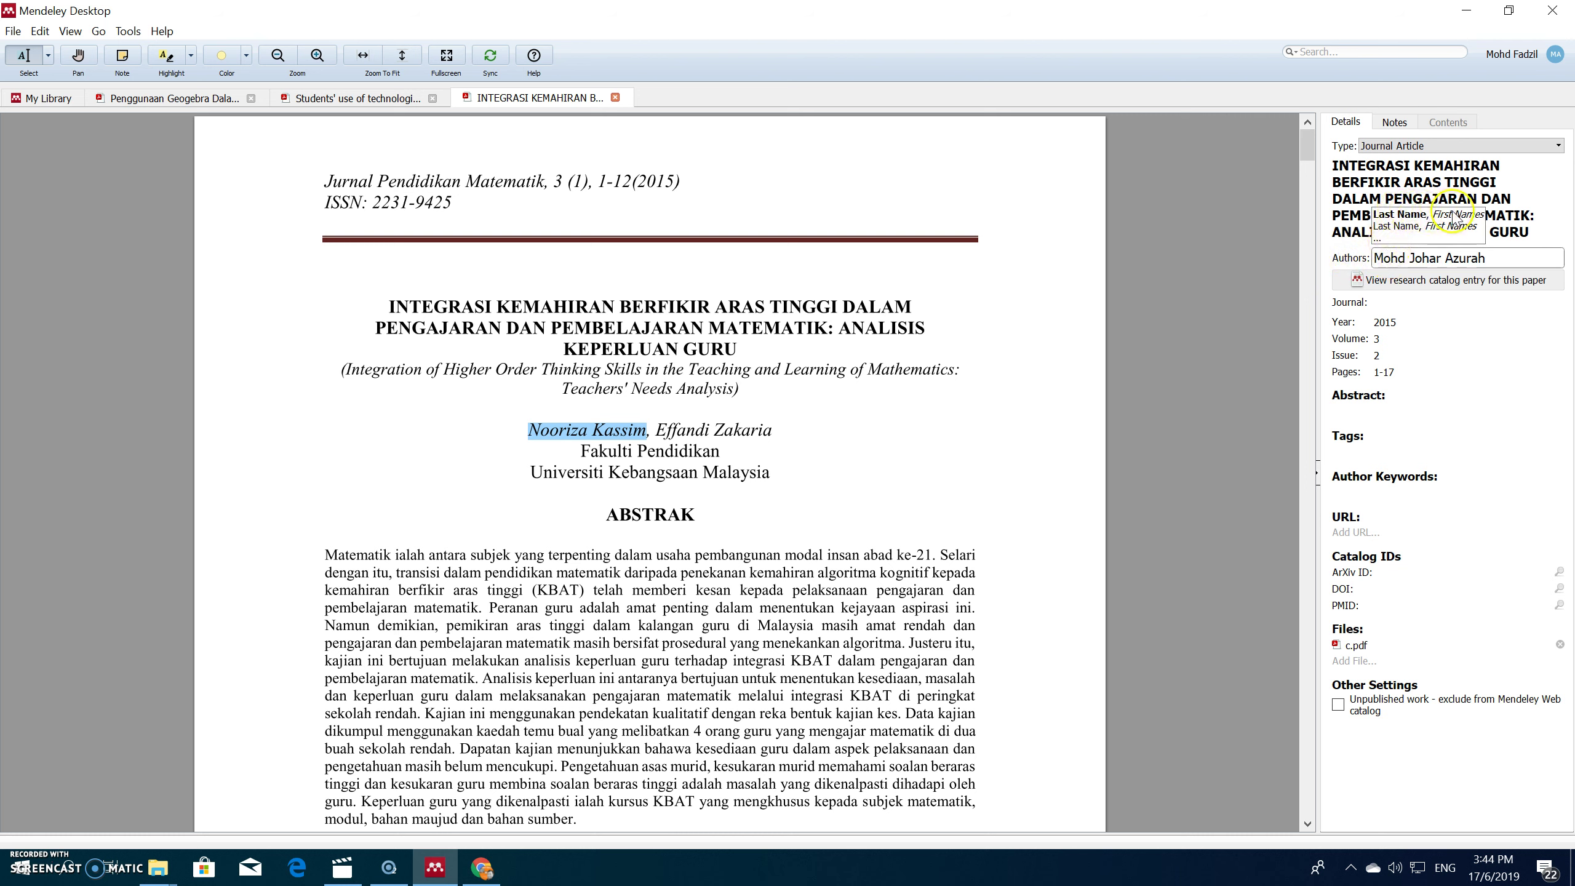
triple_click(1490, 264)
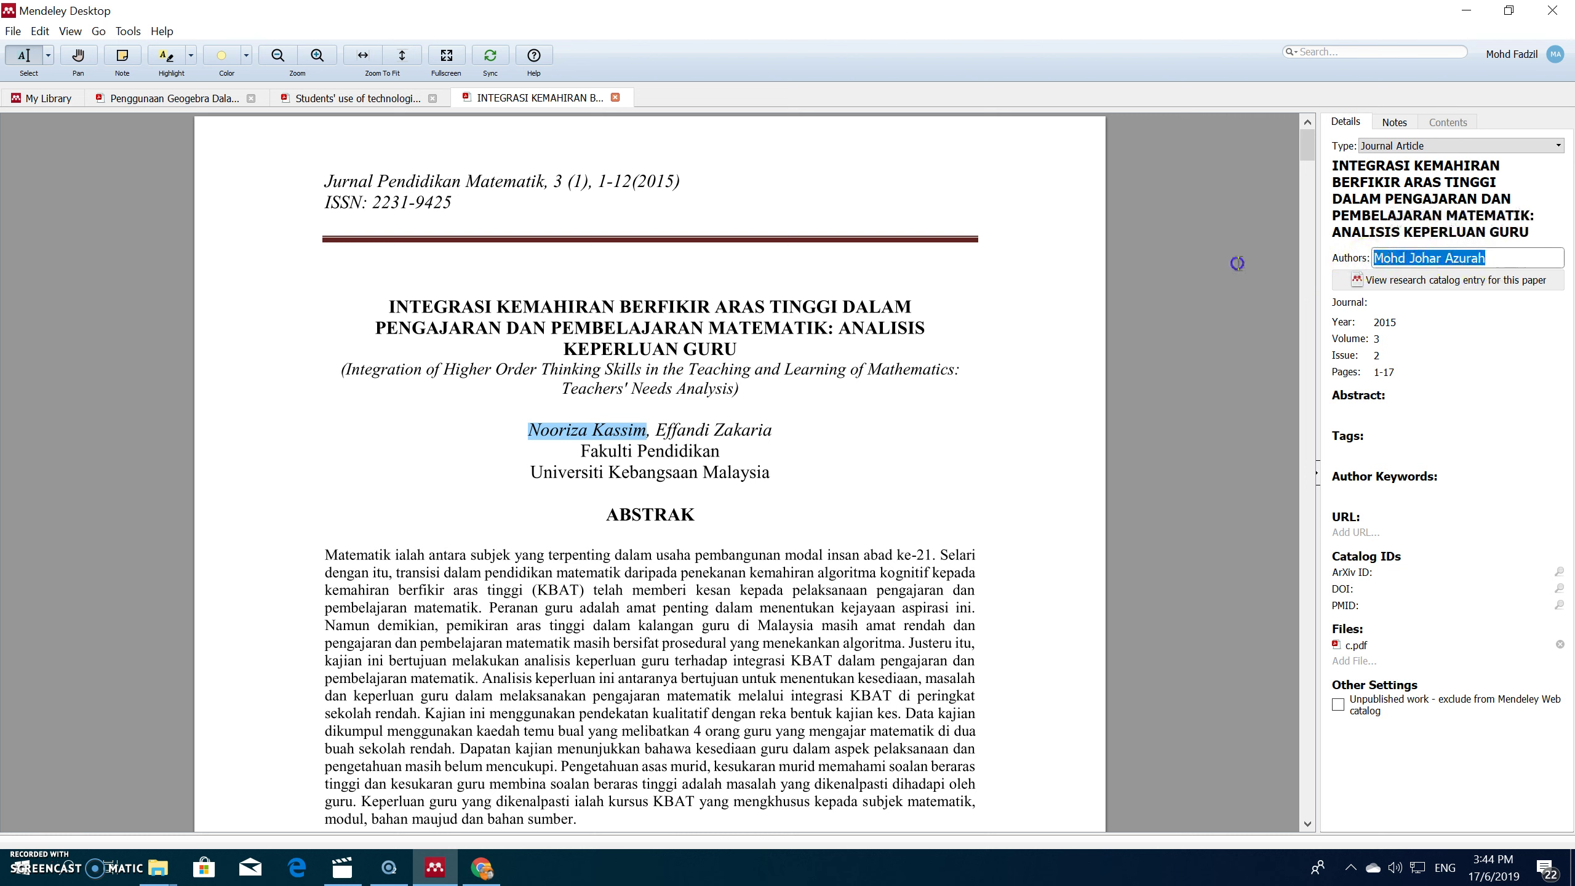
key("ctrl+v")
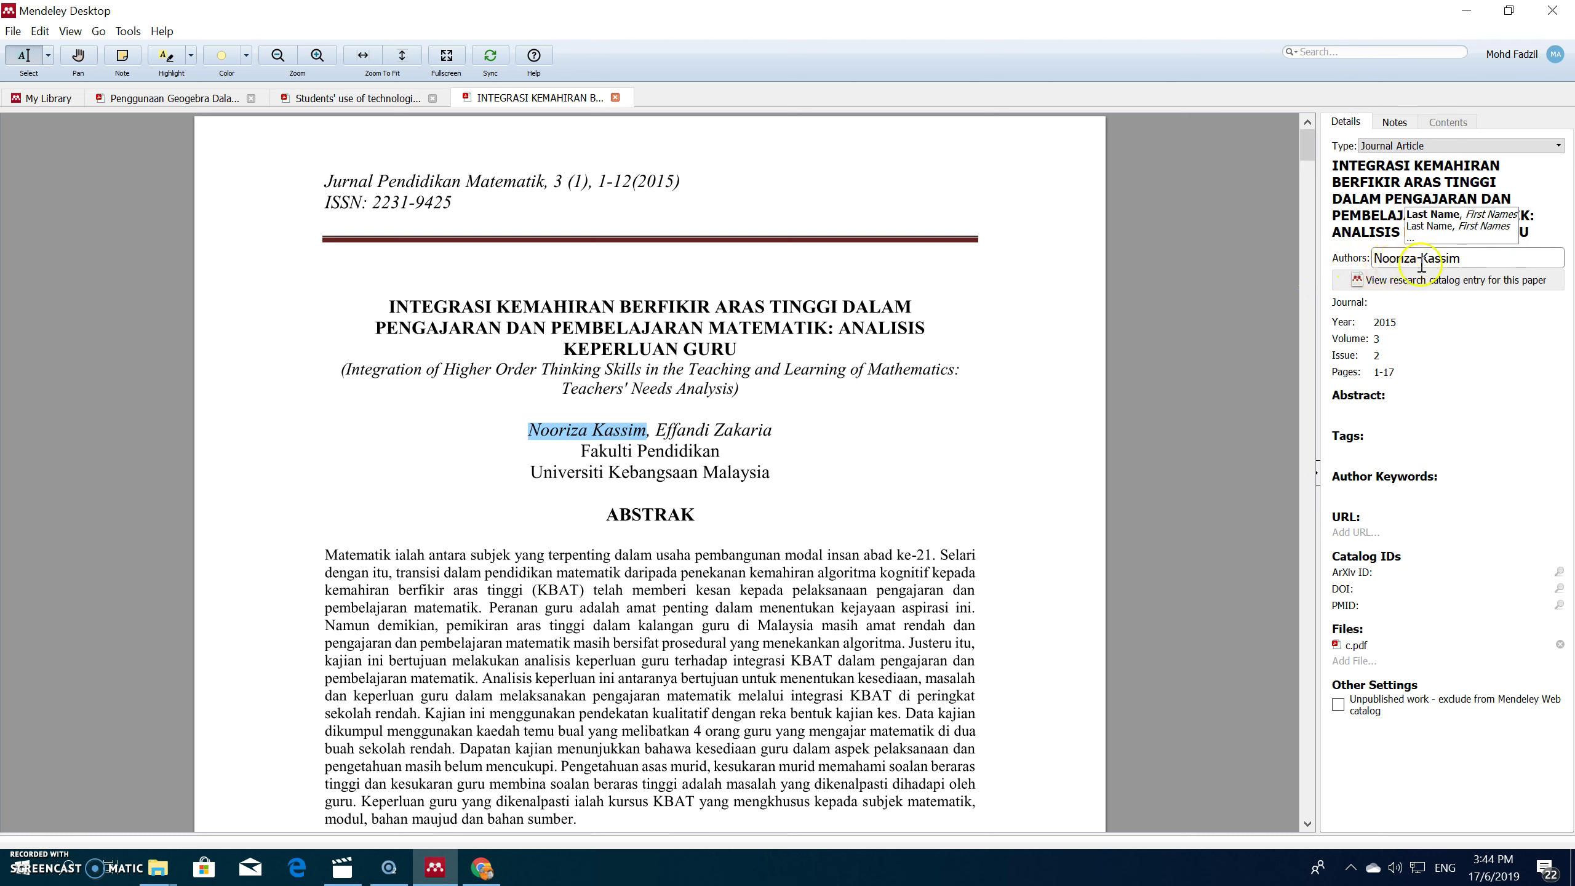
Step: Reorder the first author as 'Surname, First name' and add an empty line for another author
left_click_drag(1420, 260, 1496, 259)
right_click(1439, 255)
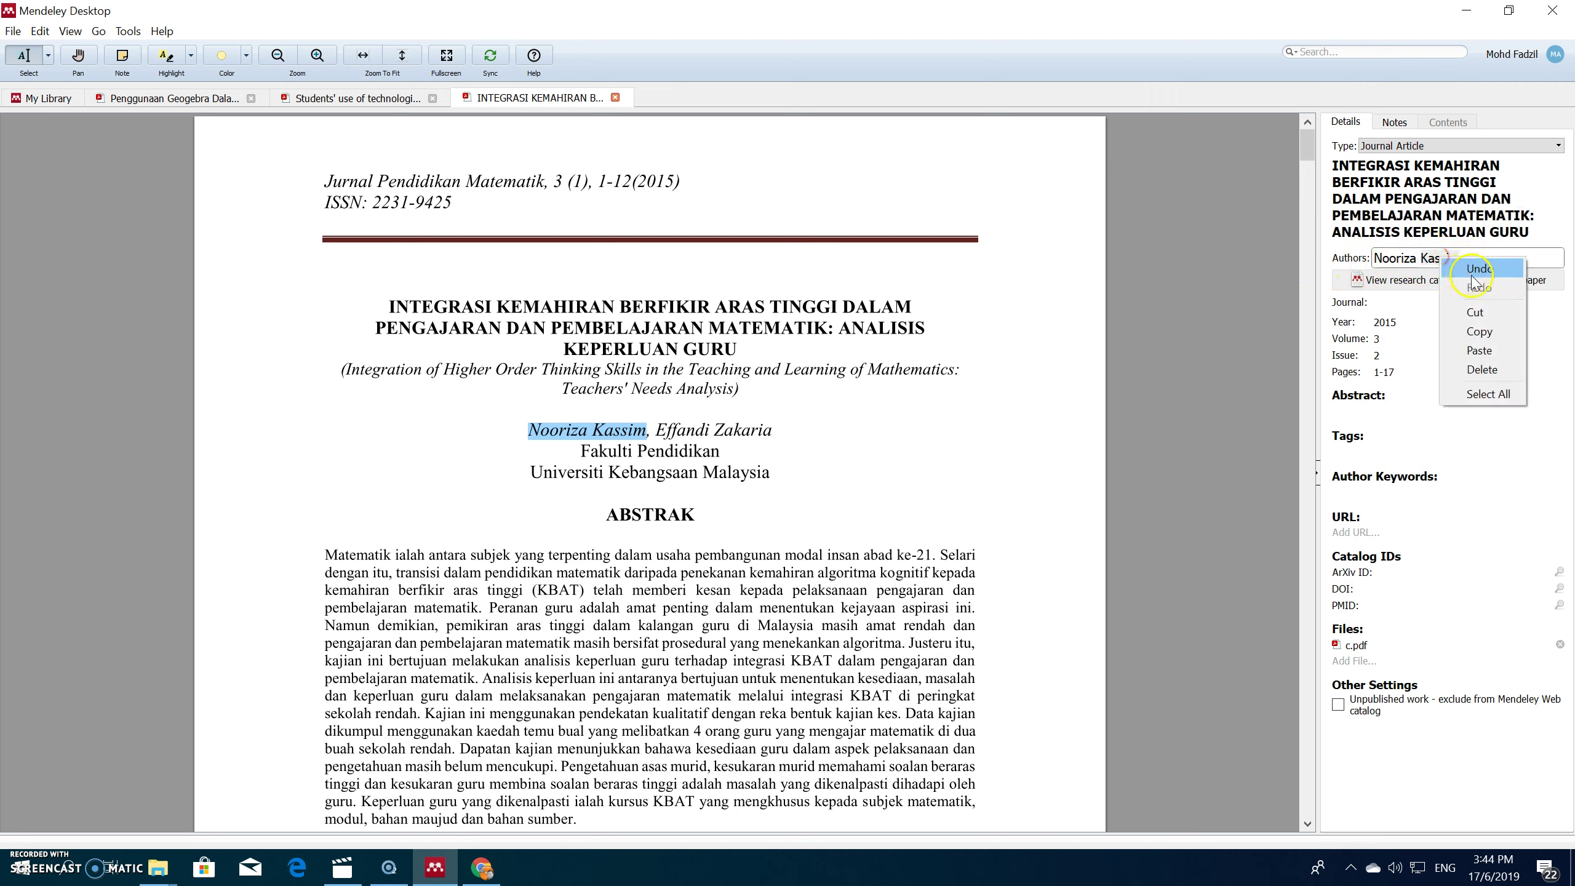
left_click(1485, 305)
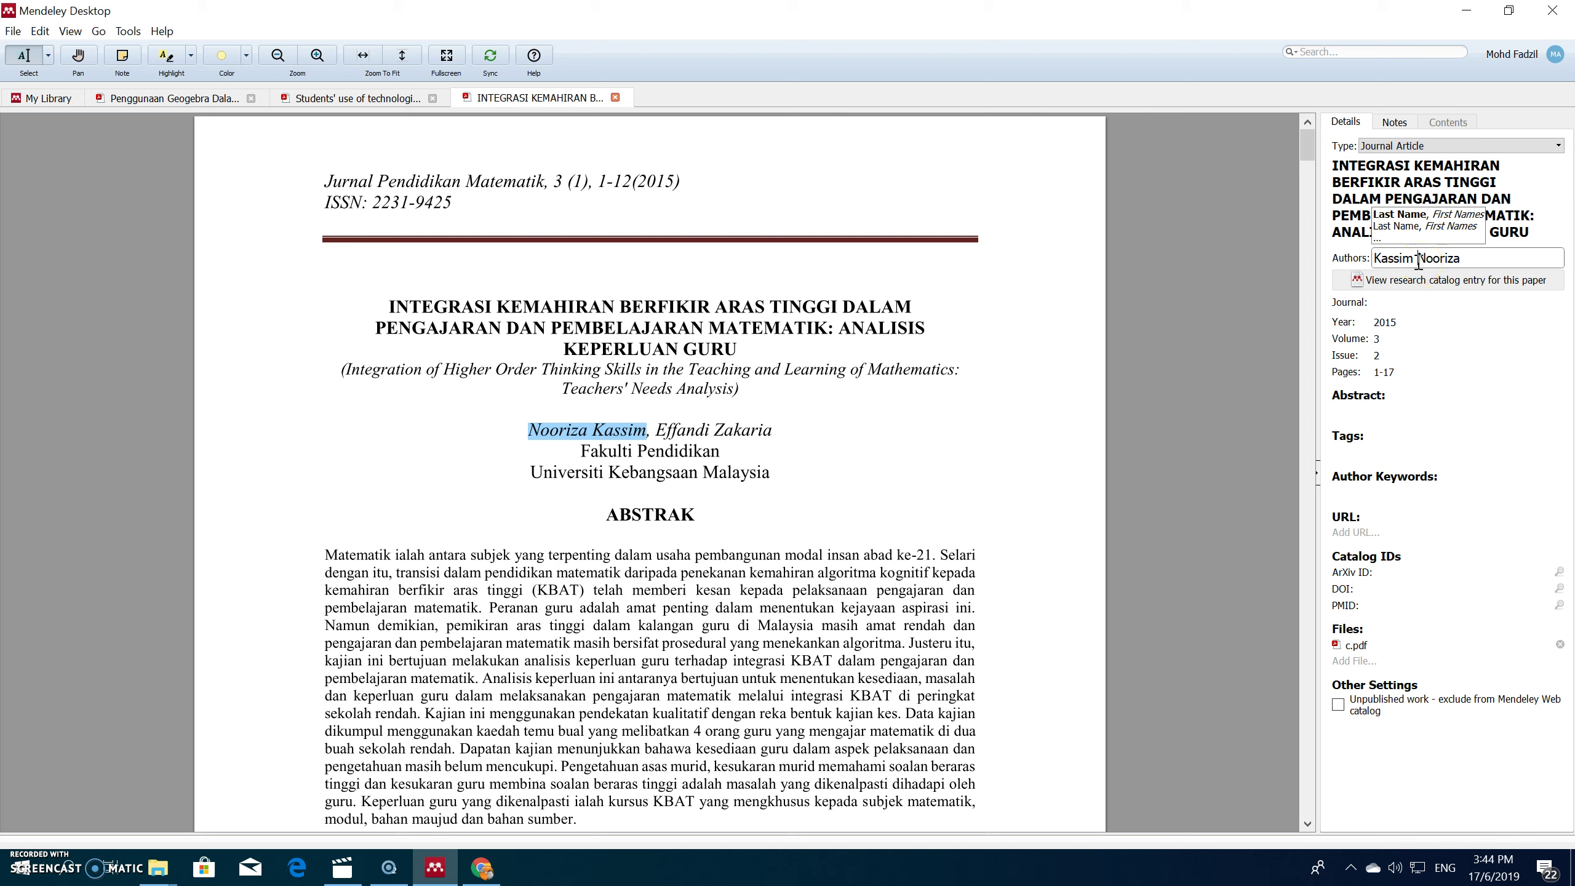
type(",")
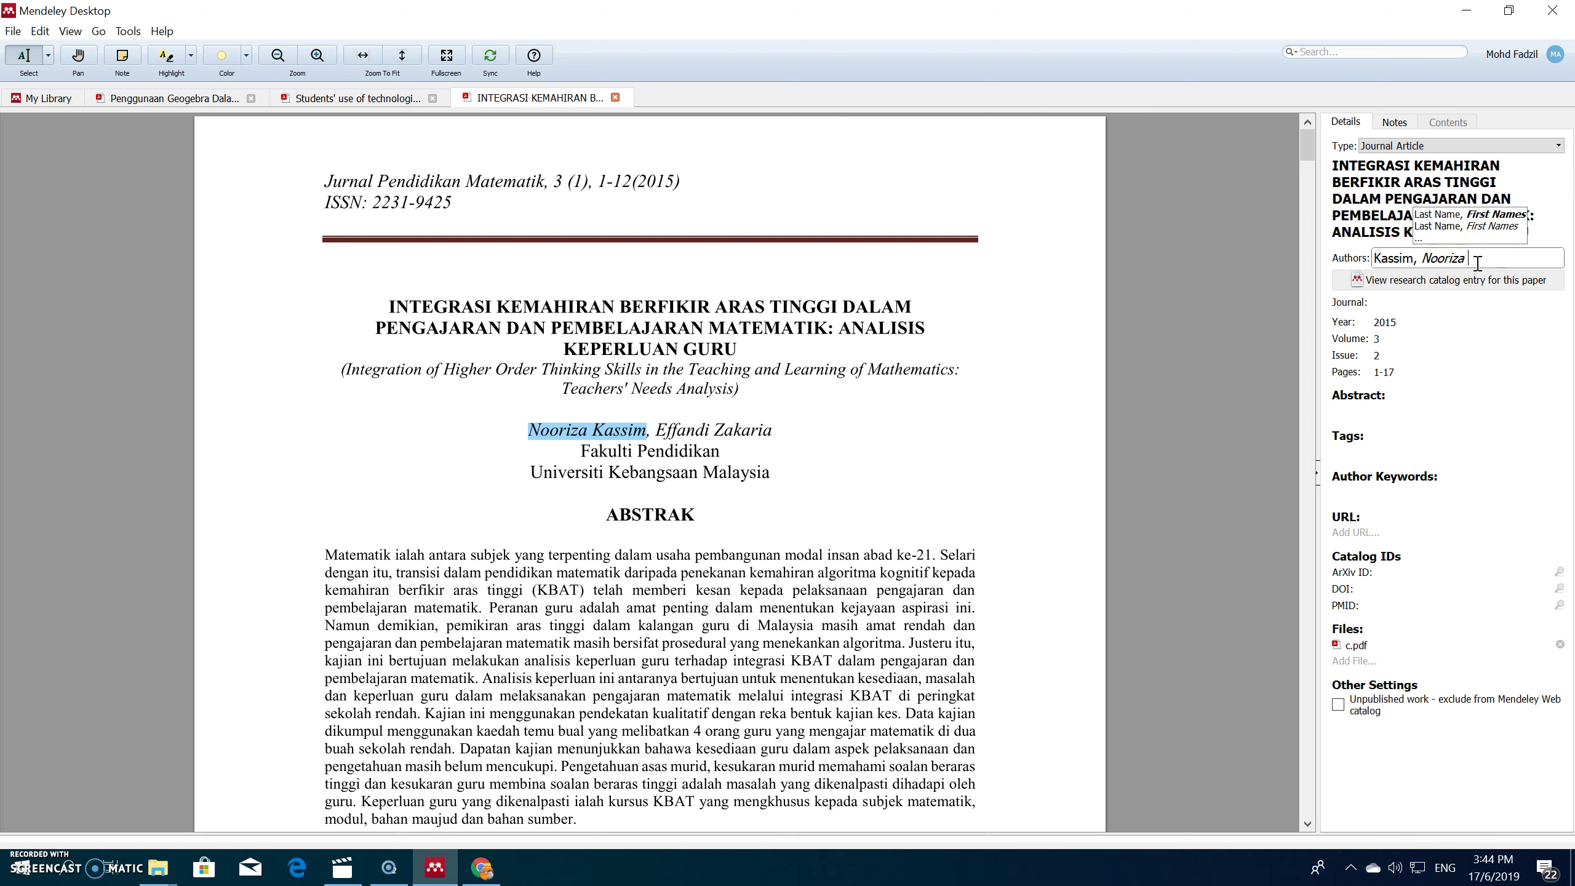
key("Return")
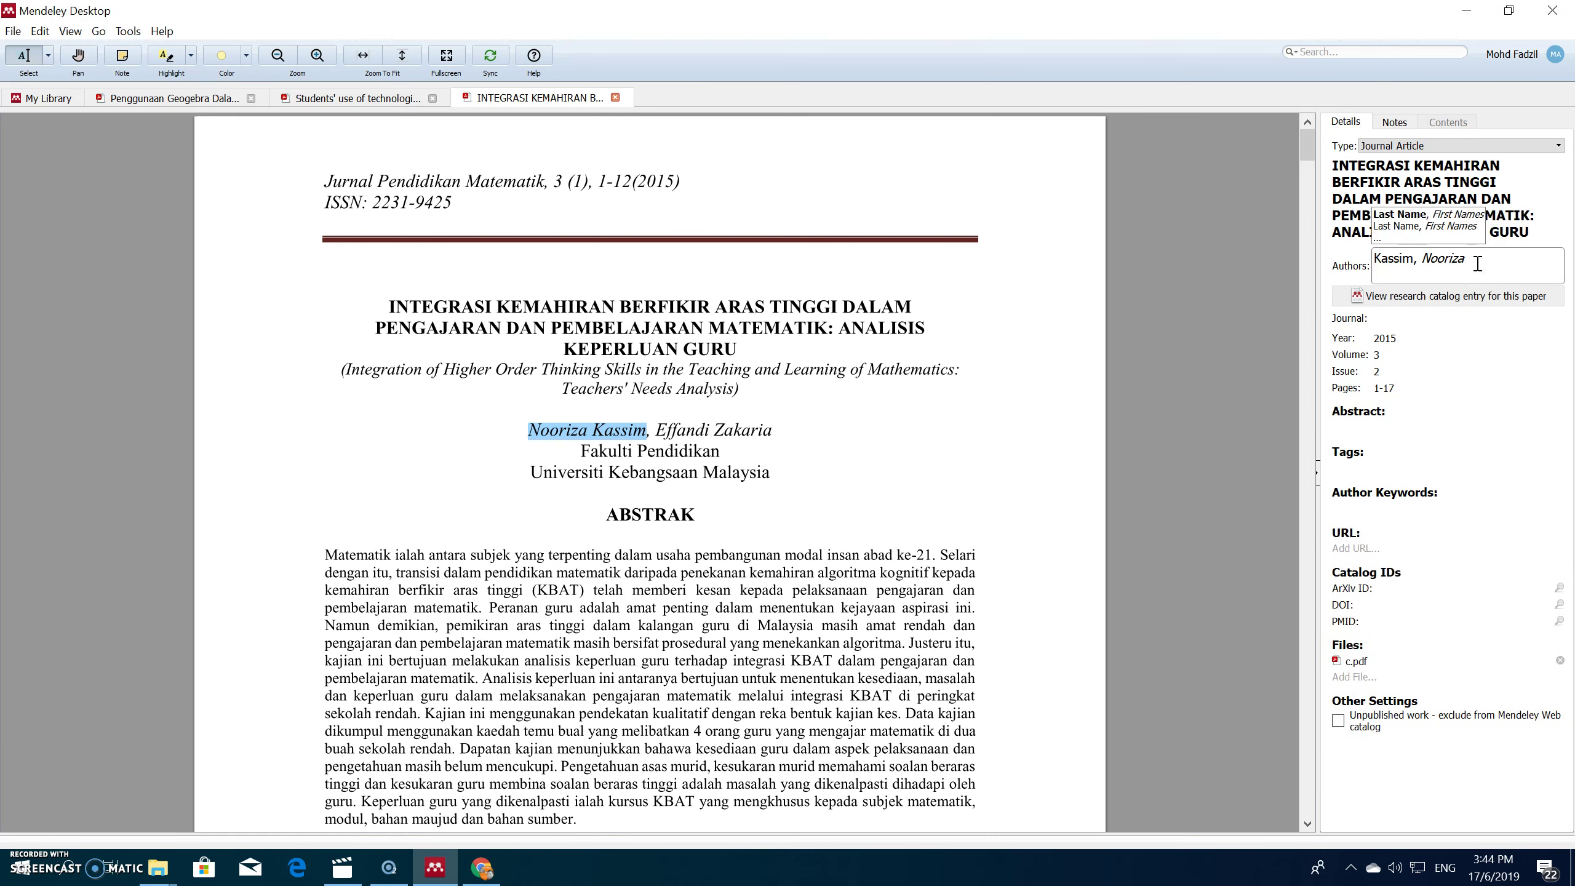
left_click(1477, 263)
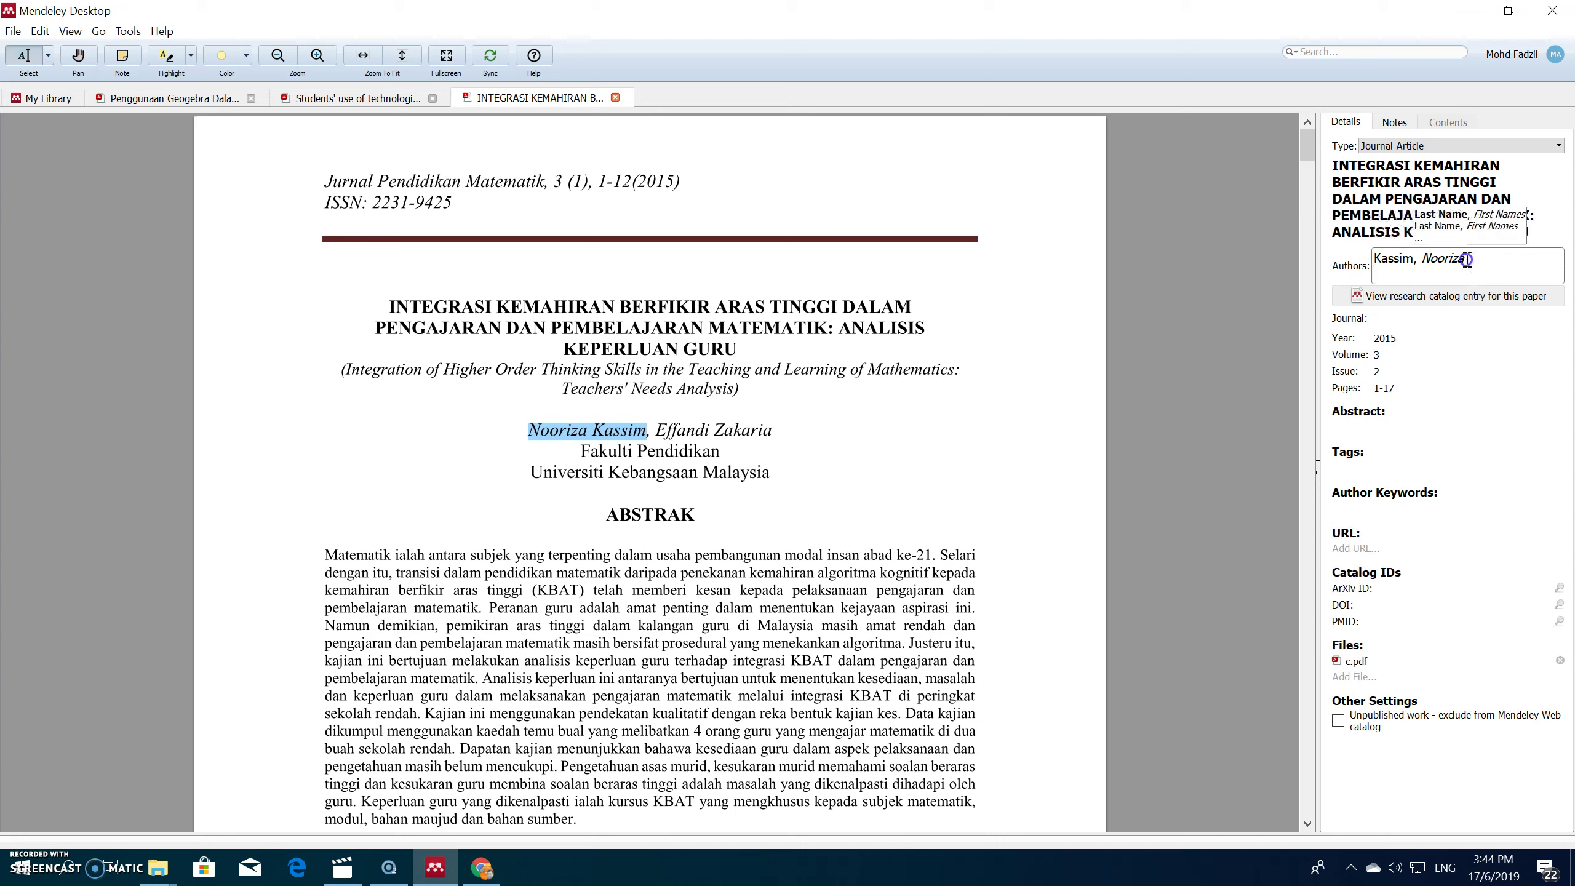
key("Return")
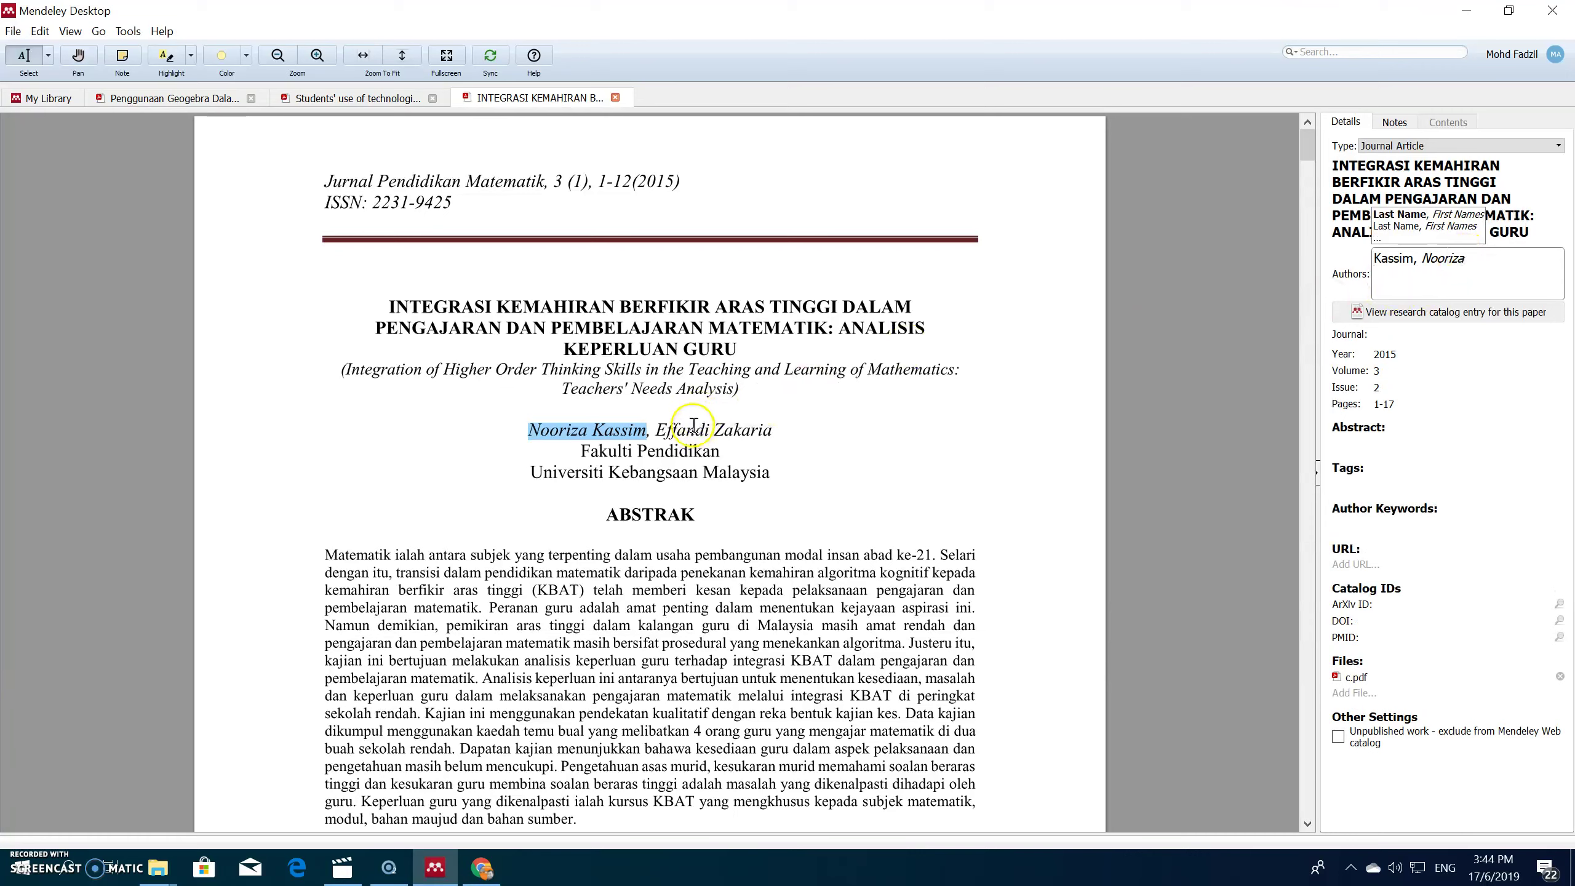
Step: Put the second author's surname from the PDF on a new line in Authors
left_click_drag(711, 431, 772, 430)
left_click(724, 429)
left_click(772, 429)
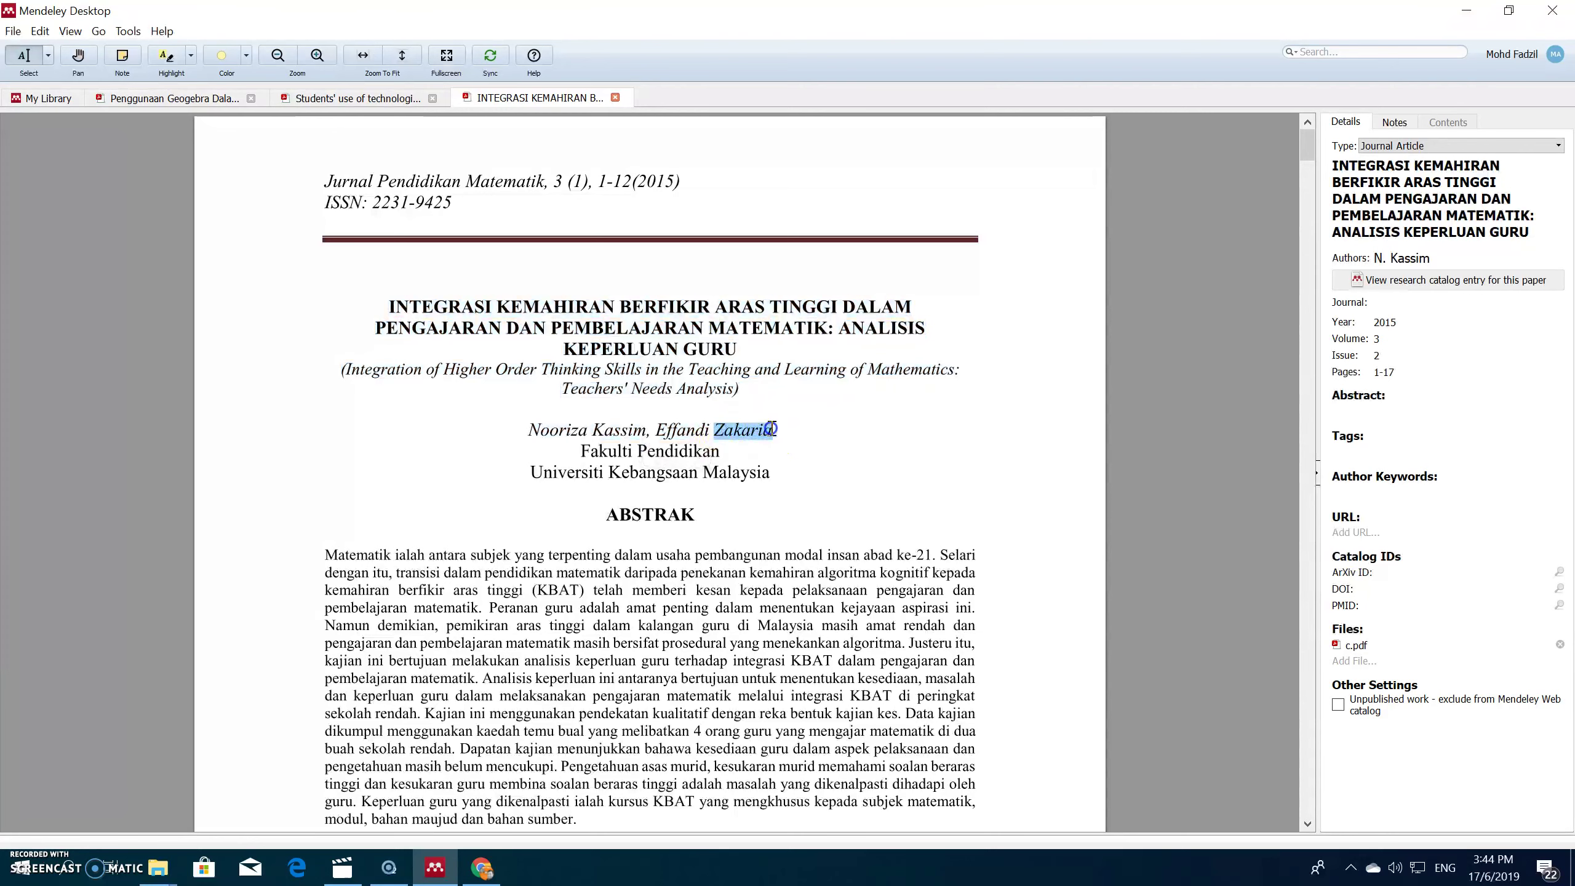
left_click(1400, 258)
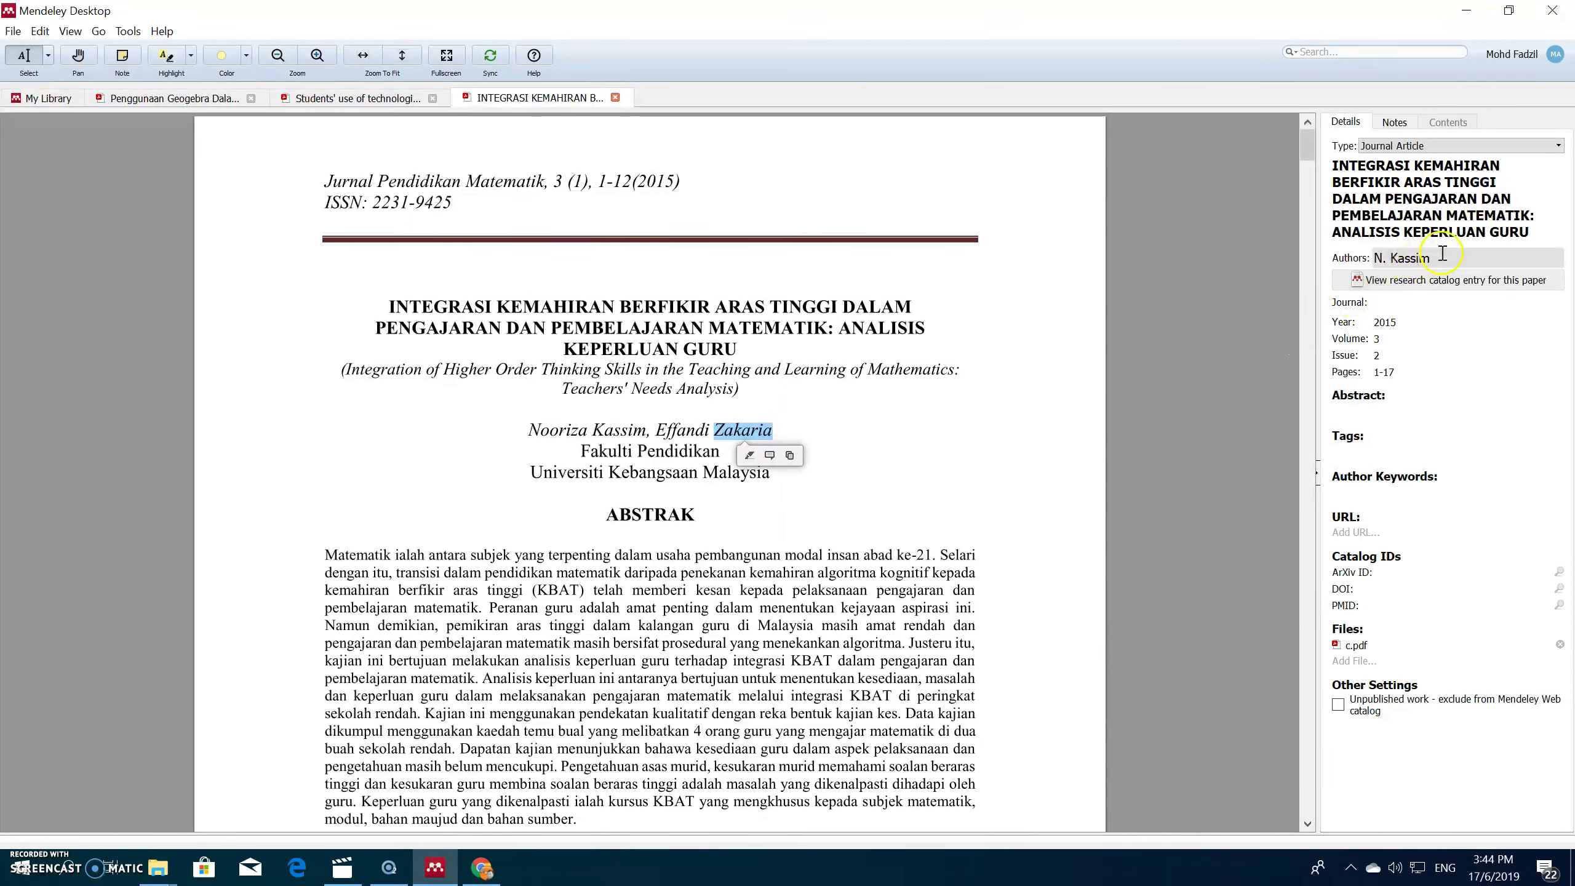
key("Return")
left_click(1392, 273)
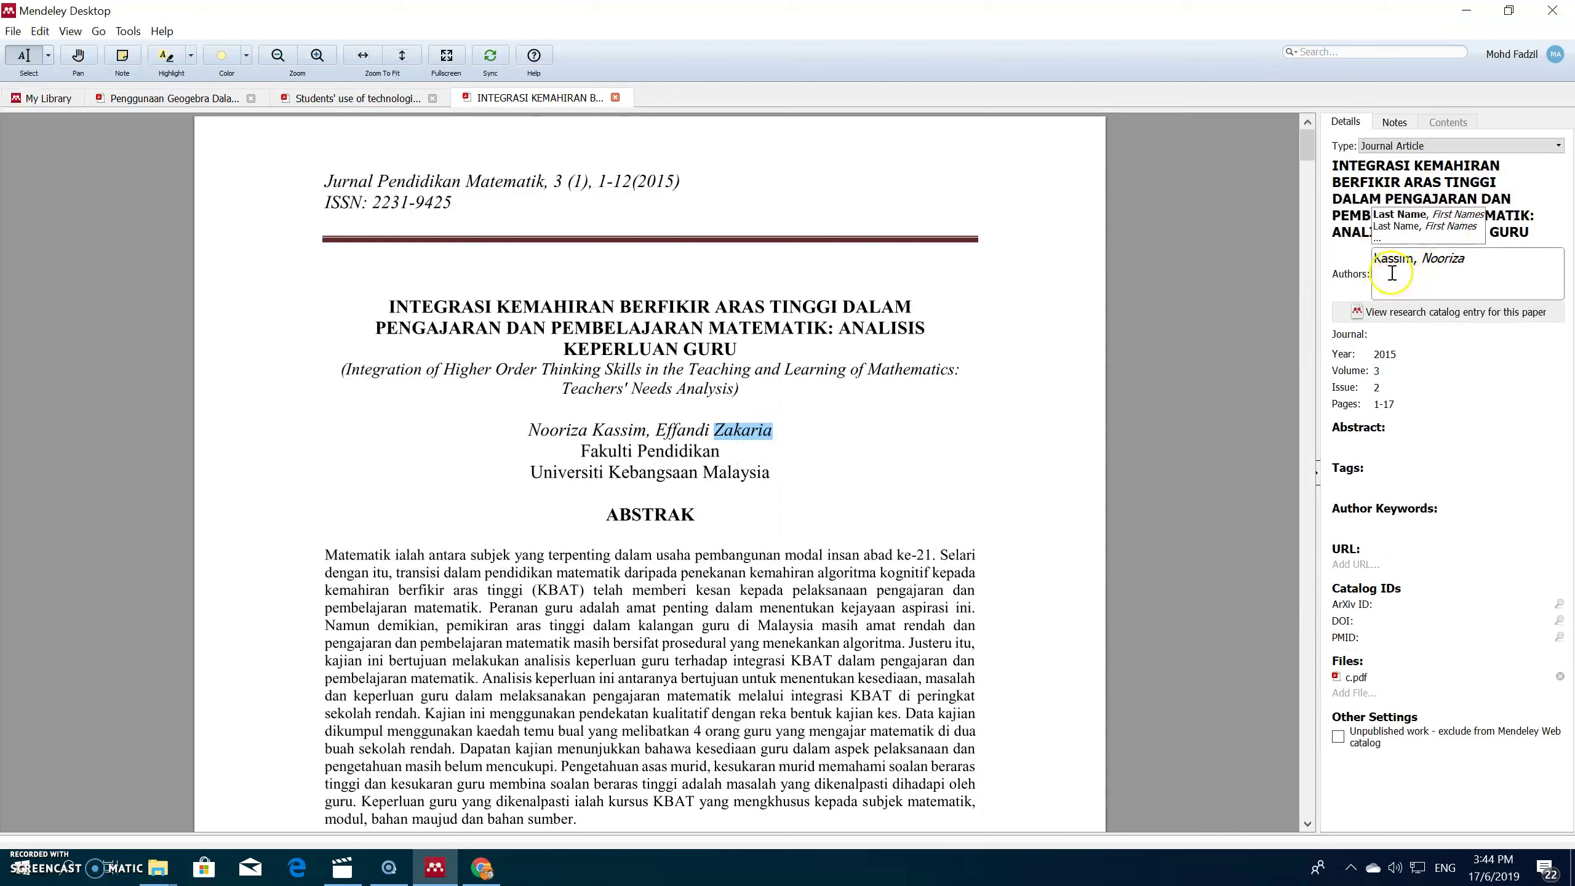
left_click(1427, 274)
left_click(702, 430)
Step: Add the second author's first name after the comma, delete the duplicated surname, and save the list
left_click_drag(701, 430, 655, 430)
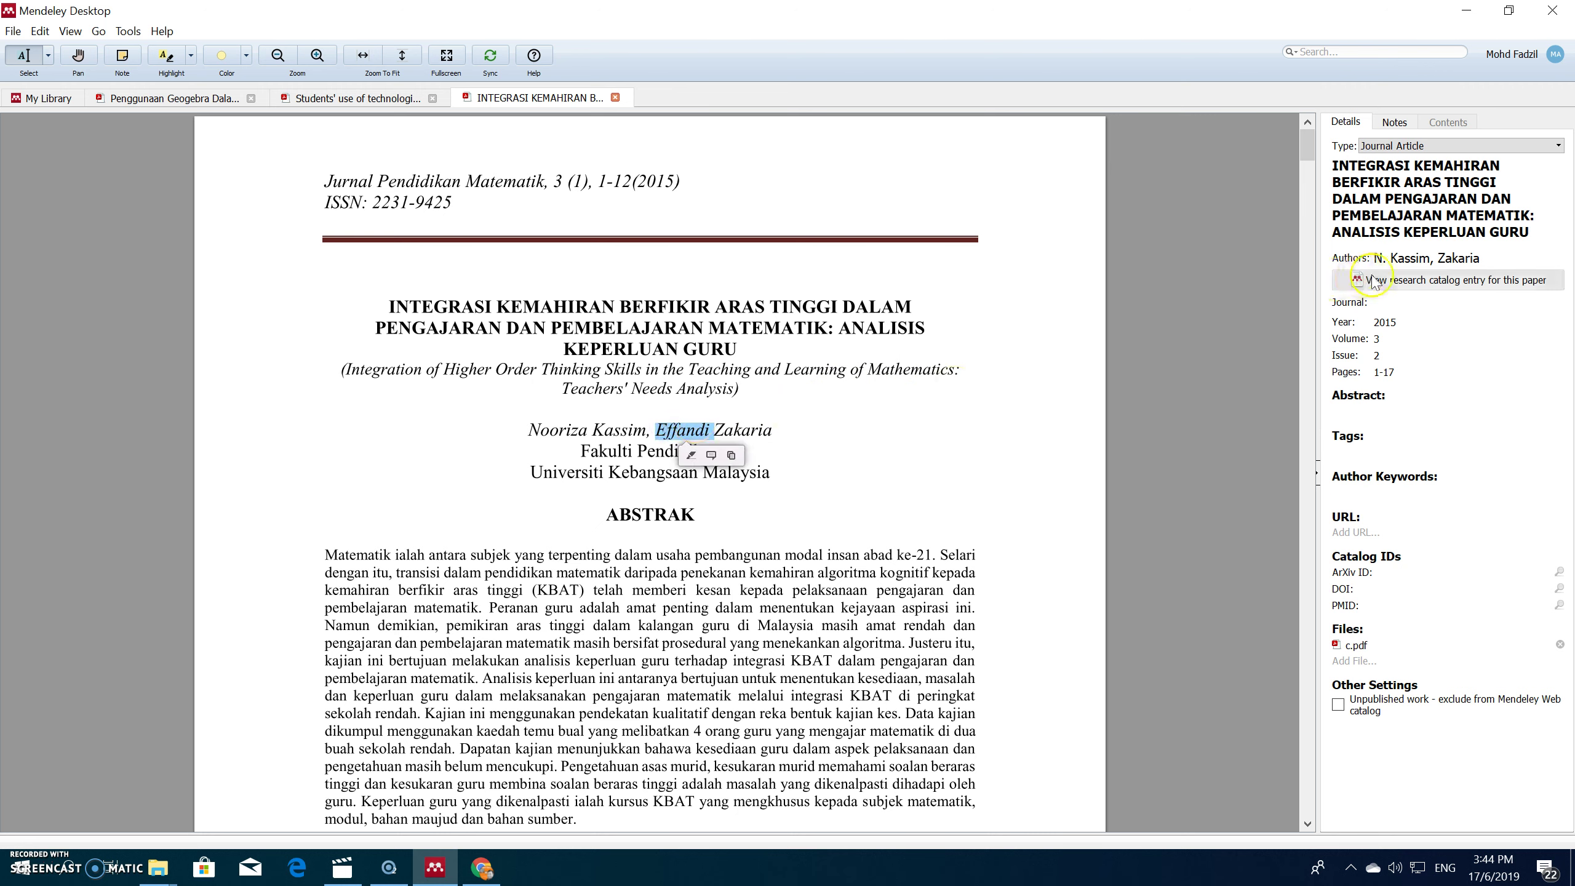
left_click(1477, 255)
left_click(1425, 276)
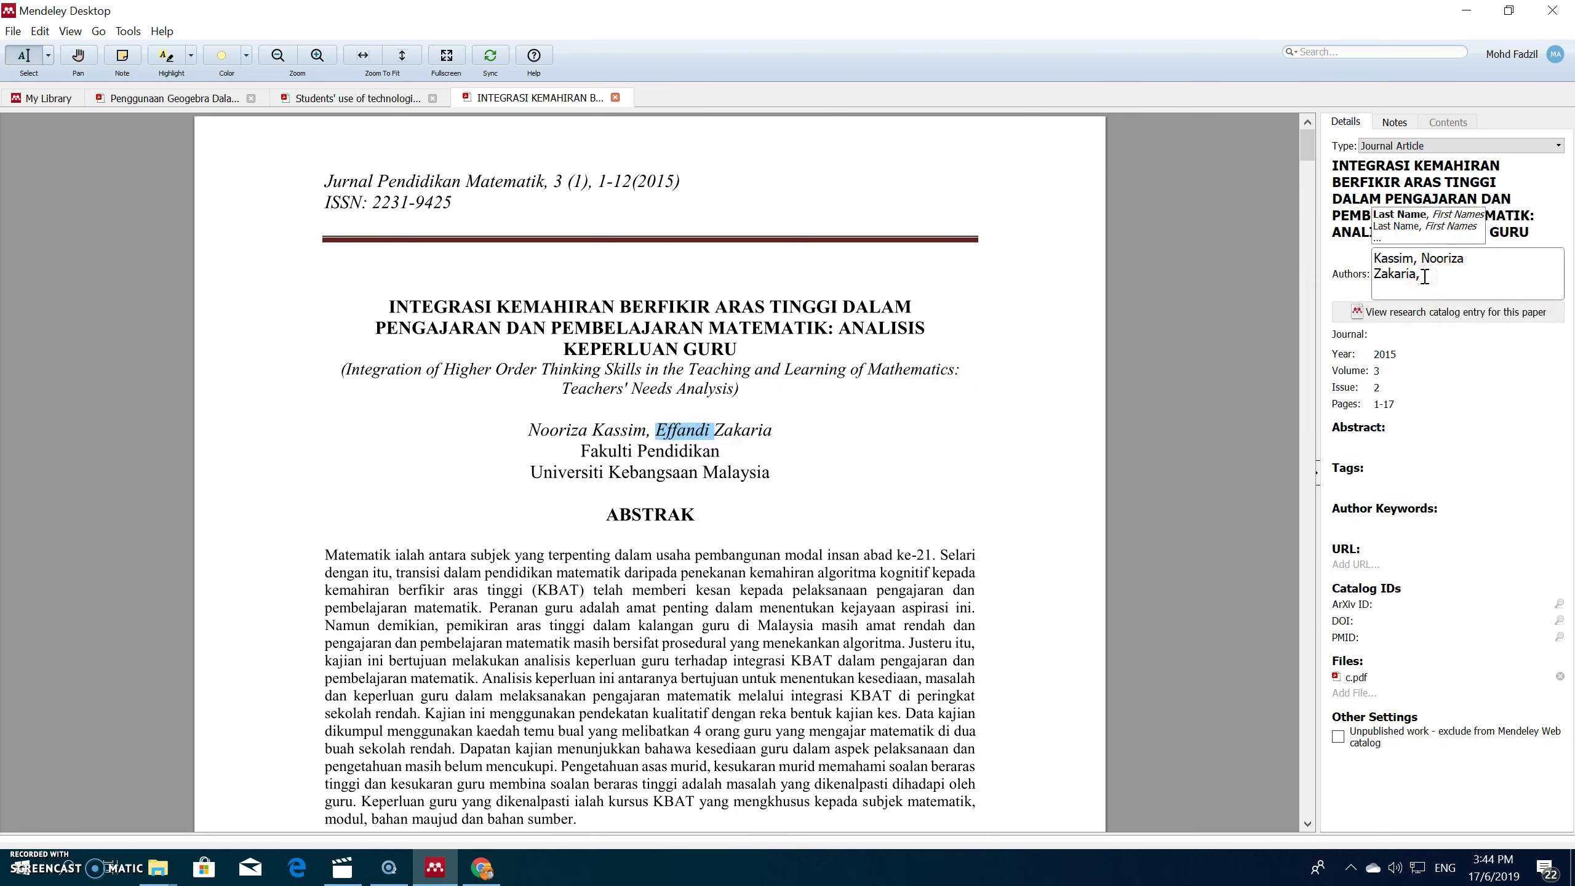
key("ctrl+v")
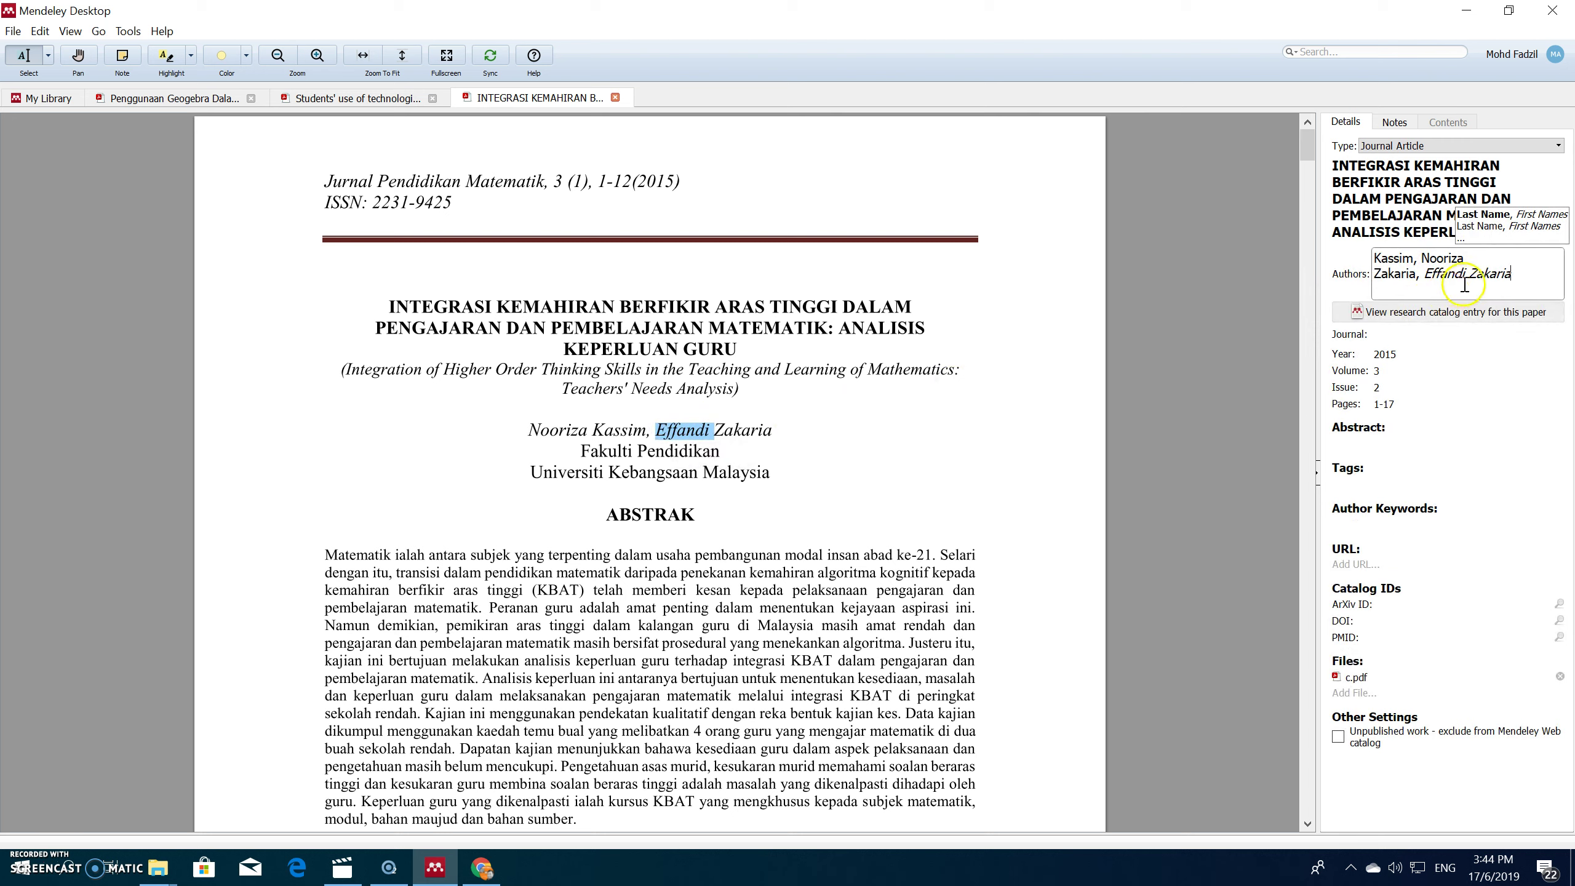
left_click_drag(1470, 274, 1515, 273)
key("BackSpace")
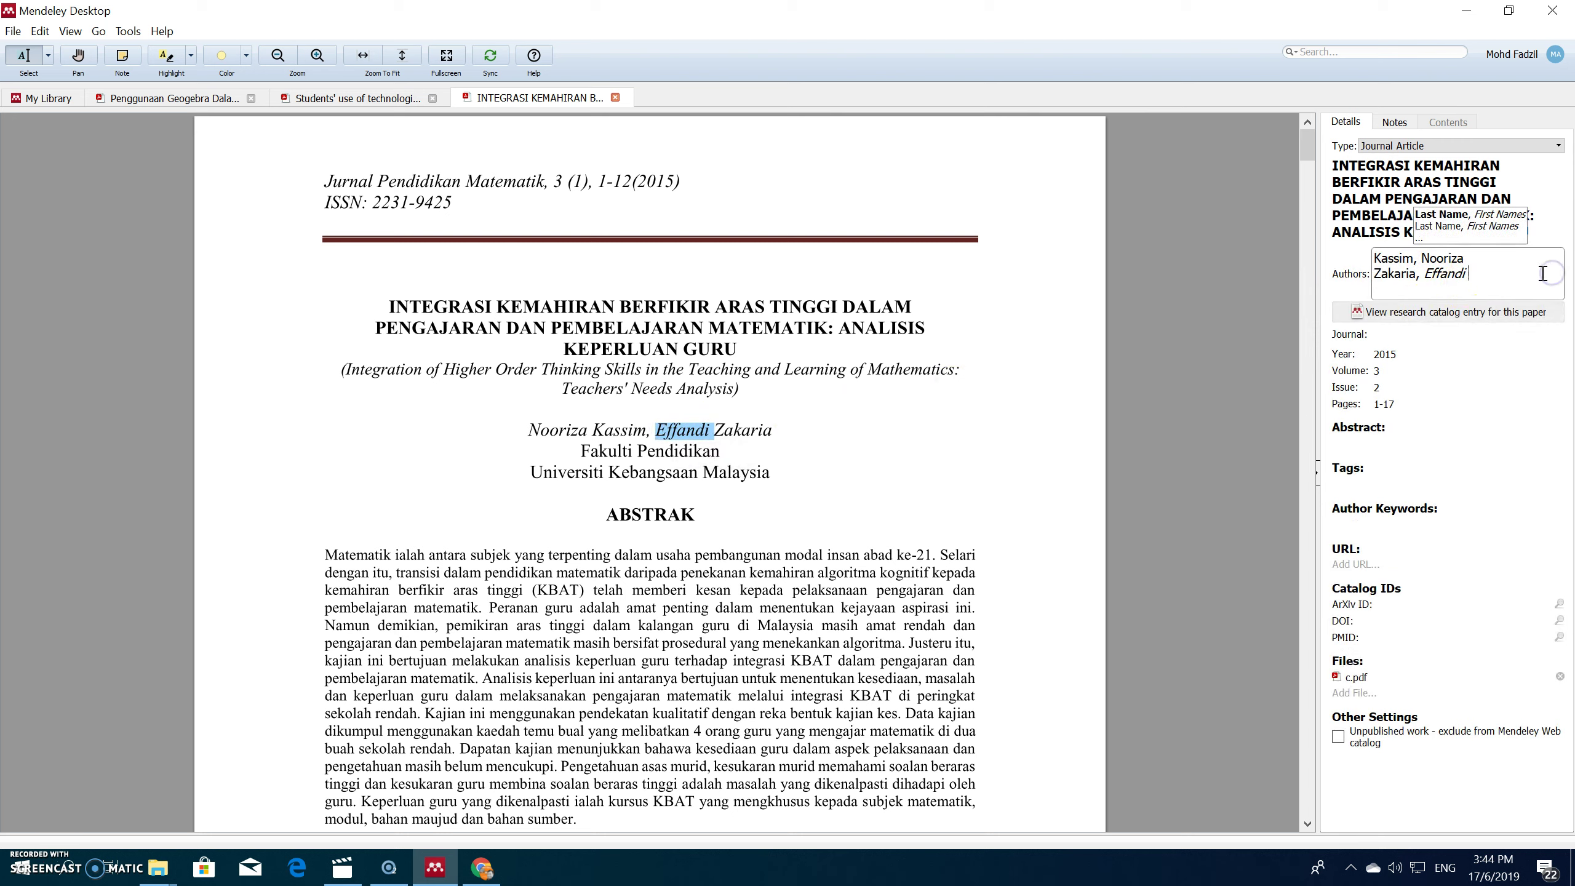
left_click(1427, 278)
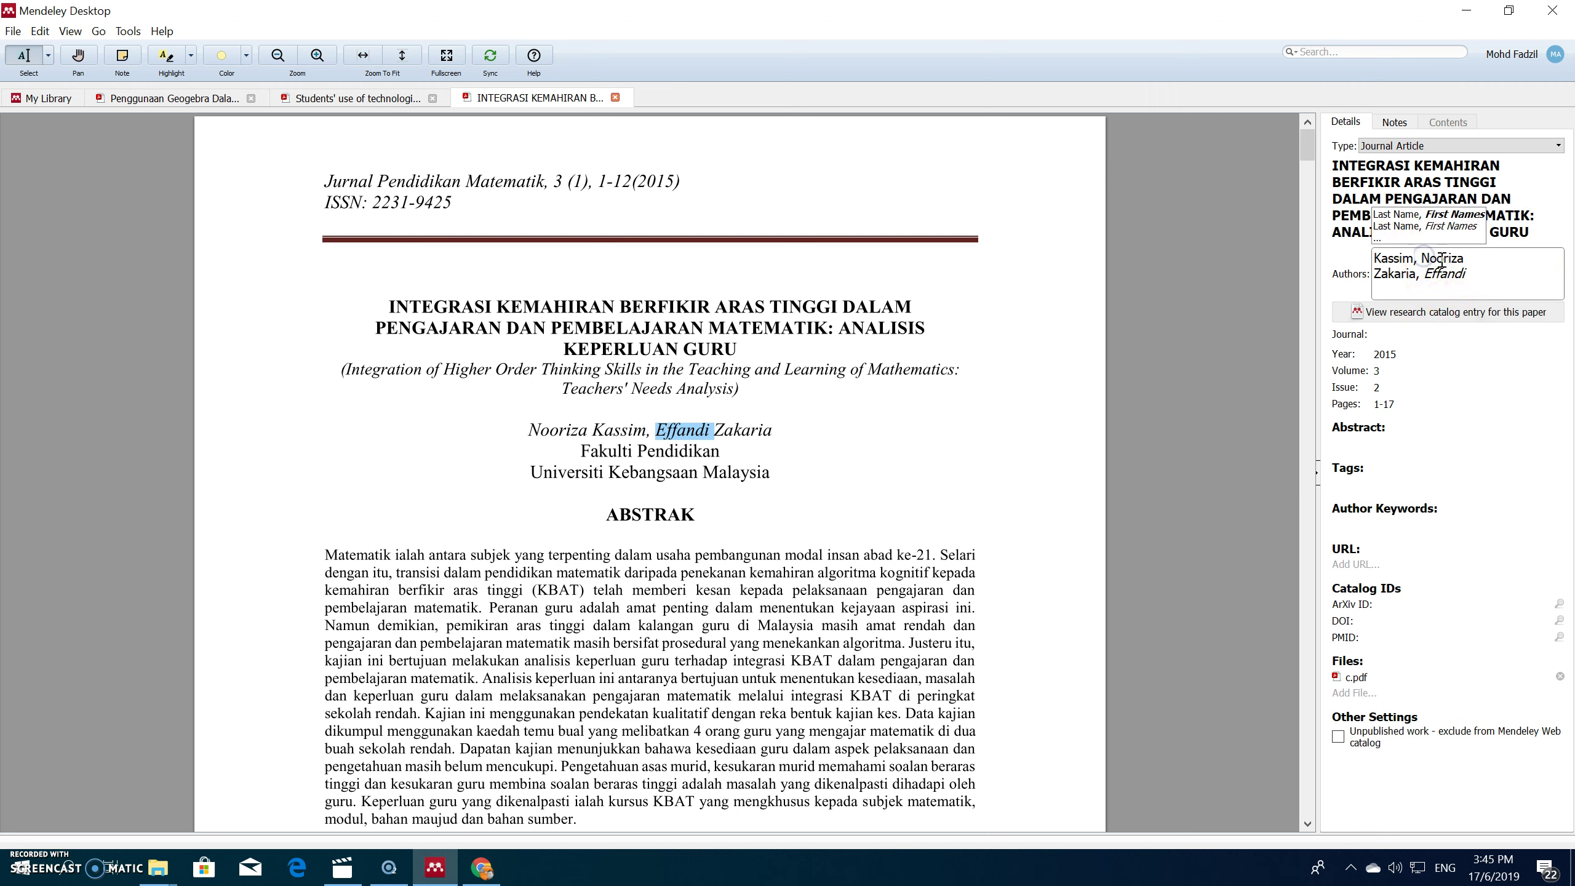
left_click(1497, 386)
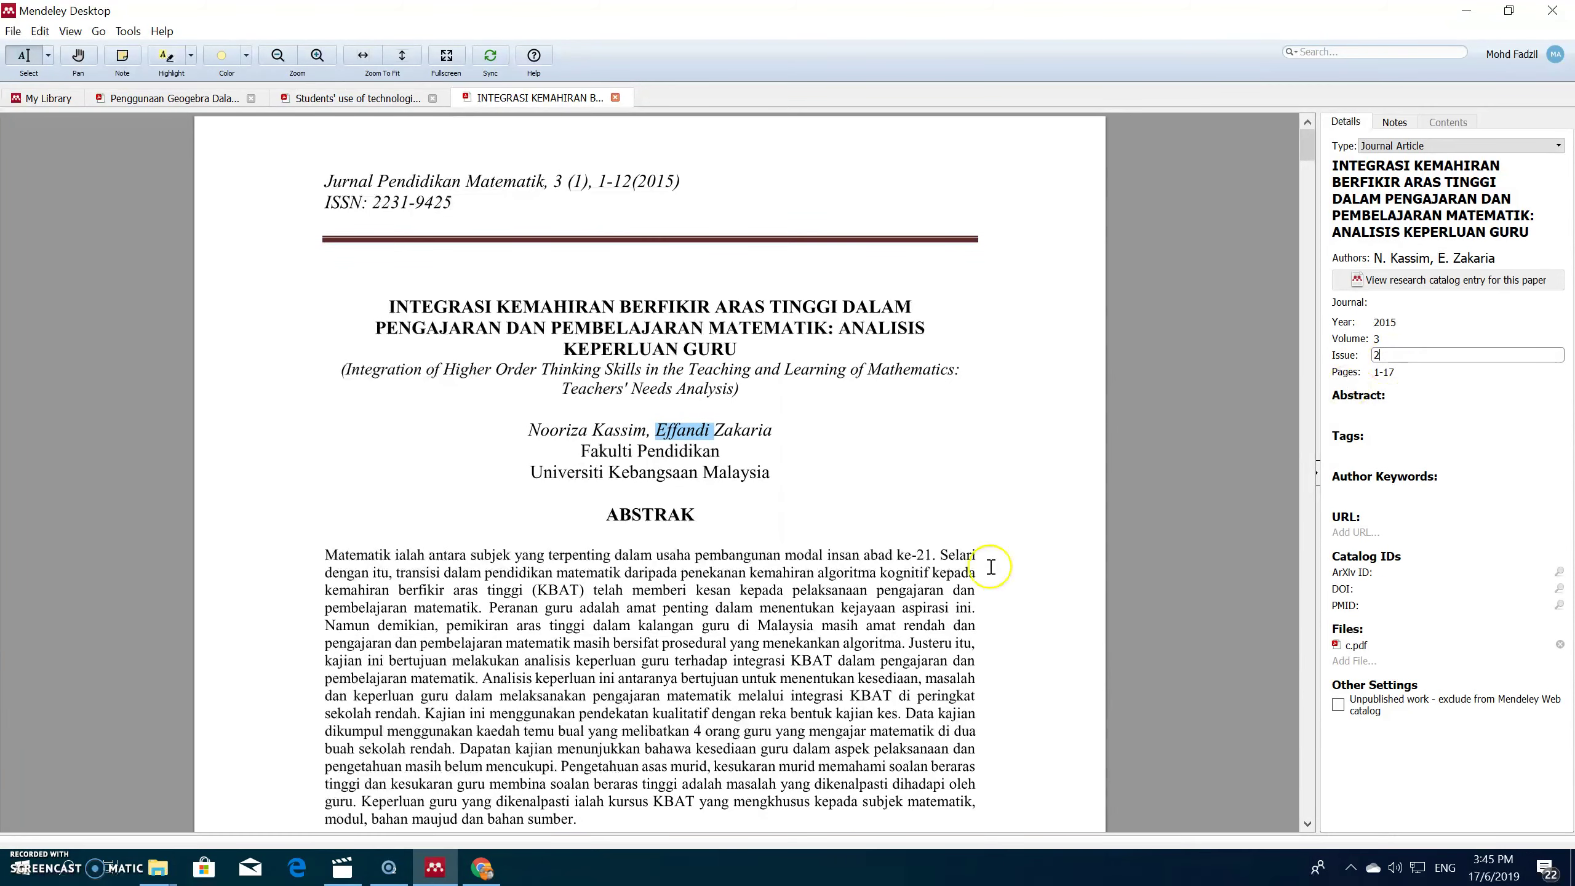
Step: Correct the c.pdf entry's page range to 1-12
left_click(1293, 173)
left_click_drag(1304, 173, 1306, 128)
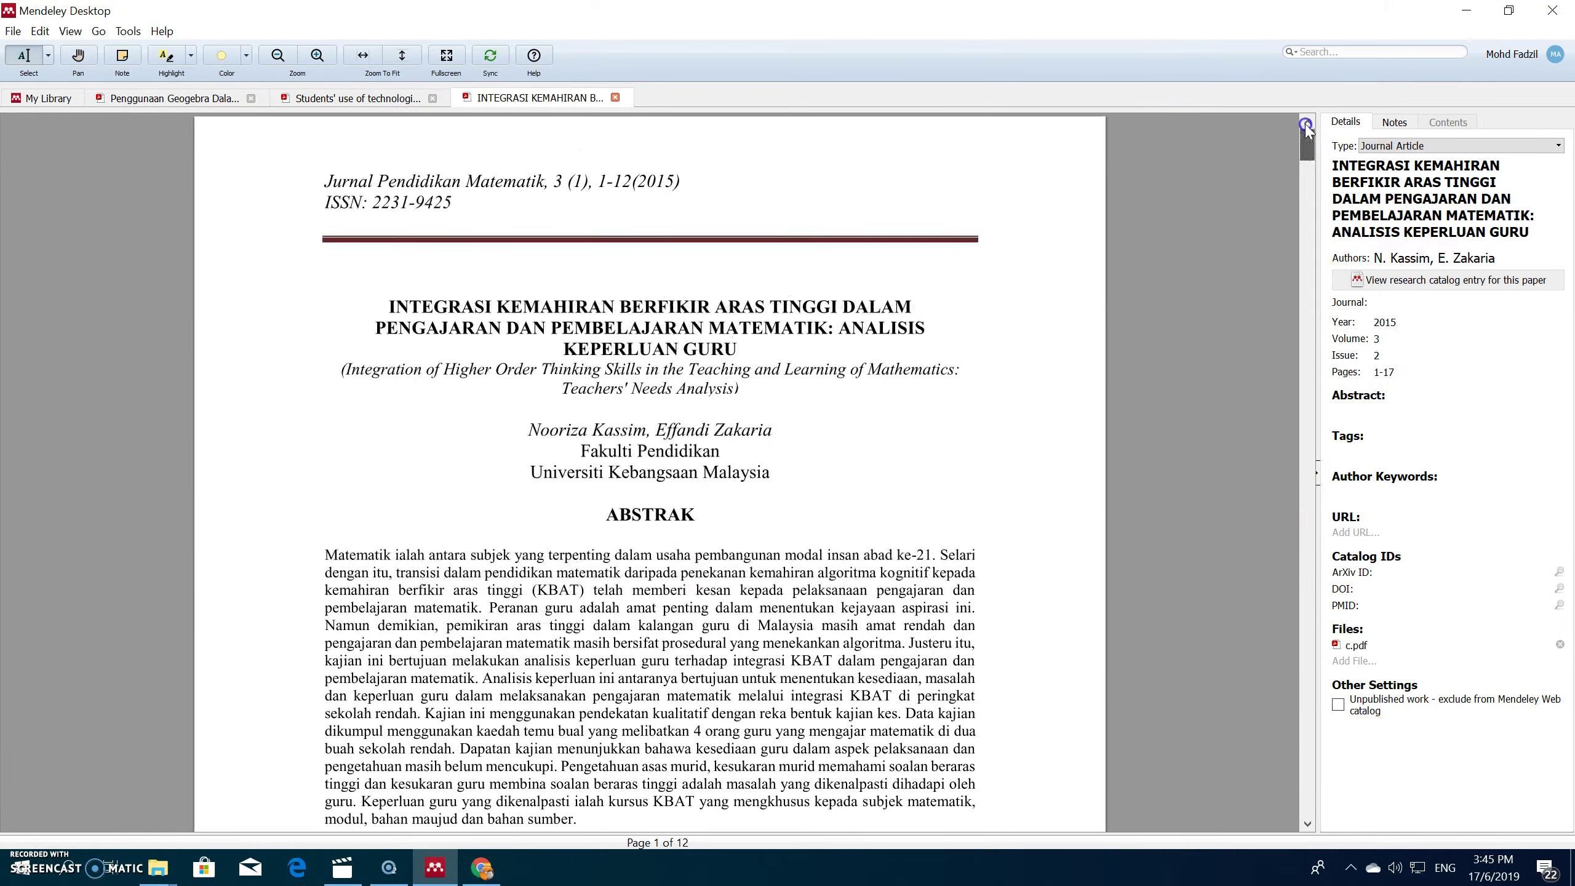
left_click(1417, 373)
key("BackSpace")
type("2")
left_click(1470, 434)
Step: Set the issue number to 1 and return to the 01-Geometri document list
left_click(1398, 350)
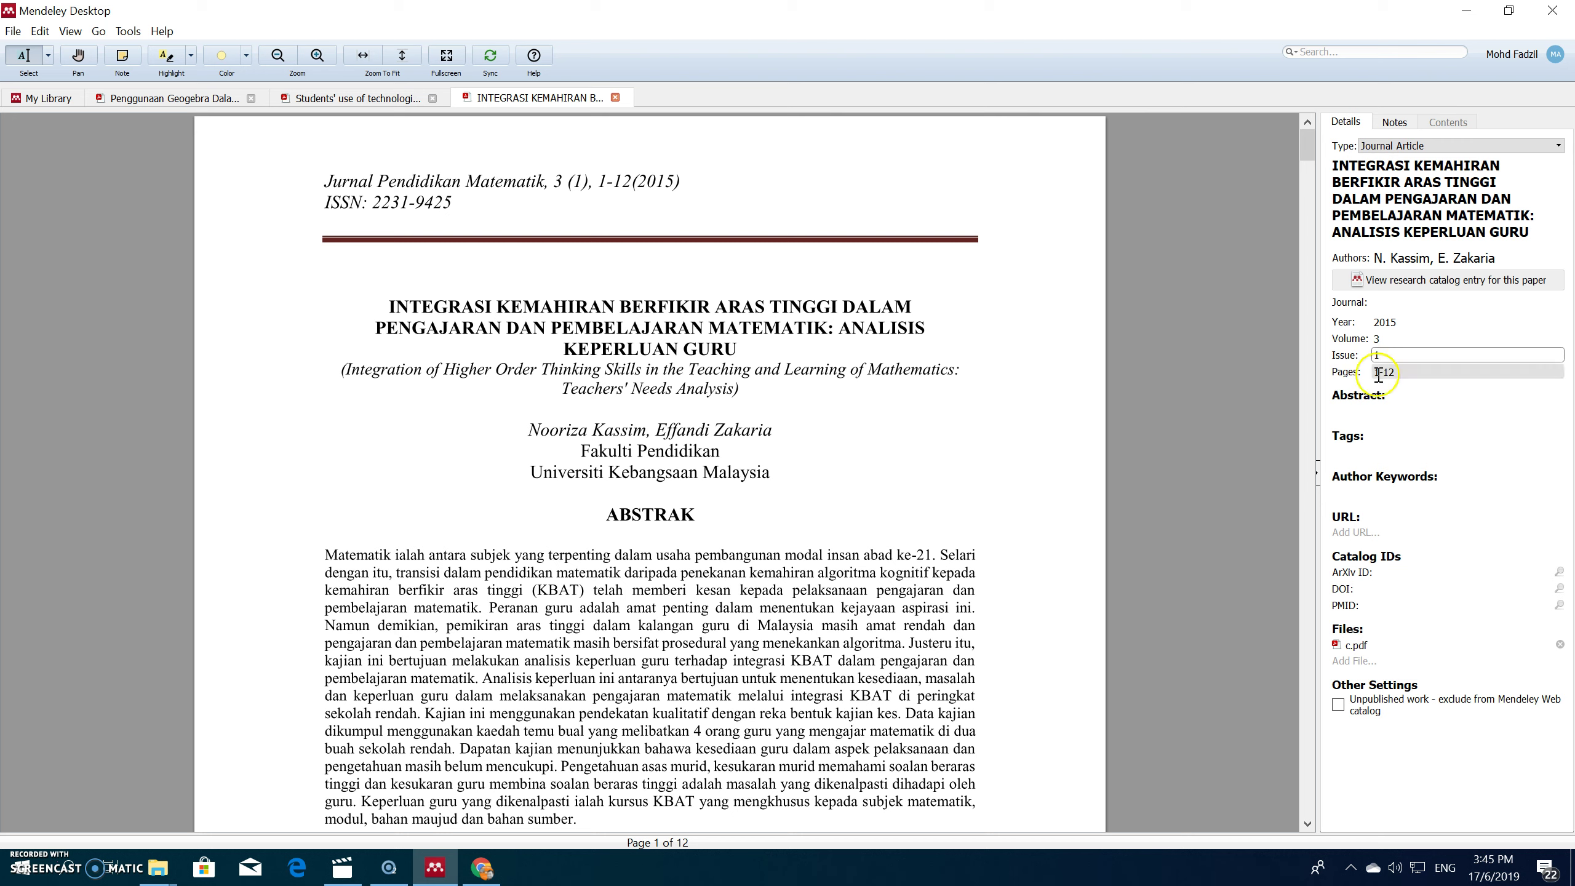
left_click(1349, 411)
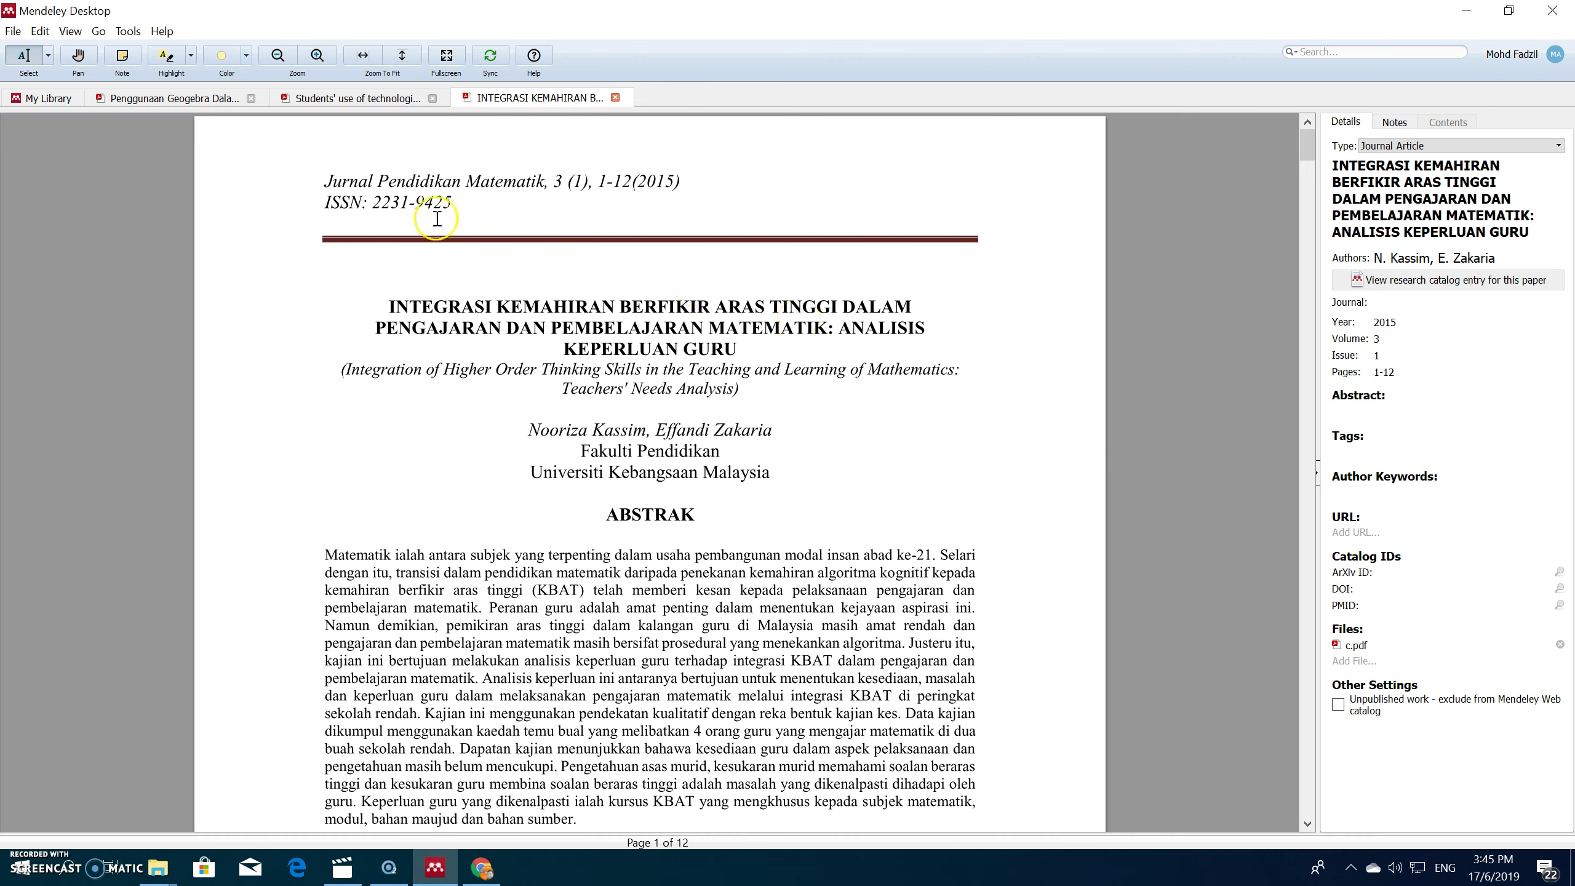
left_click(224, 101)
left_click(316, 102)
left_click(59, 99)
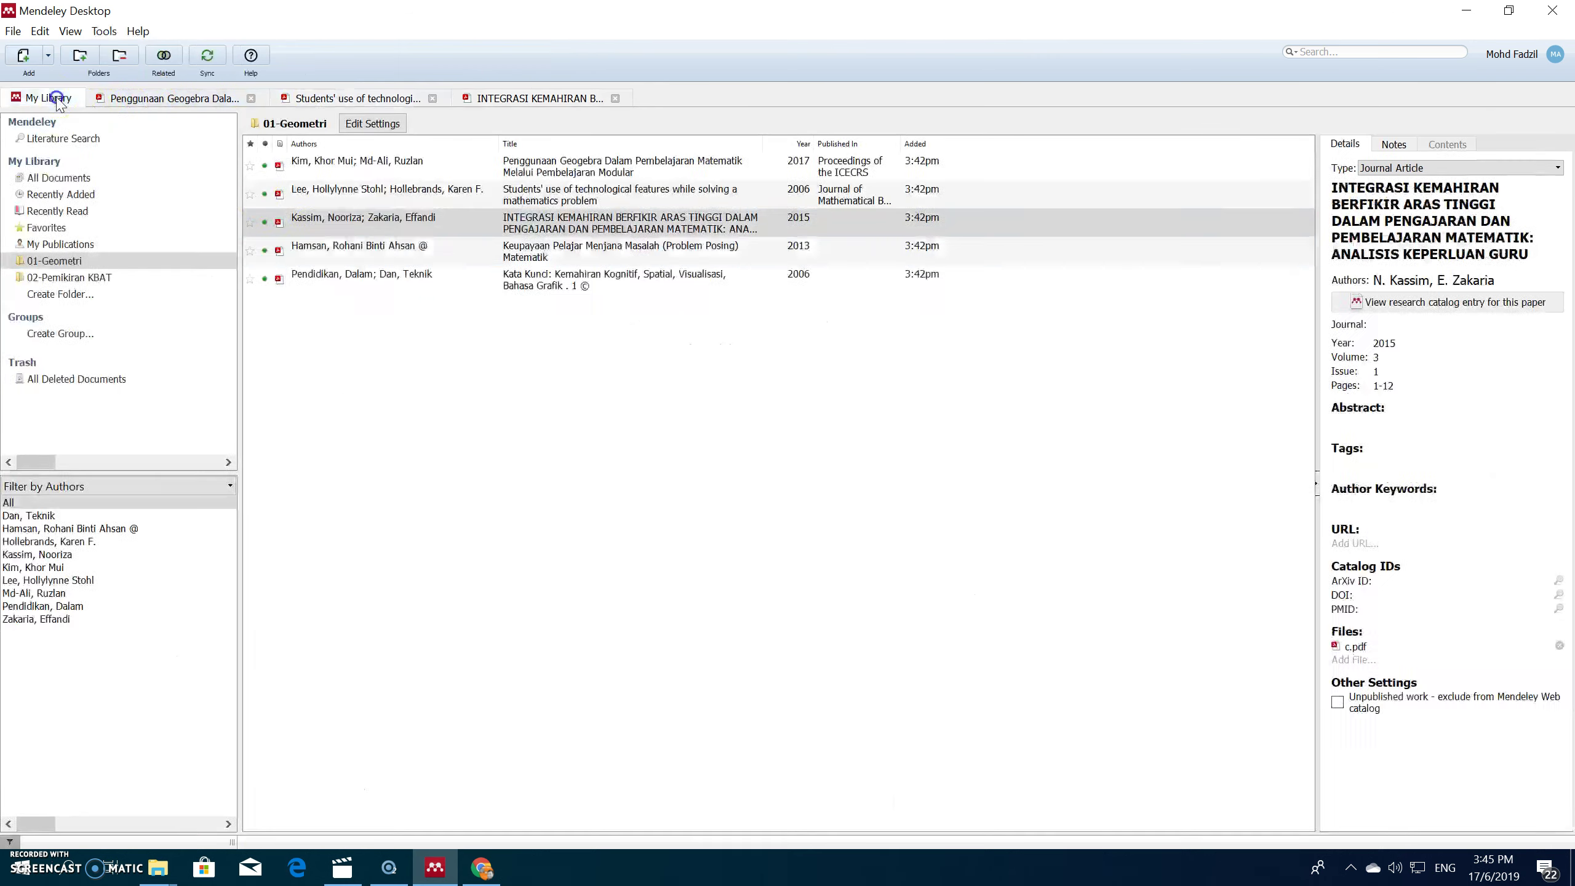
Step: Delete '(Problem Posing)' from the d.pdf title, leaving 'Keupayaan Pelajar Menjana Masalah Matematik', and go back to My Library
double_click(573, 251)
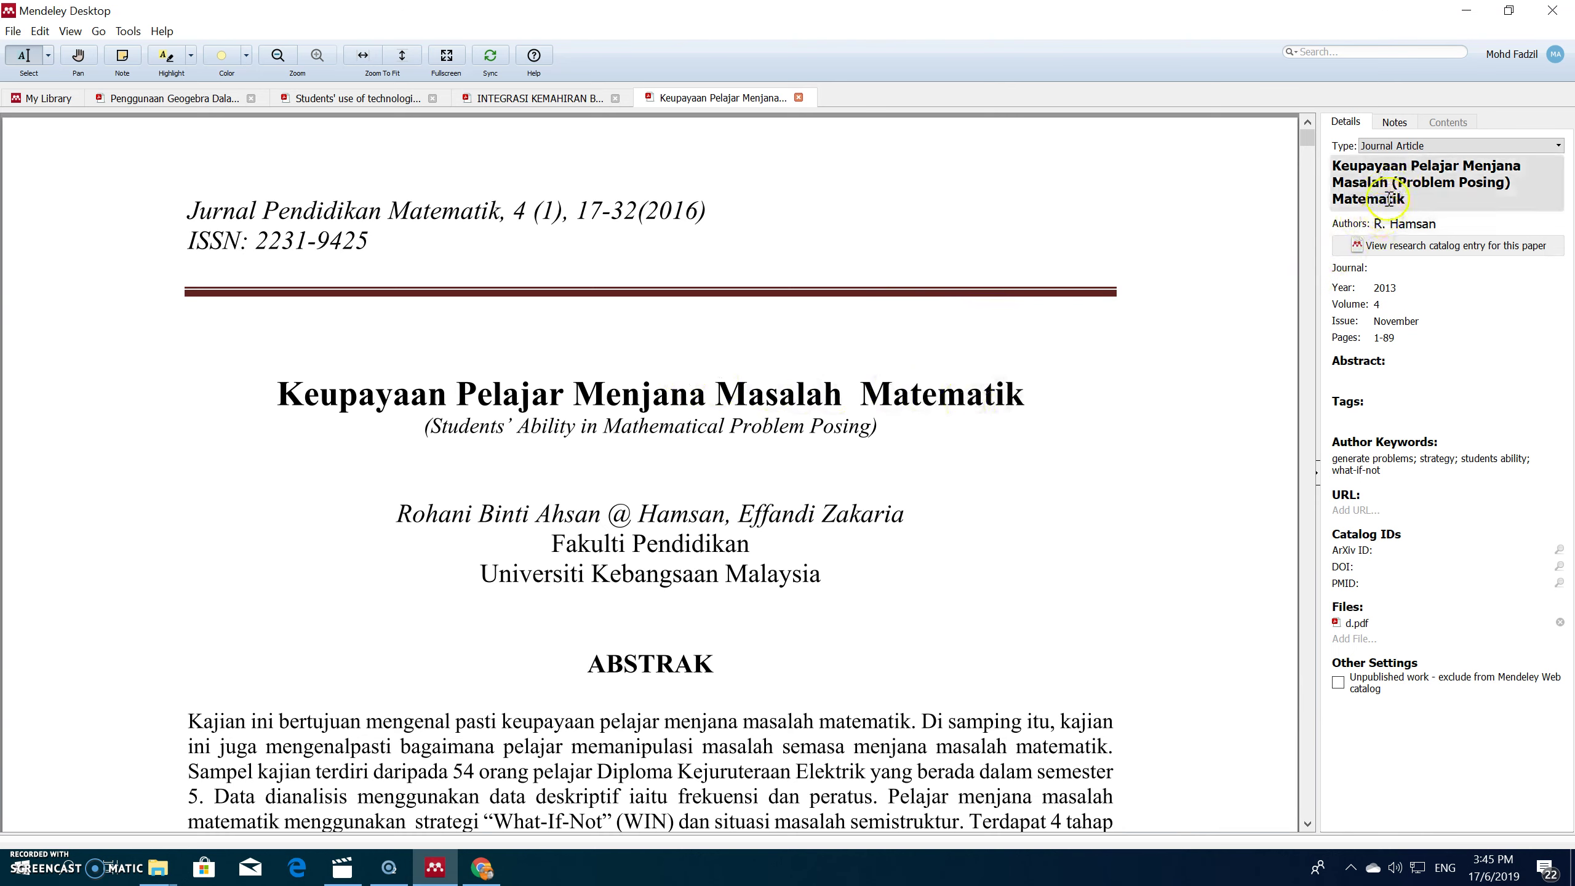
left_click_drag(1393, 180, 1538, 180)
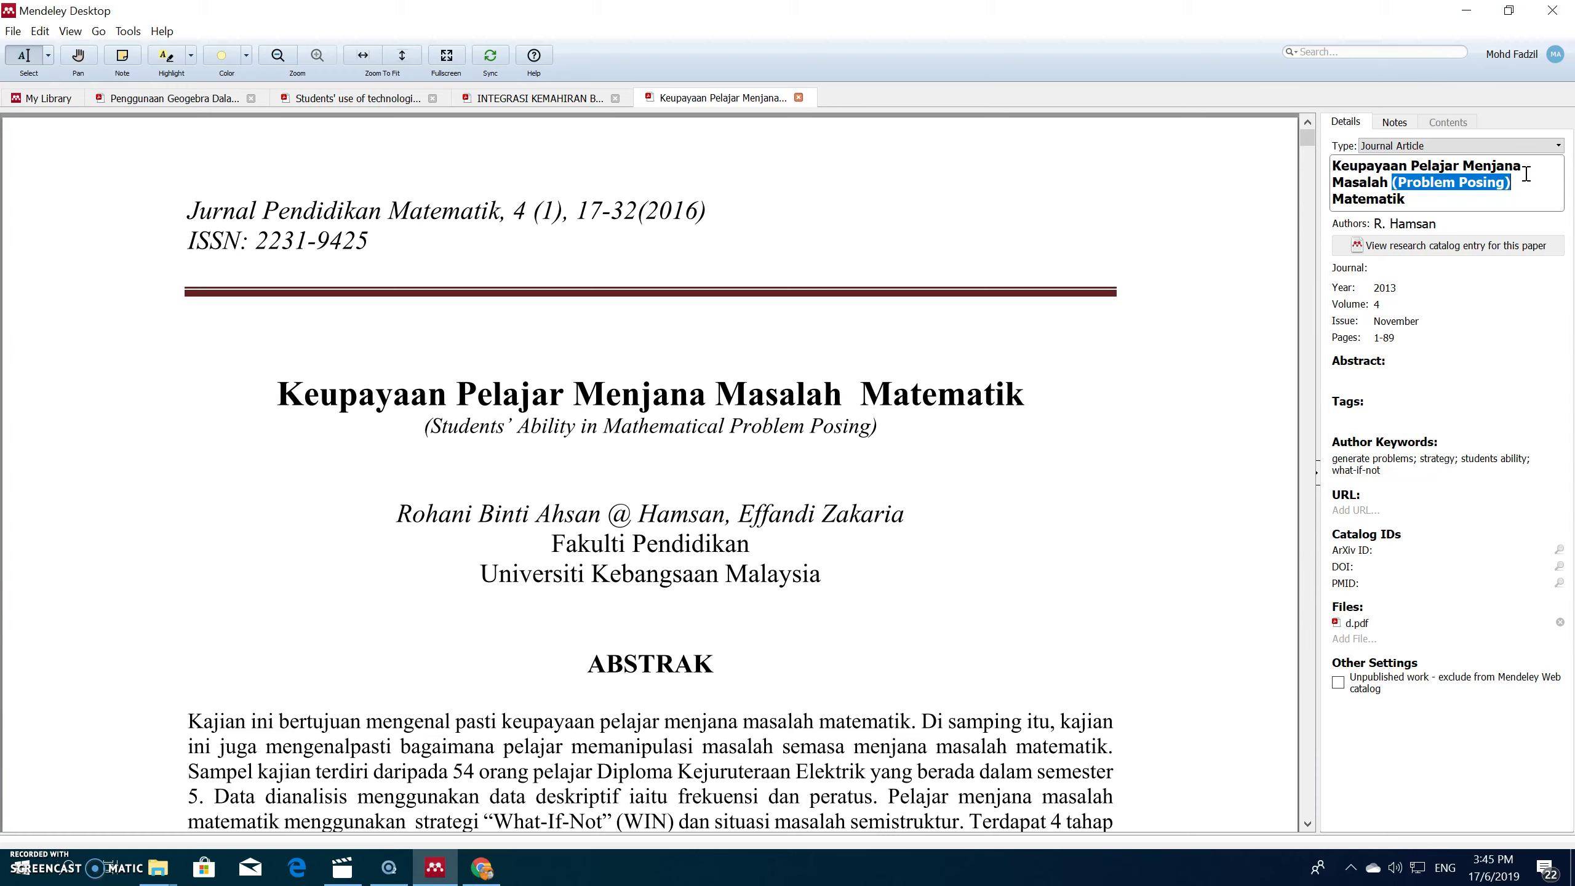
key("Delete")
left_click(1180, 193)
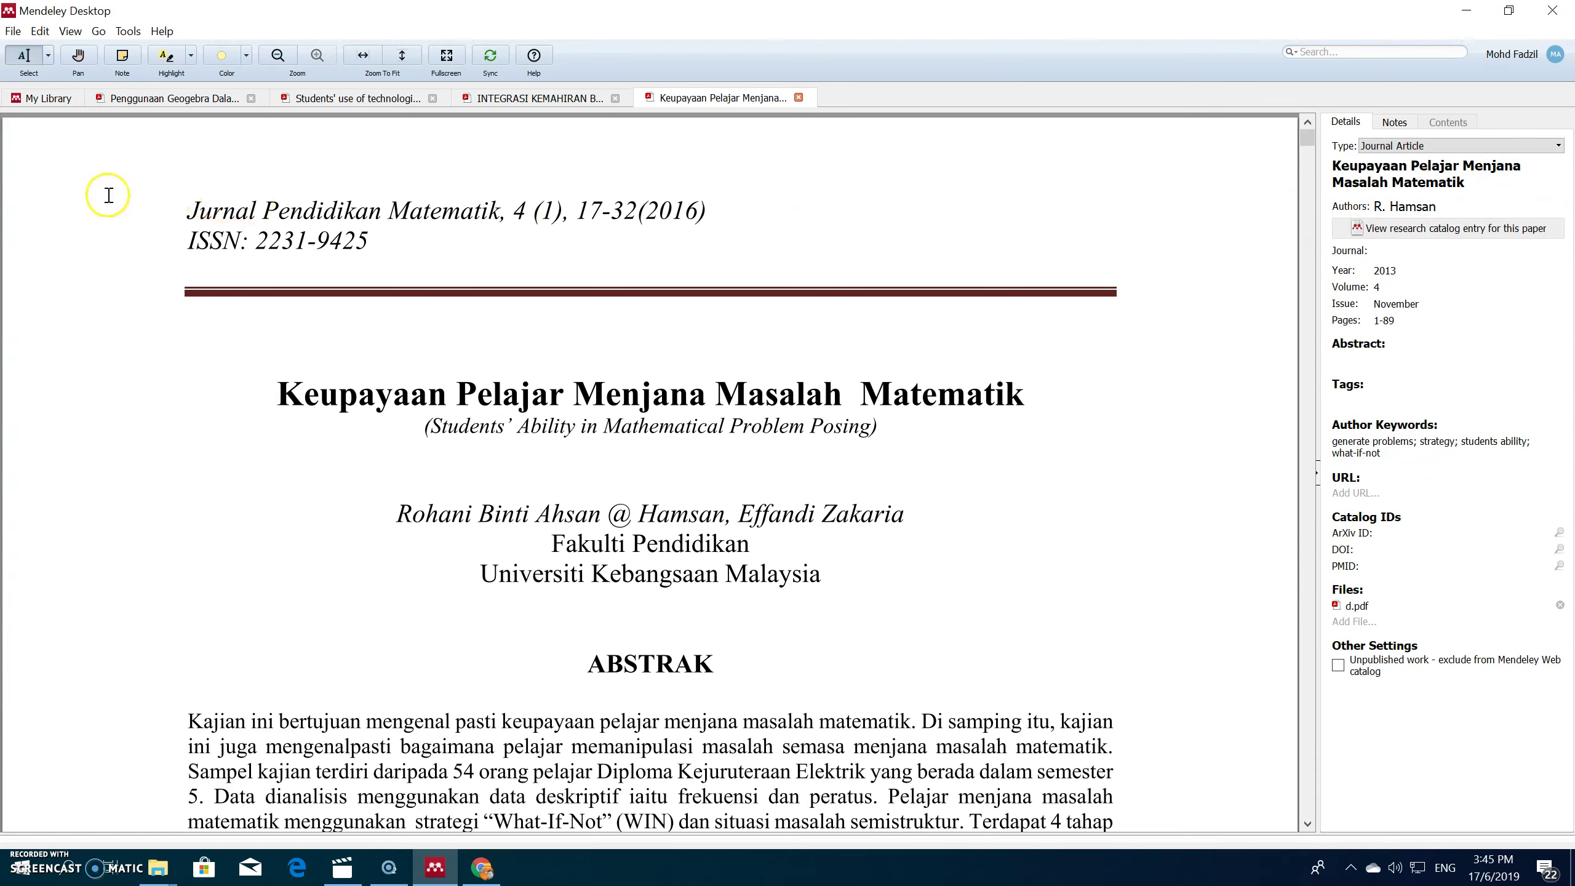
left_click(46, 97)
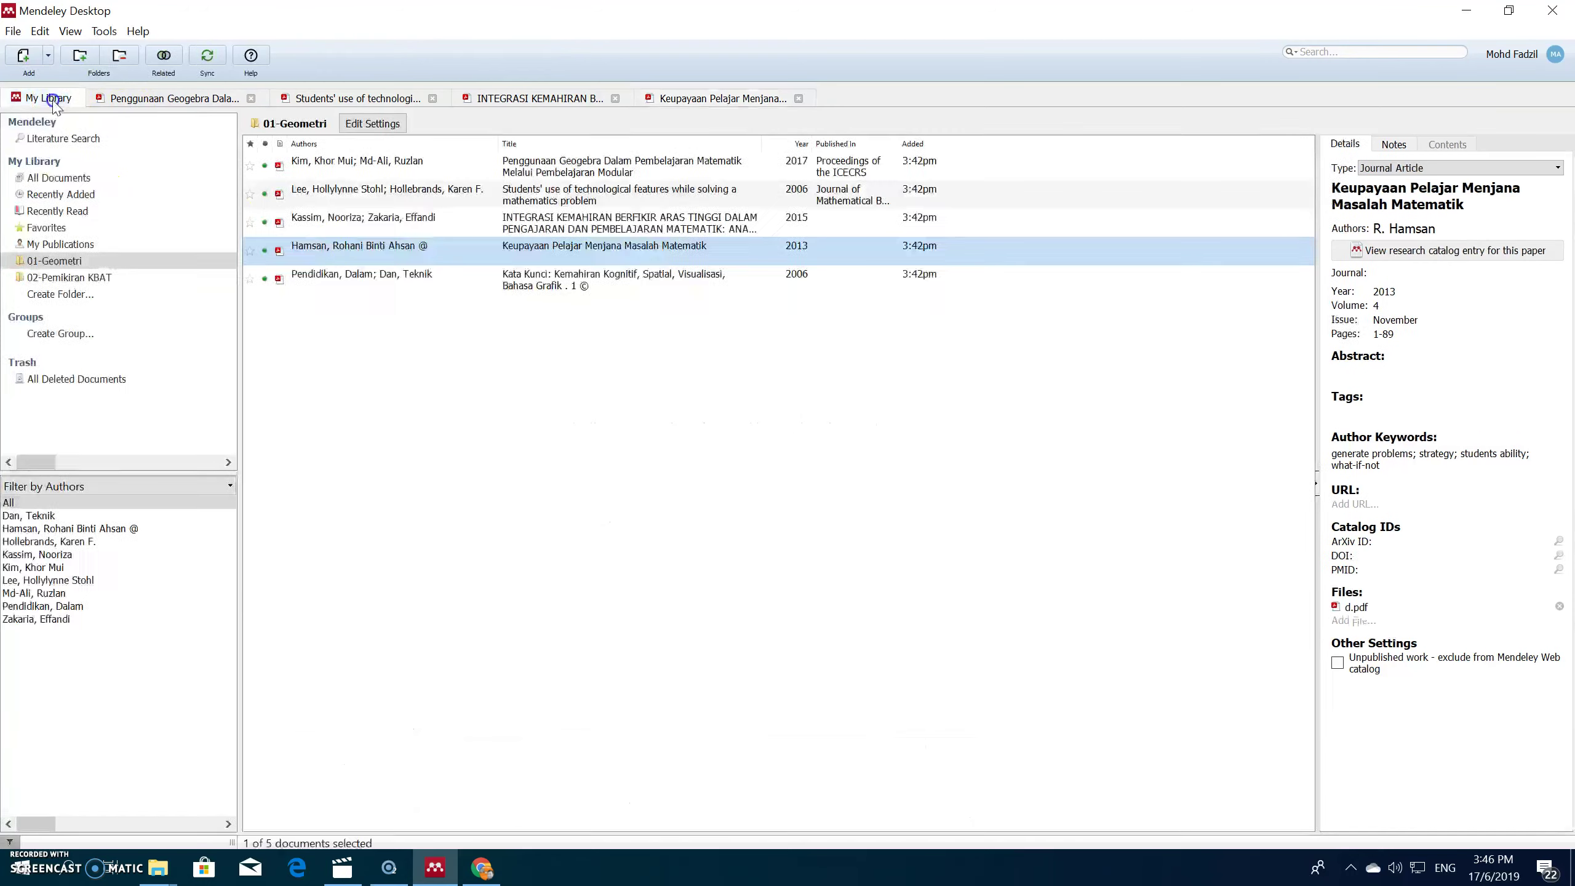
Step: Open the Kata Kunci entry and paste 'KEMAHIRAN VISUALISASI: KEMAHIRAN KOGNITIF TAHAP TINGGI…' from the PDF as its title
double_click(524, 279)
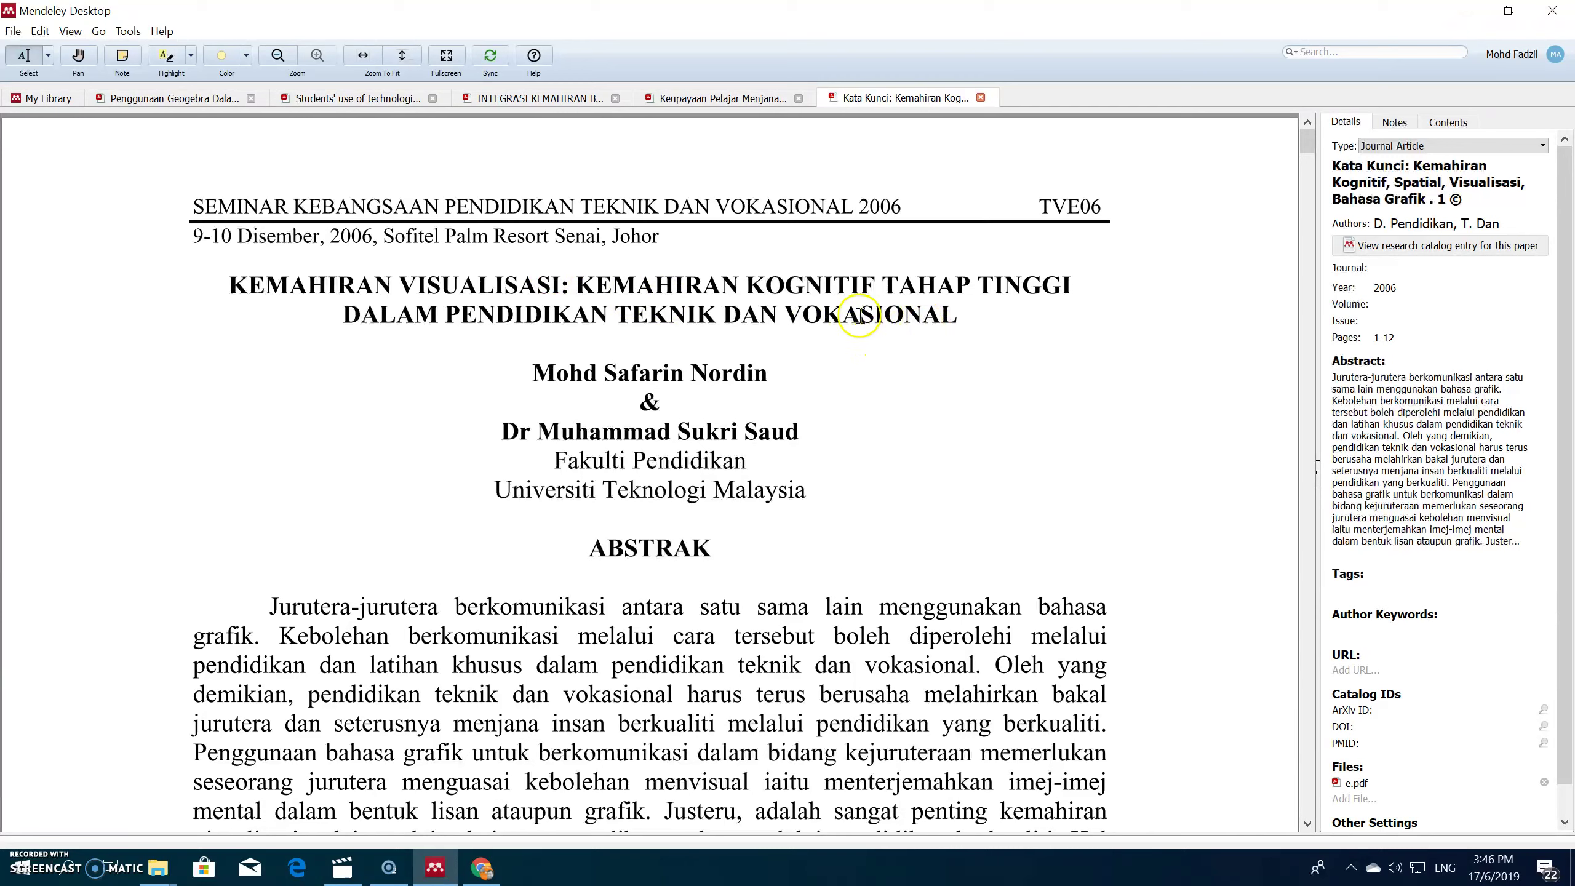
left_click_drag(1072, 286, 958, 319)
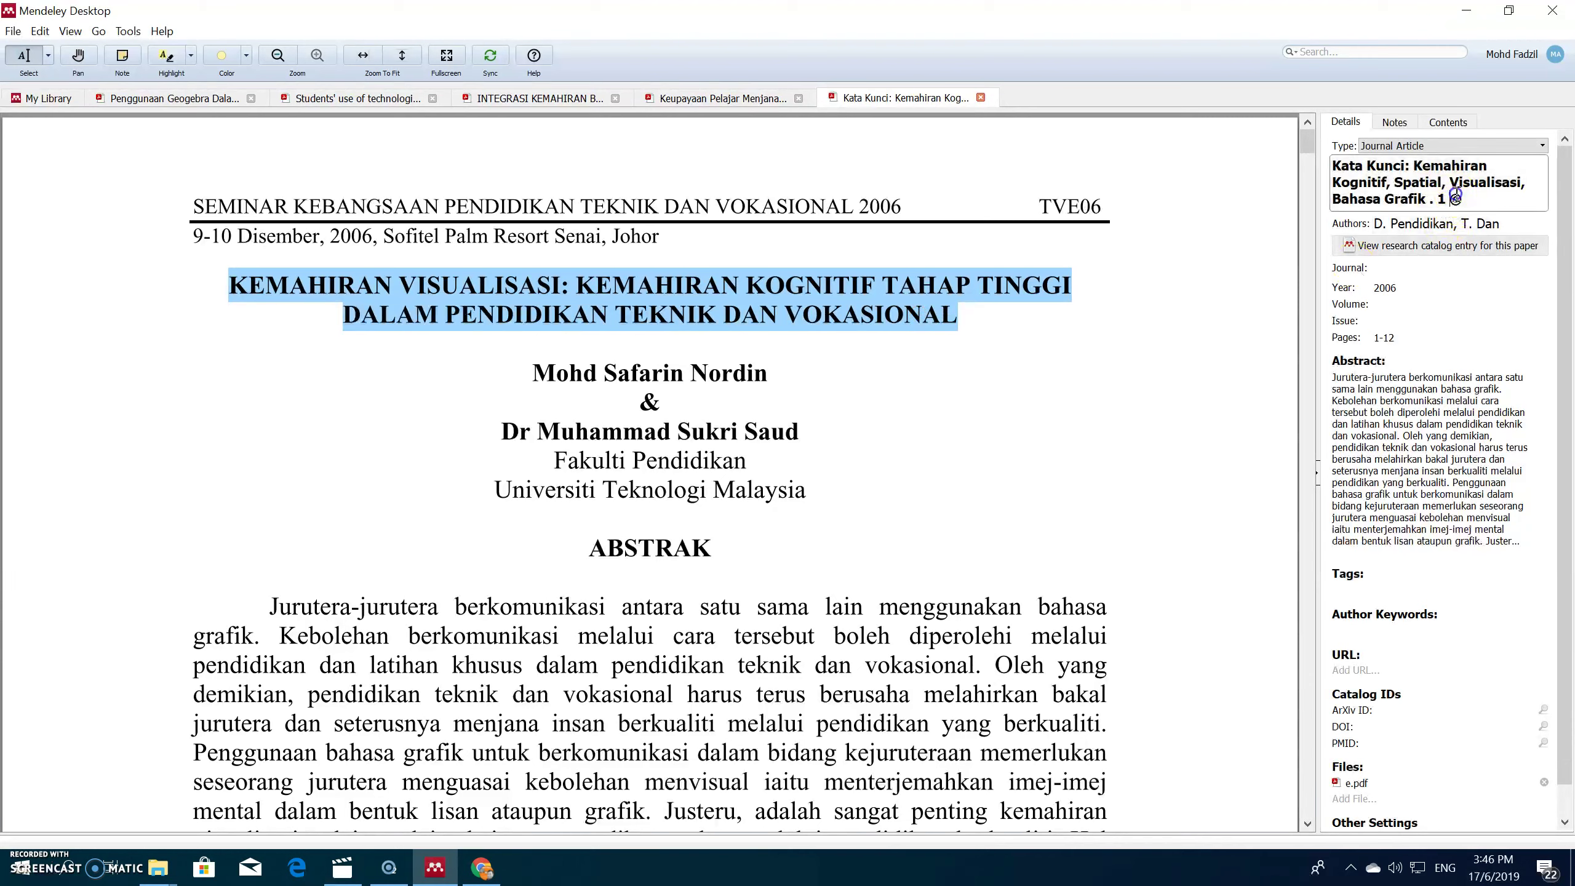
left_click_drag(1461, 198, 1313, 166)
key("ctrl+v")
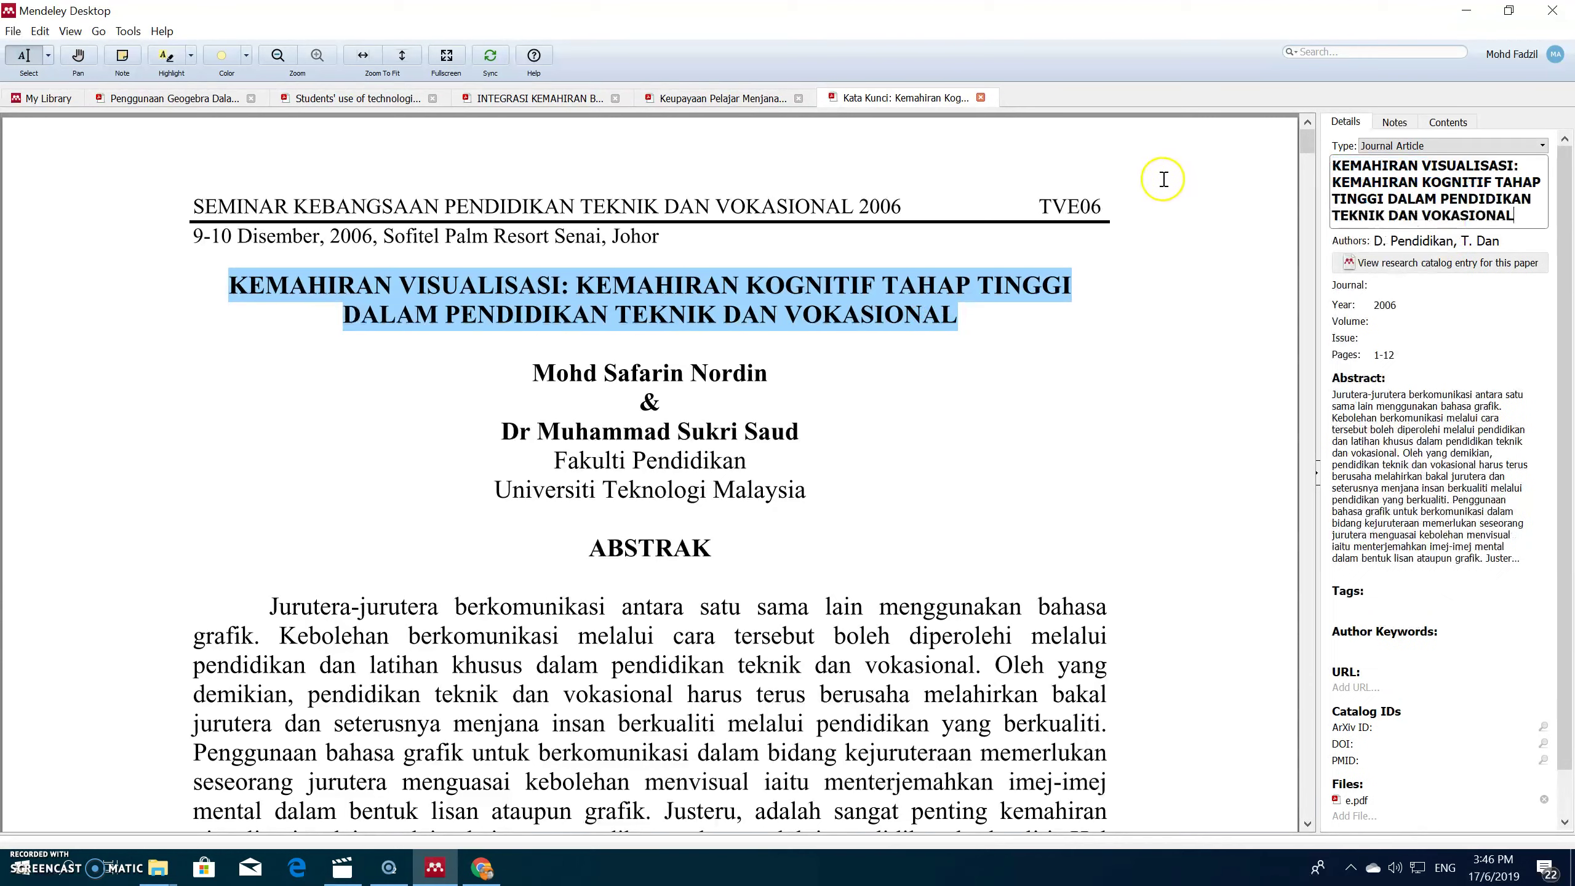
left_click_drag(537, 373, 784, 372)
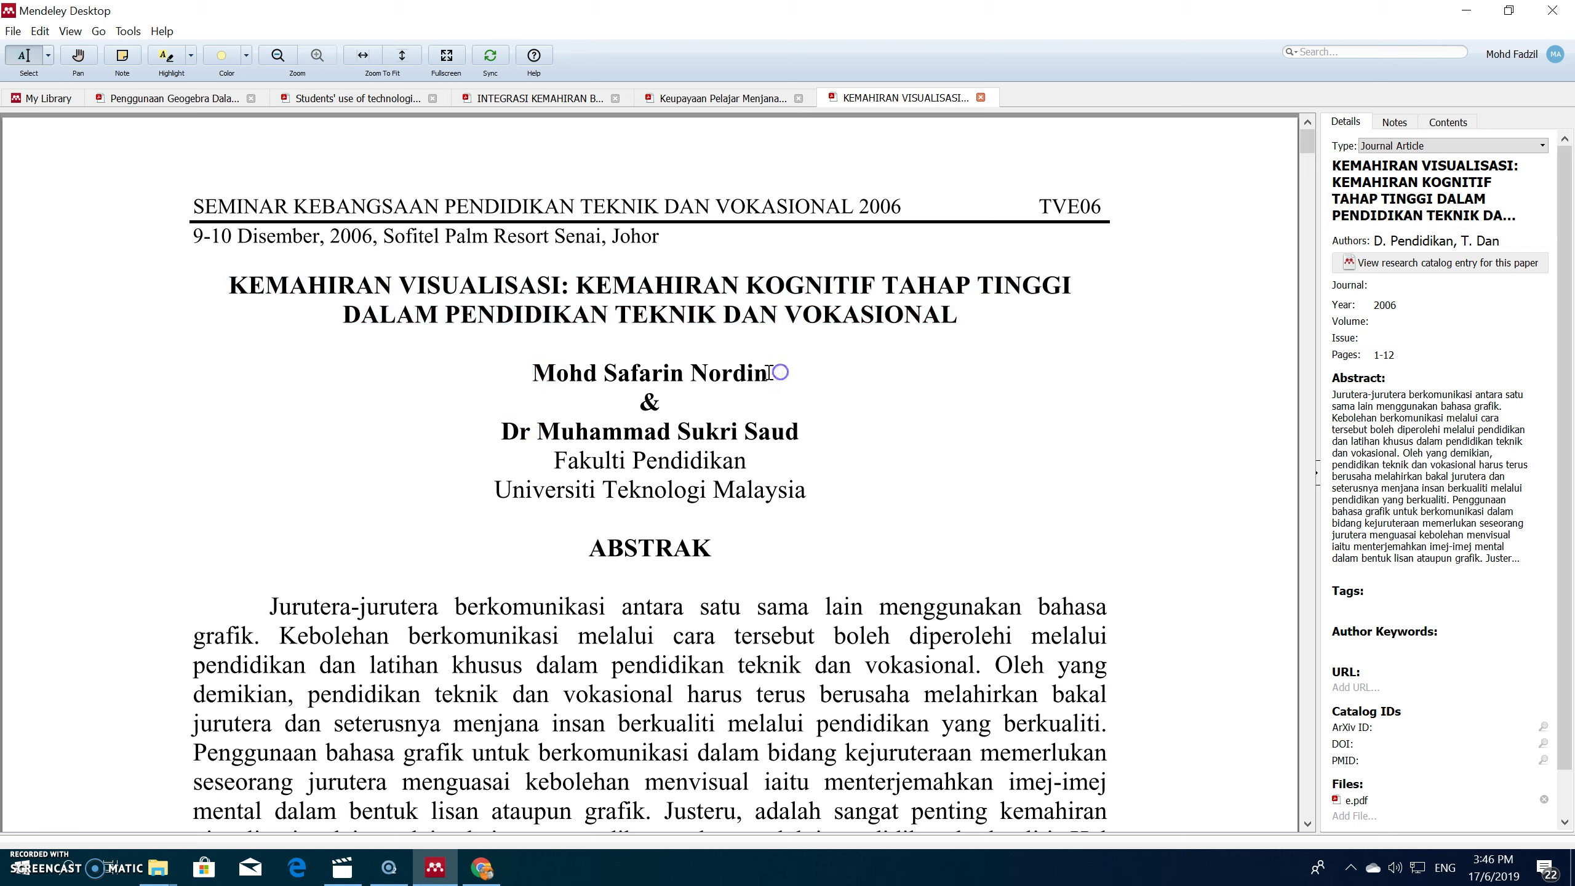
Step: Replace the wrong authors with the PDF's first author, with the surname placed first
left_click_drag(534, 372, 764, 368)
key("ctrl+c")
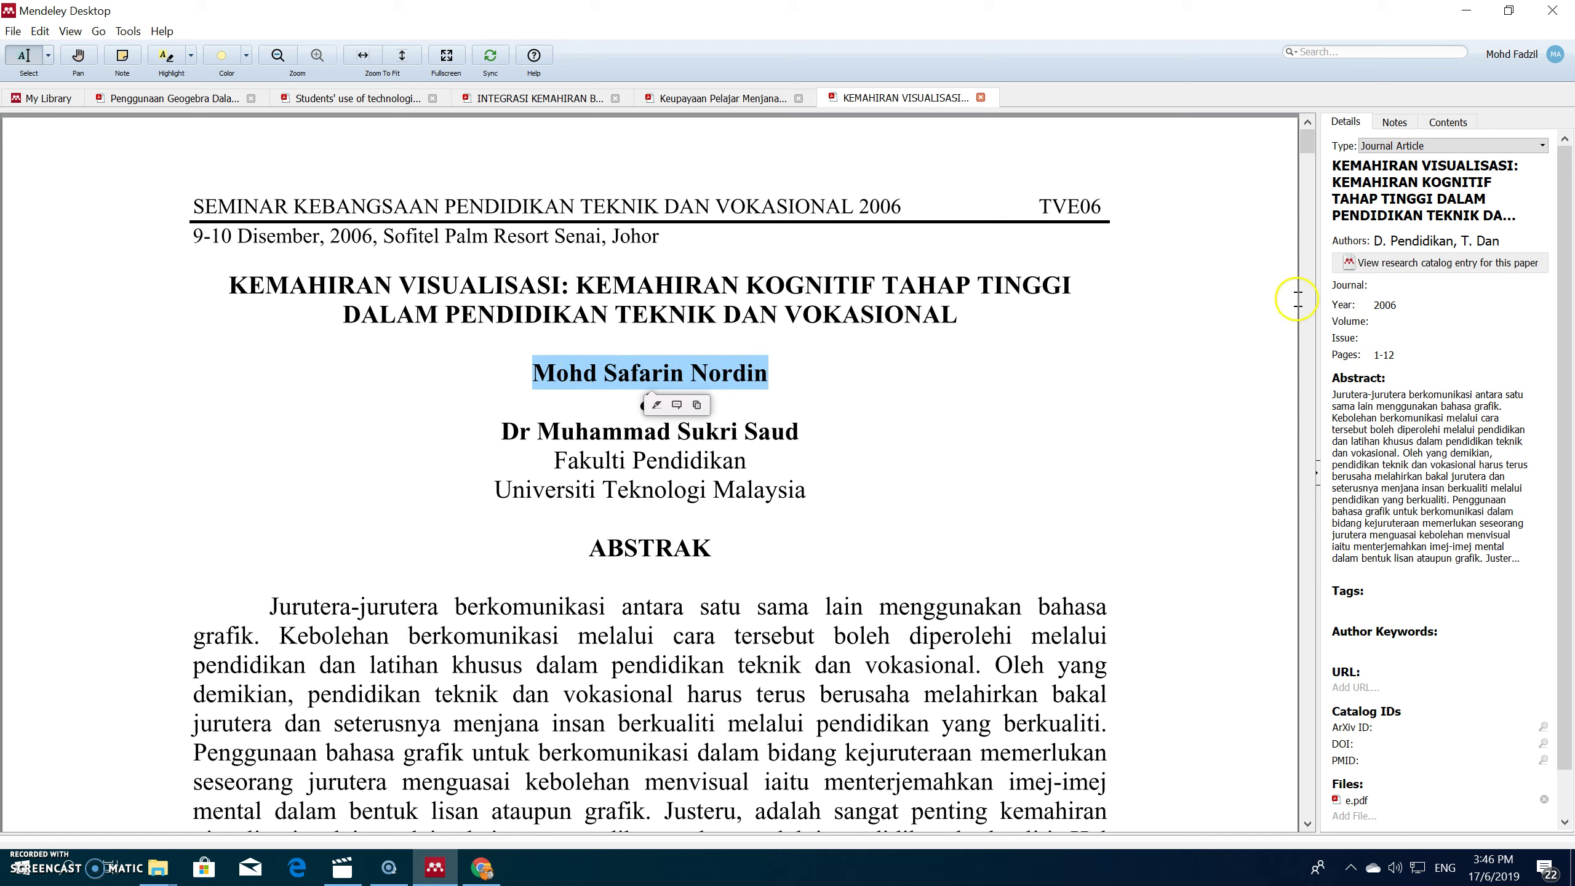
left_click(1405, 234)
left_click_drag(1451, 251, 1266, 225)
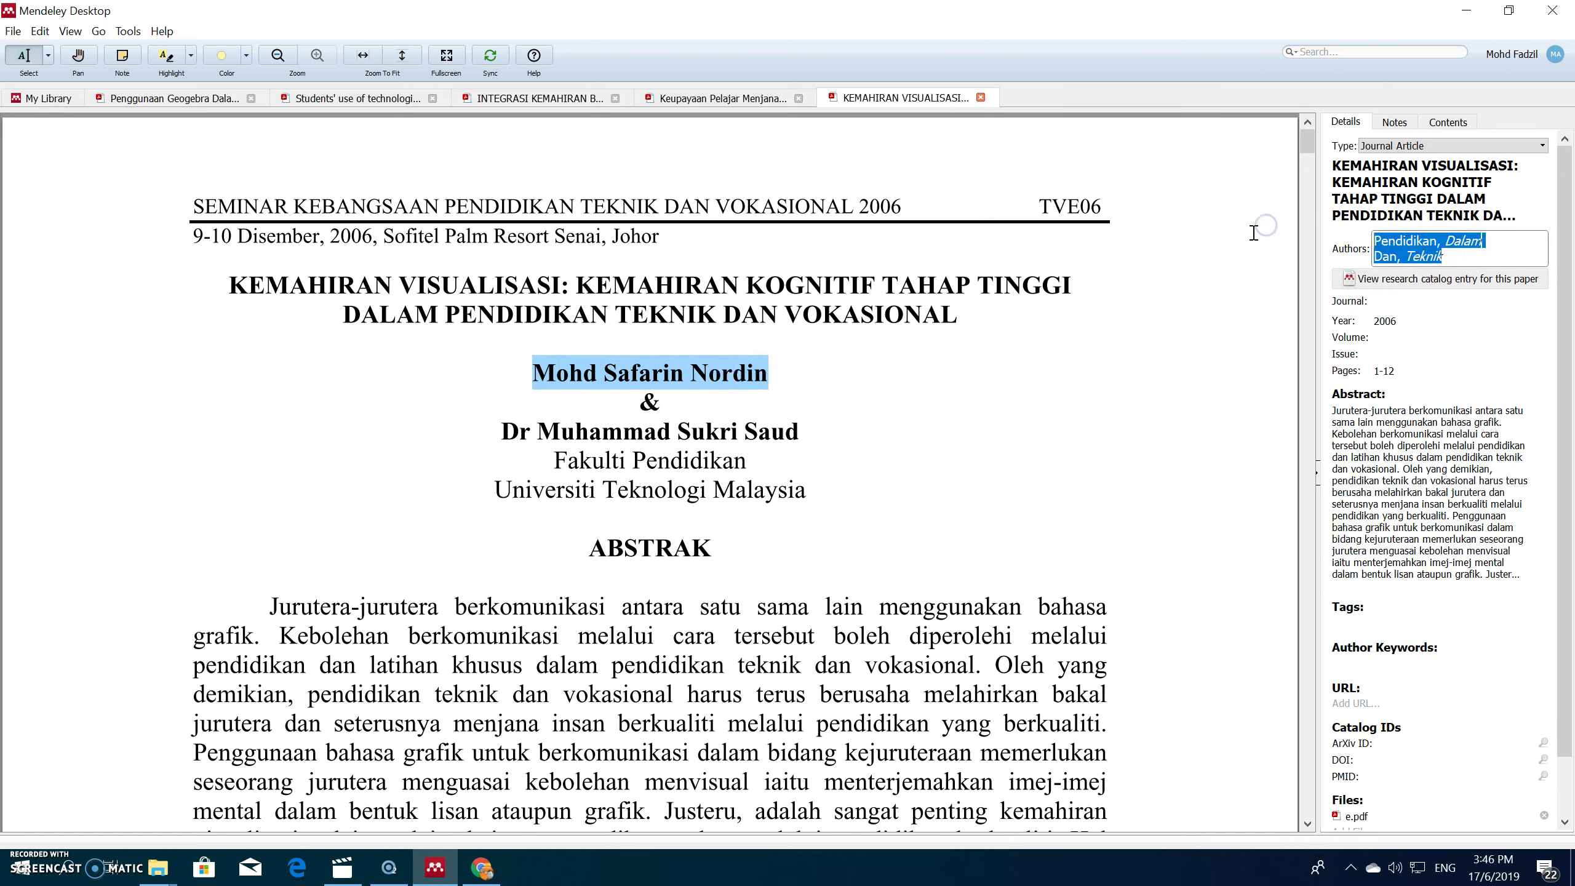
key("ctrl+v")
left_click_drag(1451, 241, 1330, 233)
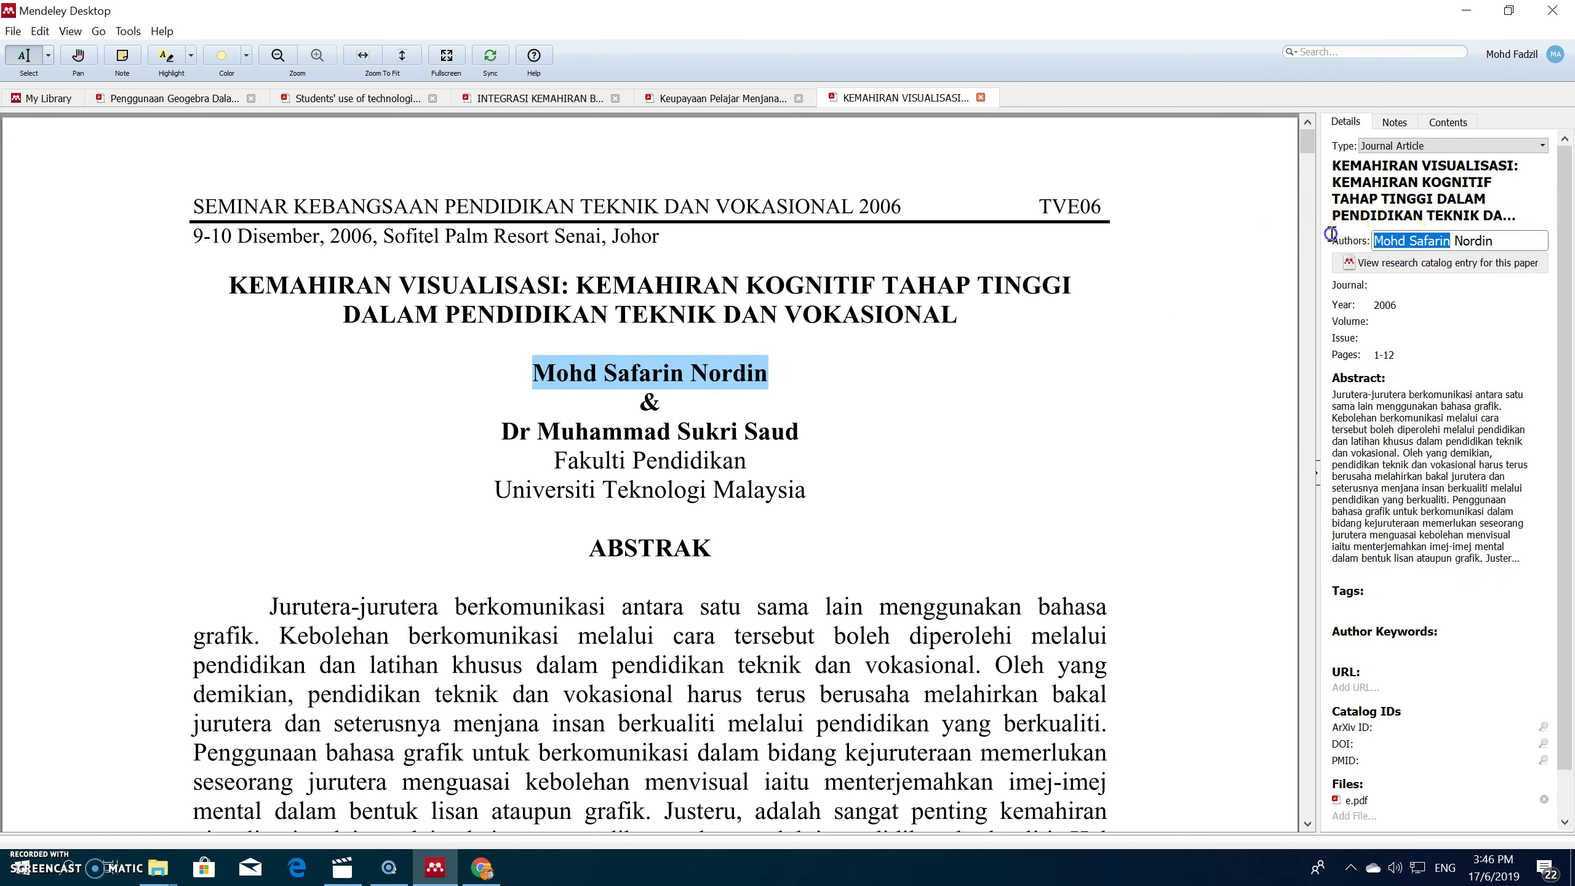
right_click(1436, 238)
left_click(1468, 294)
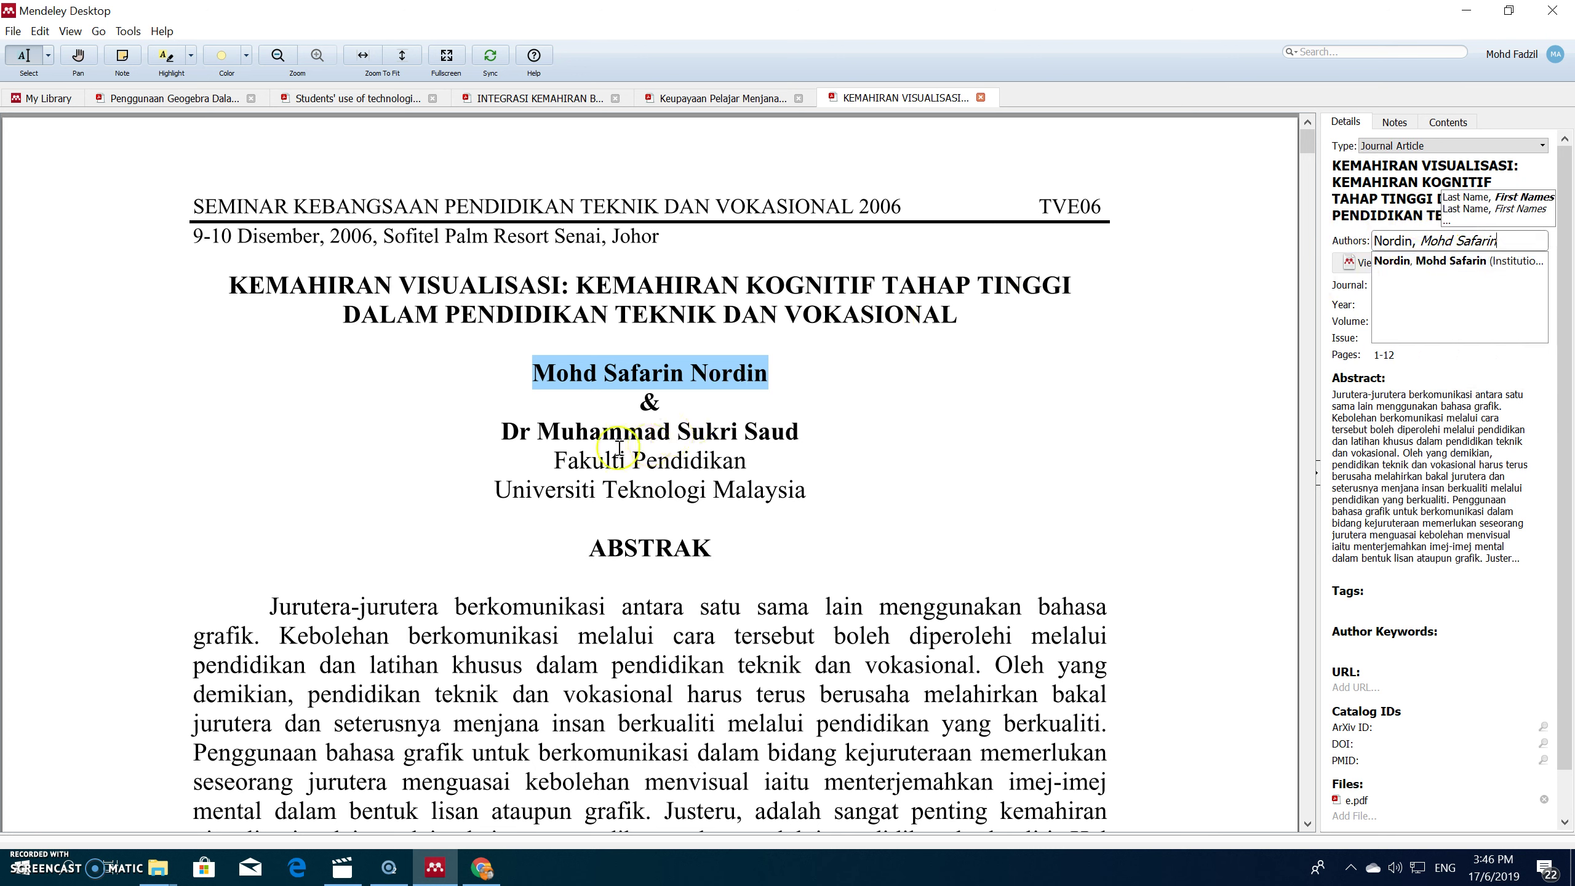
left_click_drag(508, 433, 635, 428)
left_click(570, 429)
Step: Add the second author from the PDF on a new line as 'Surname, Given name' and save
left_click_drag(539, 431, 794, 433)
key("ctrl+c")
left_click(1440, 239)
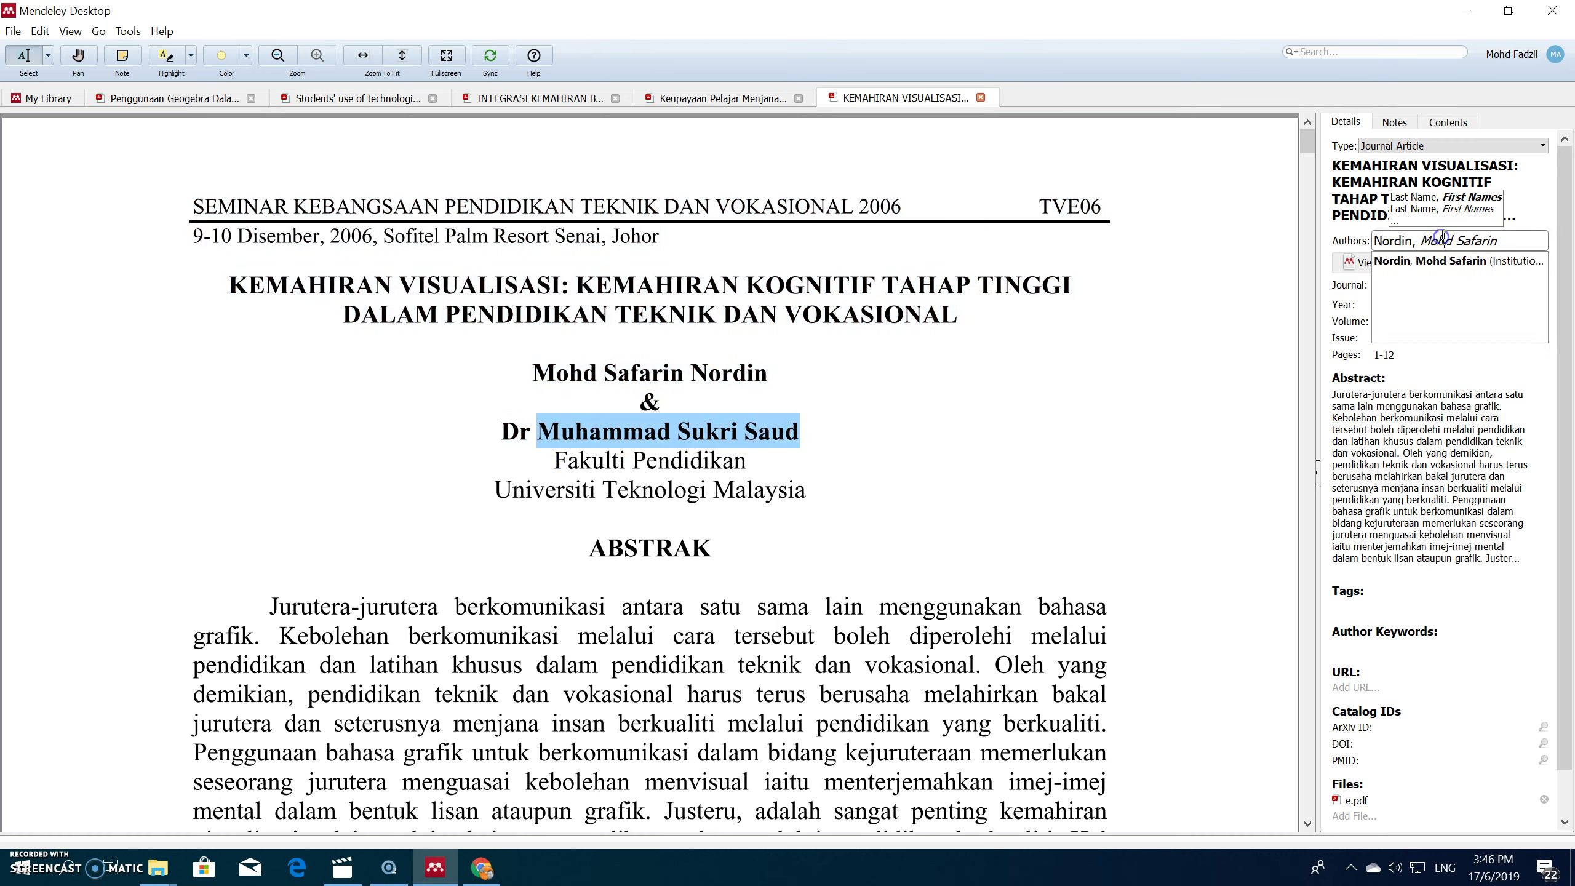
left_click(1506, 241)
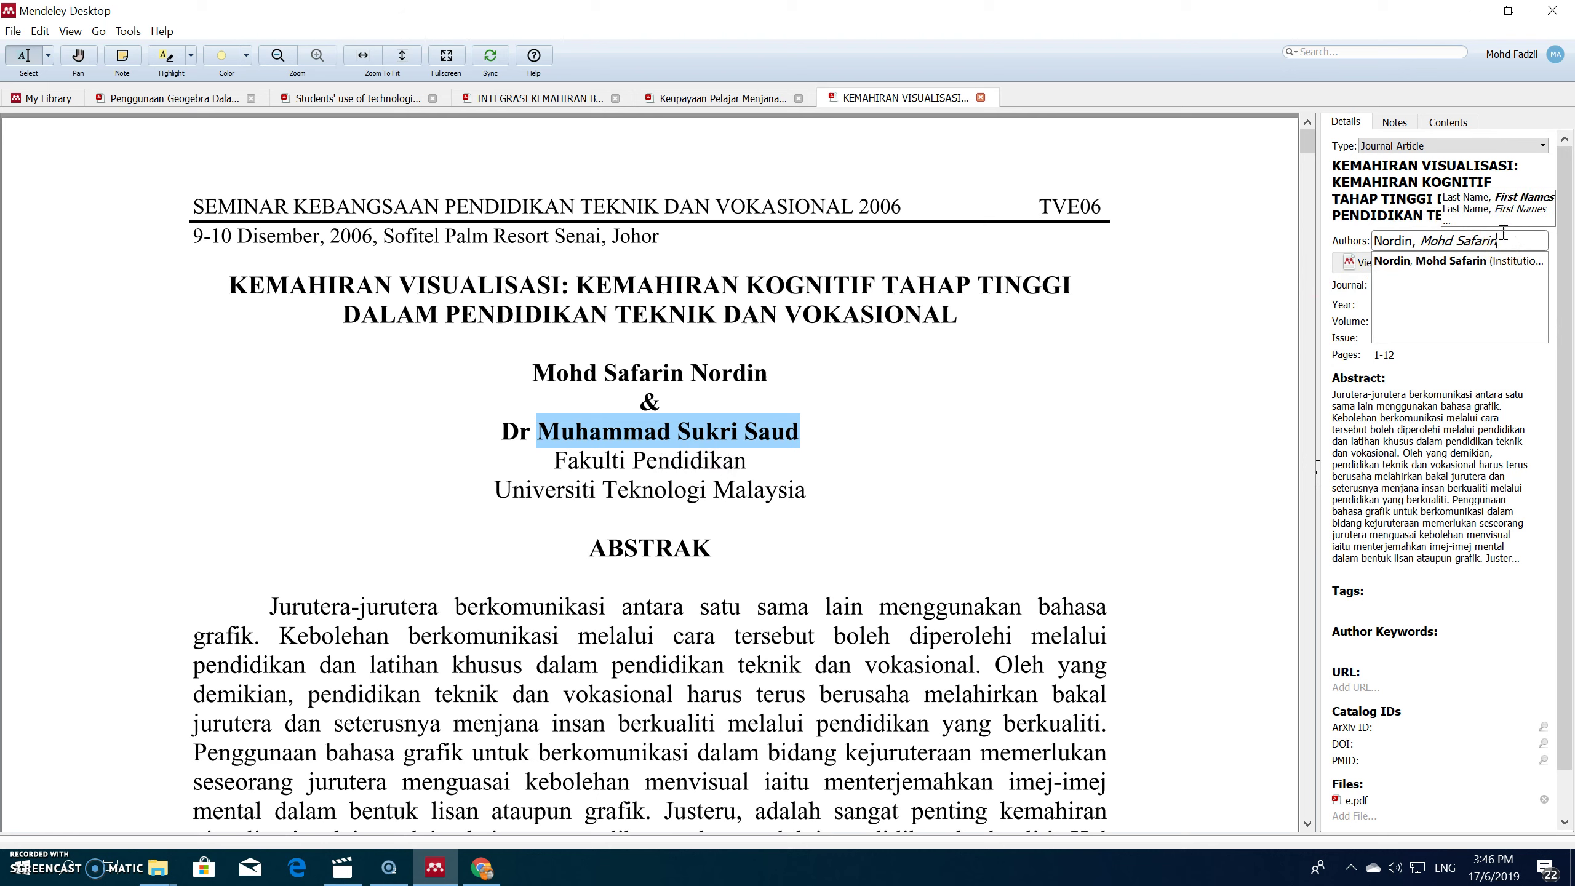
key("Return")
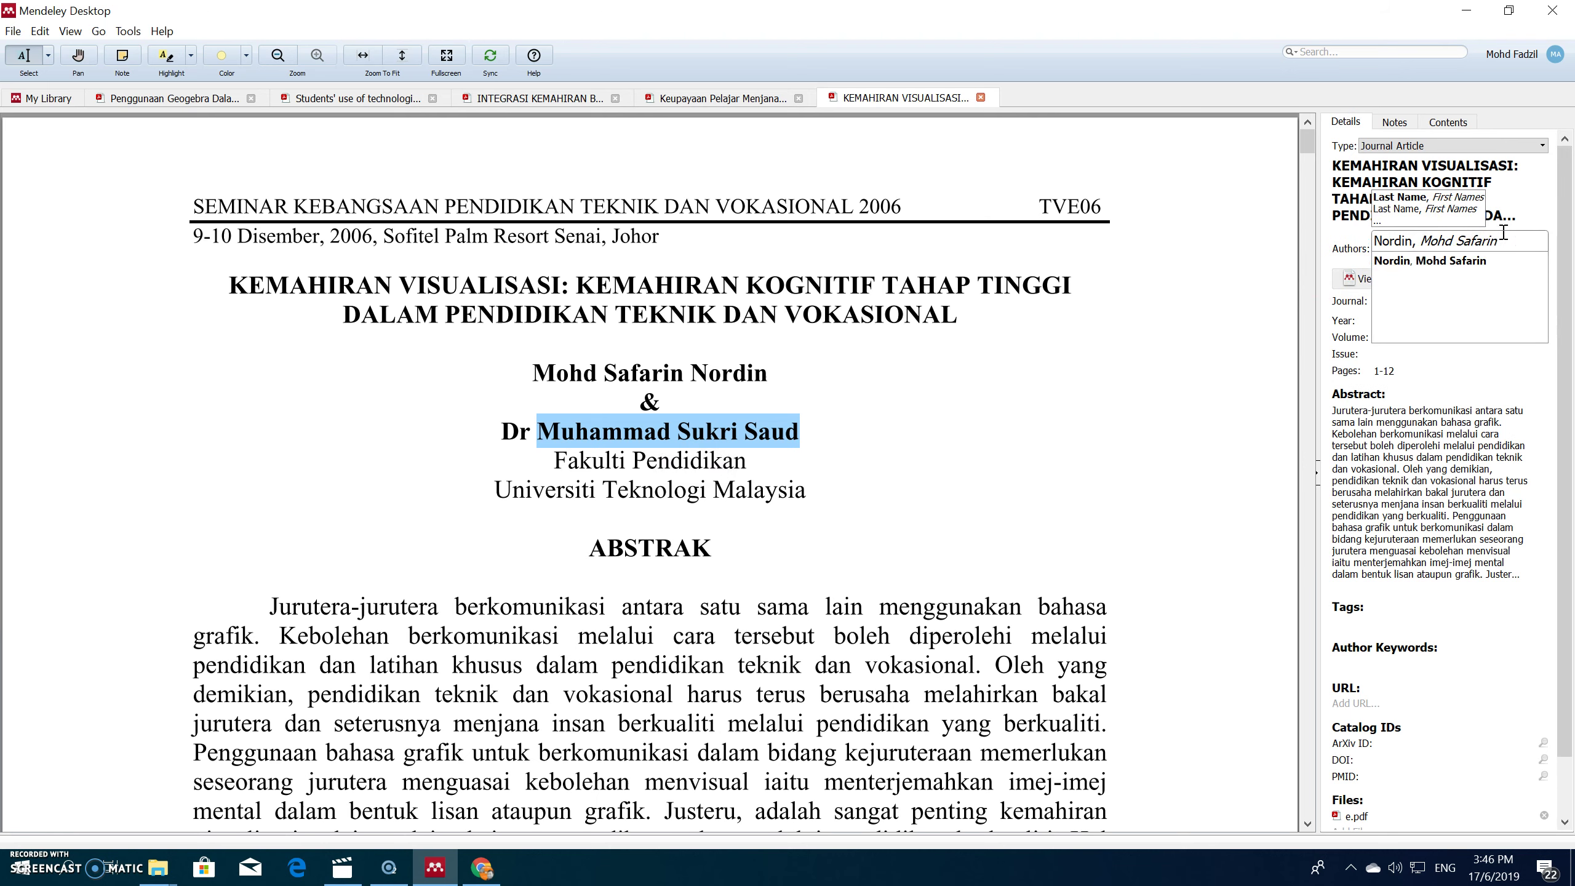
key("ctrl+v")
left_click_drag(1374, 256, 1429, 257)
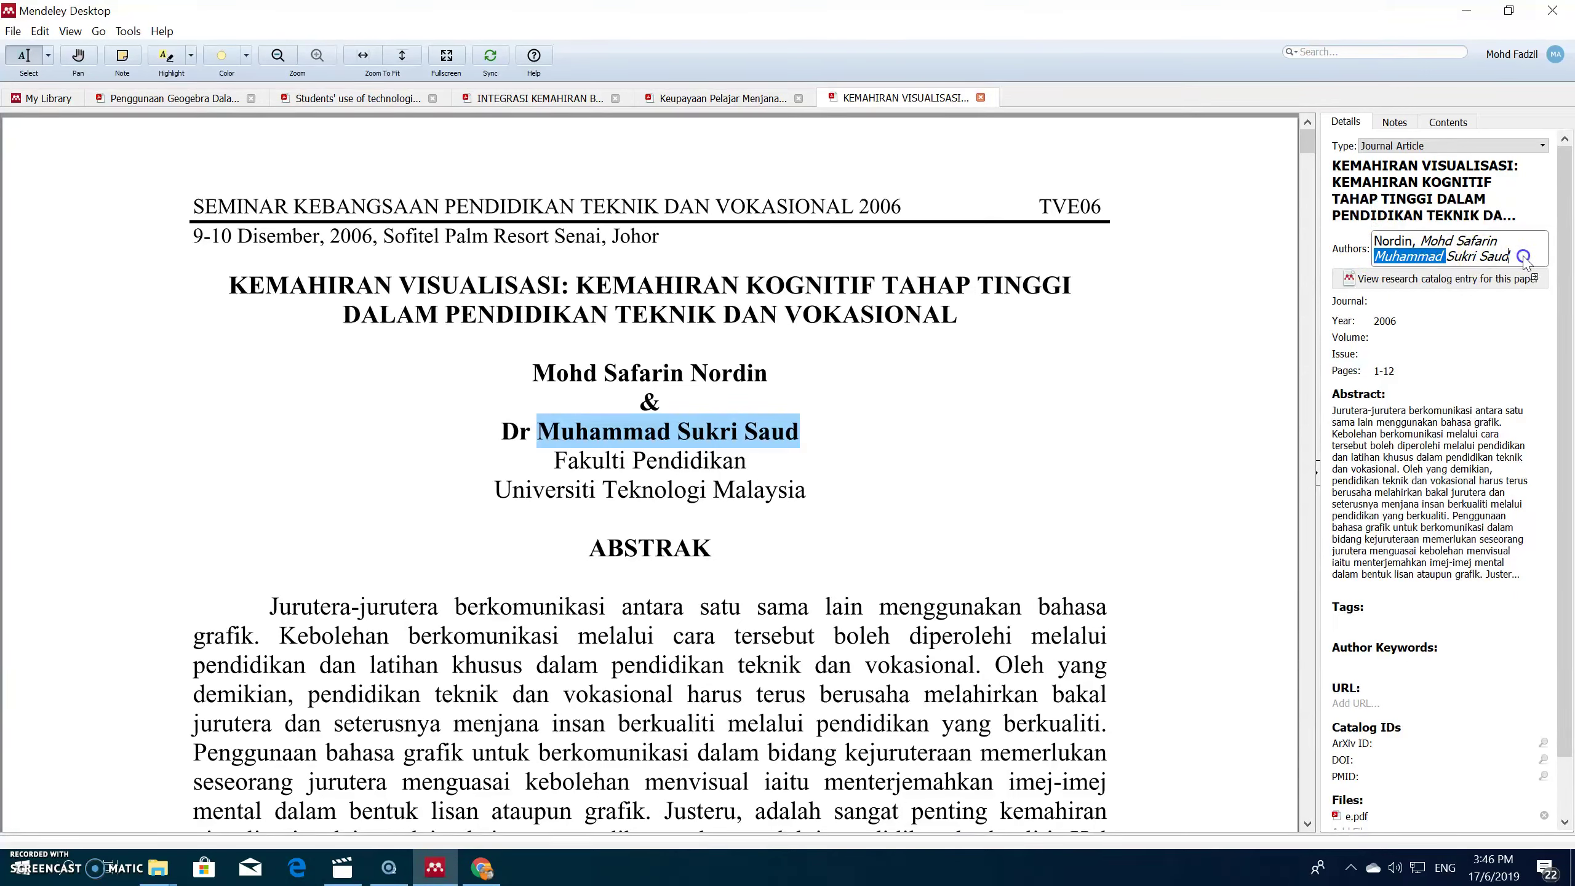
left_click_drag(1524, 256, 1523, 255)
left_click(1439, 256)
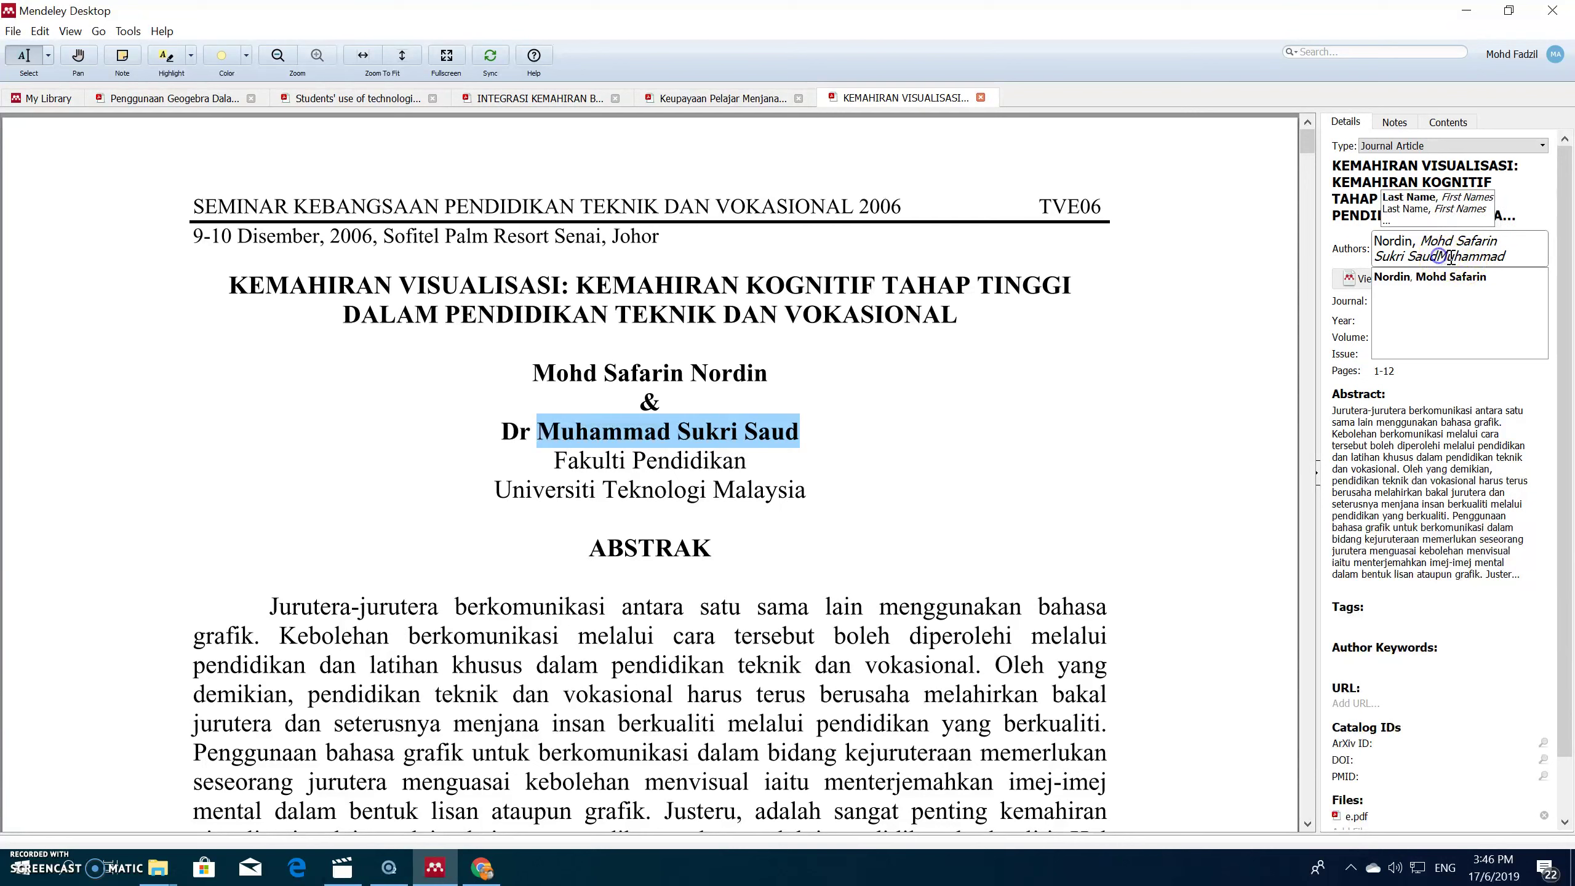
type(",")
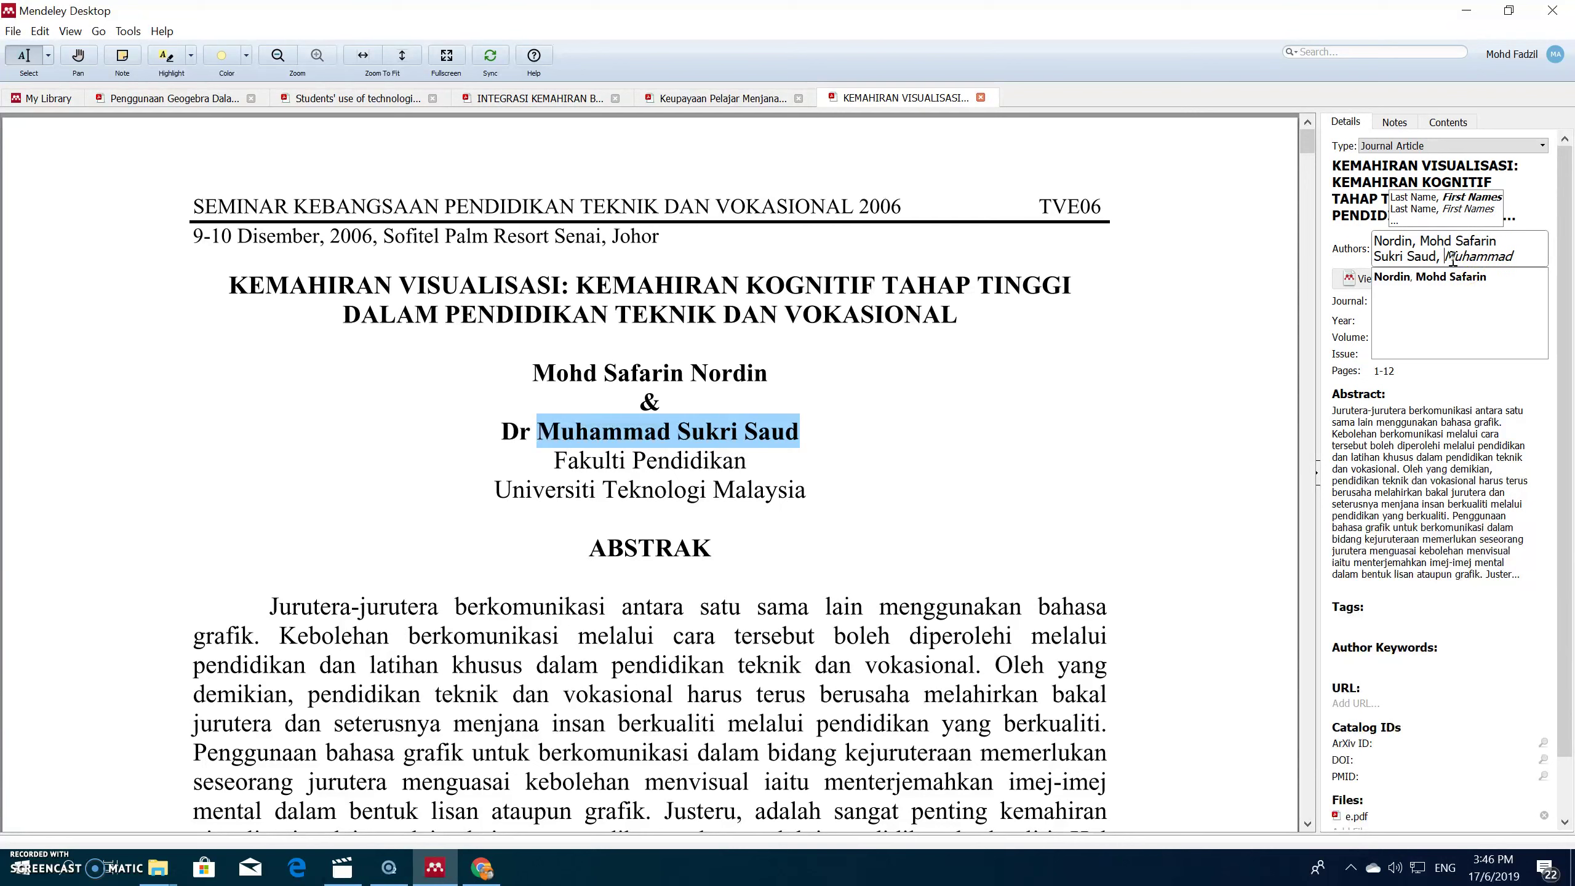
left_click(1175, 272)
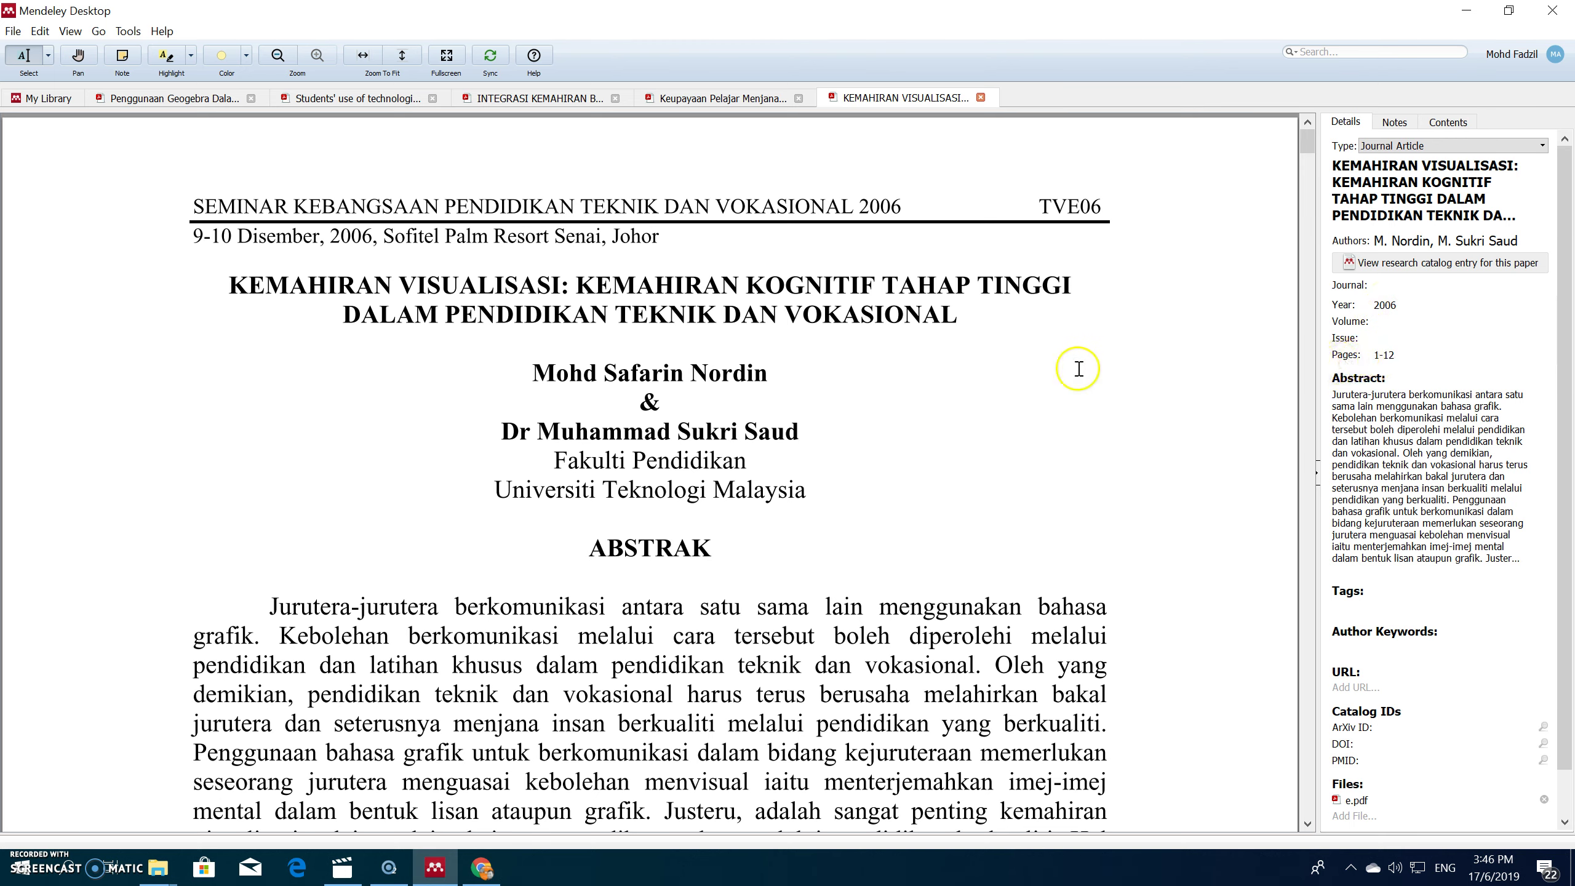
Step: Go back to the 01-Geometri list, deselect everything, and minimize Mendeley to the desktop
scroll(999, 408, "down", 4)
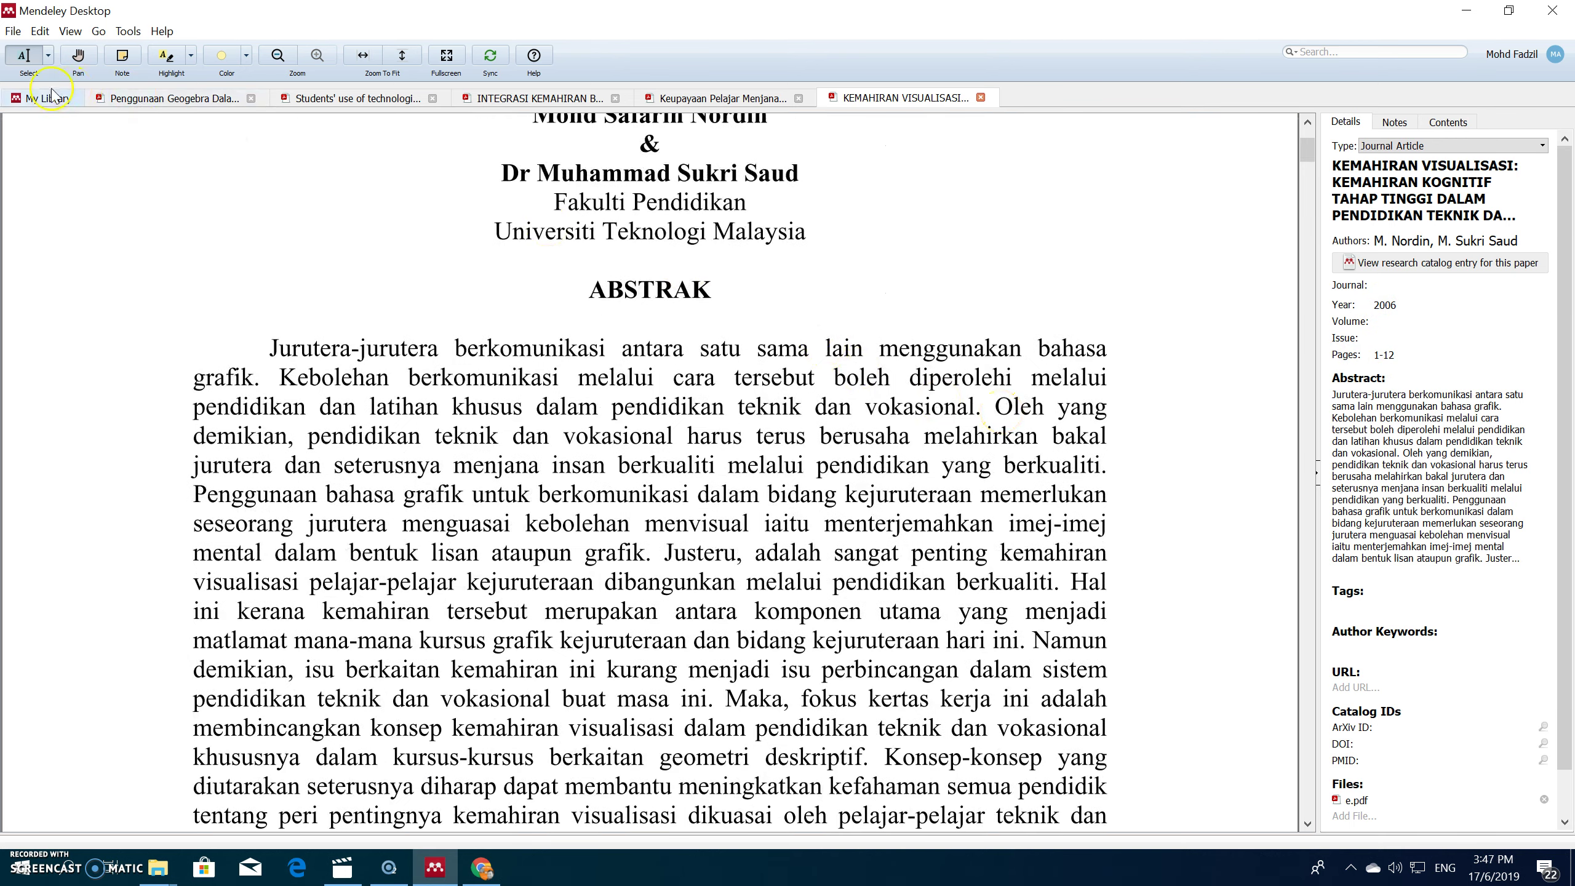
left_click(28, 98)
left_click(455, 356)
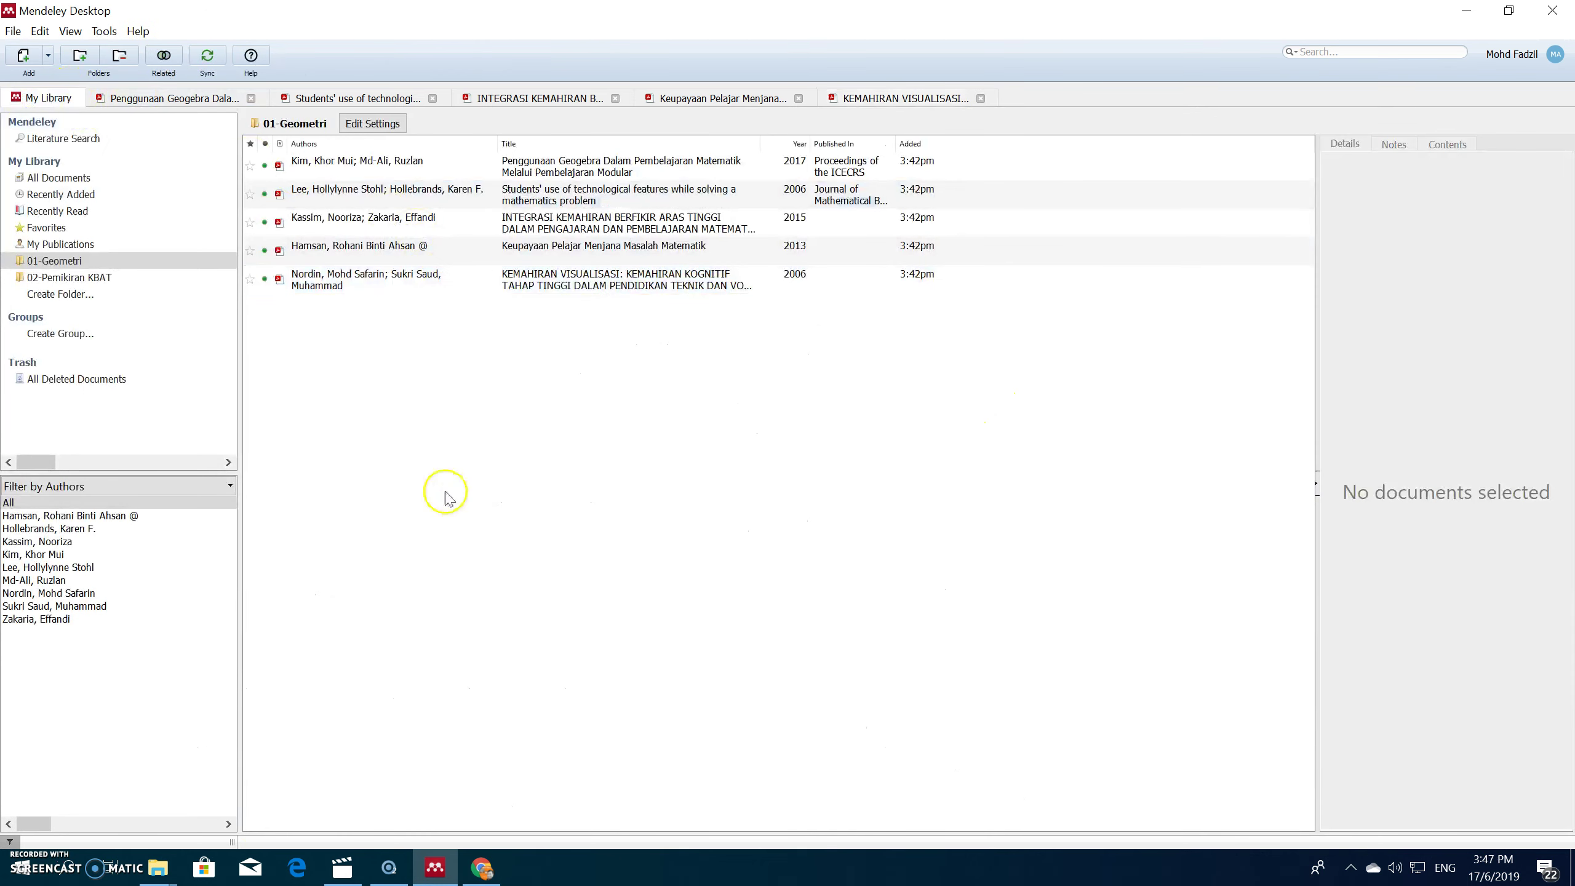
left_click(1466, 10)
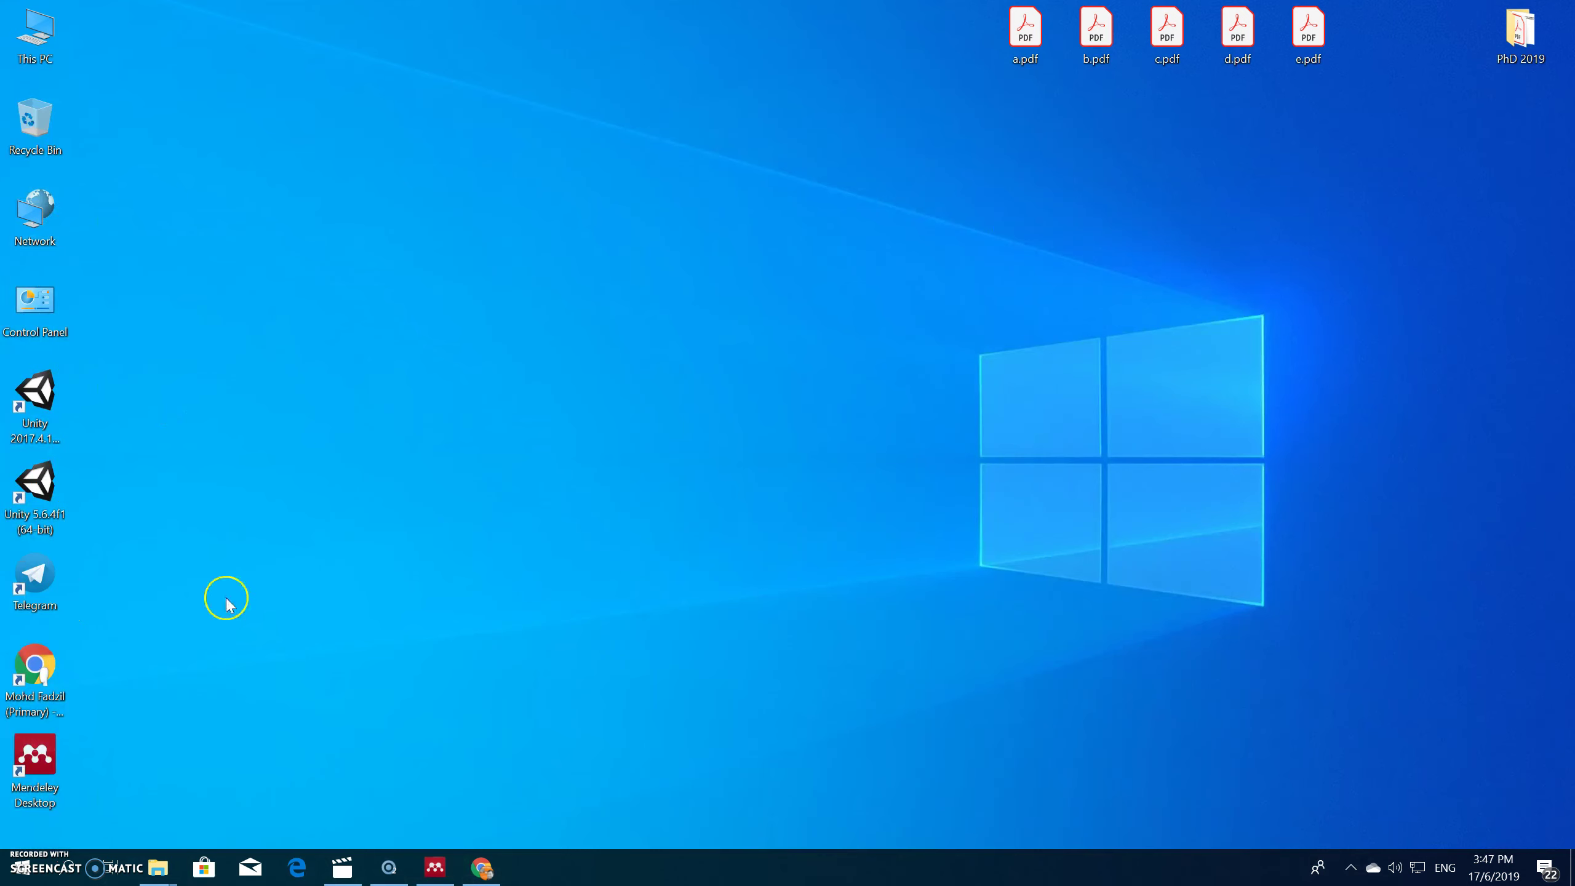
Step: Search for 'word', launch Word 2016, and start a blank Document1
left_click(68, 872)
type("word")
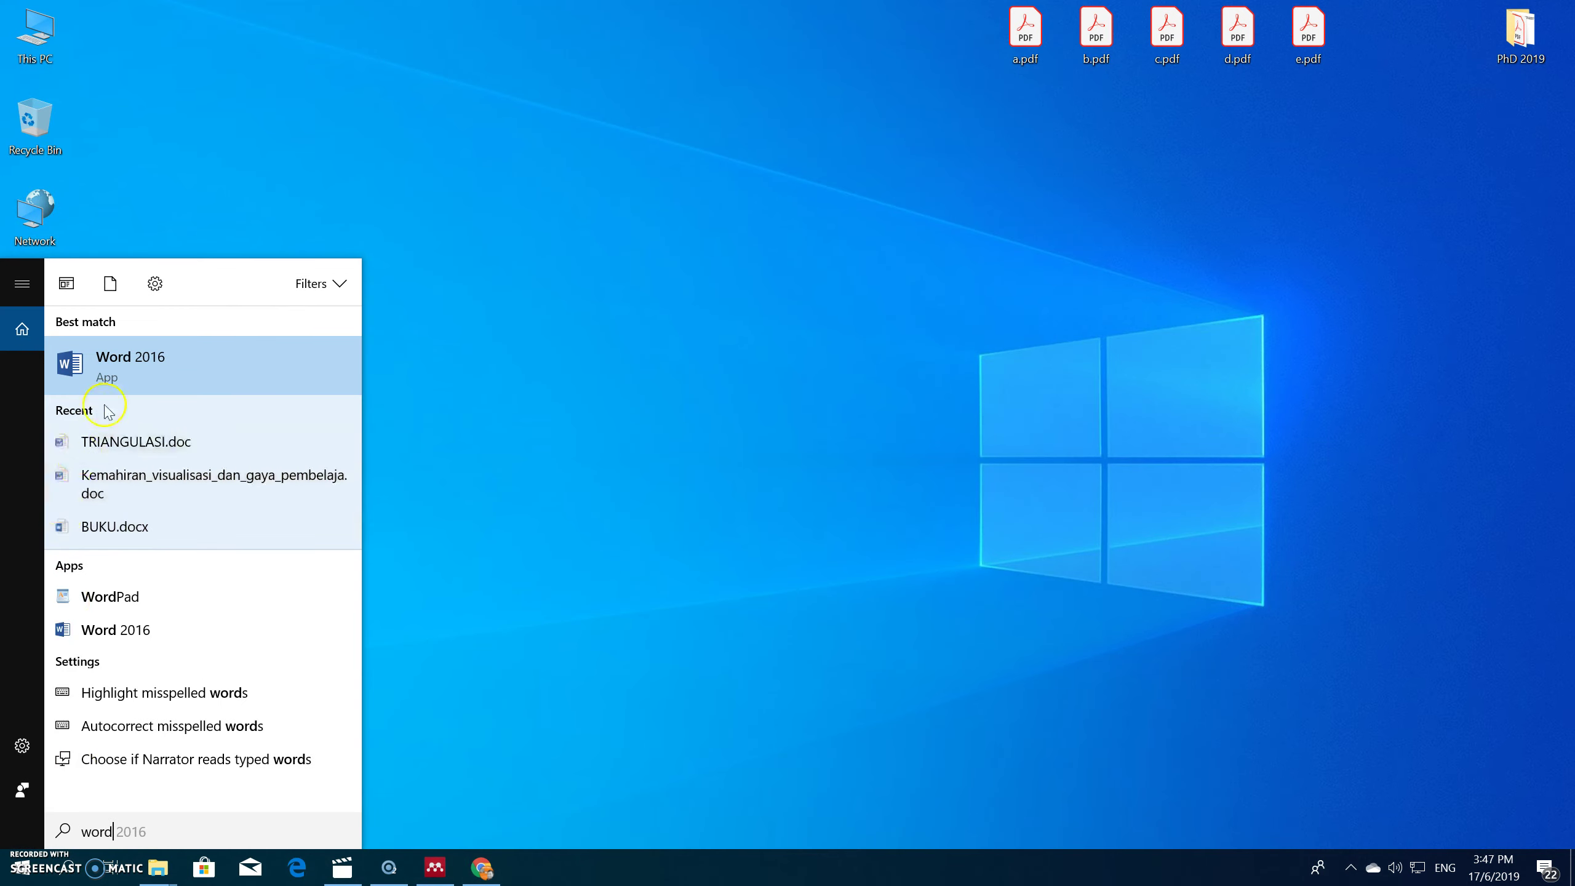
left_click(137, 369)
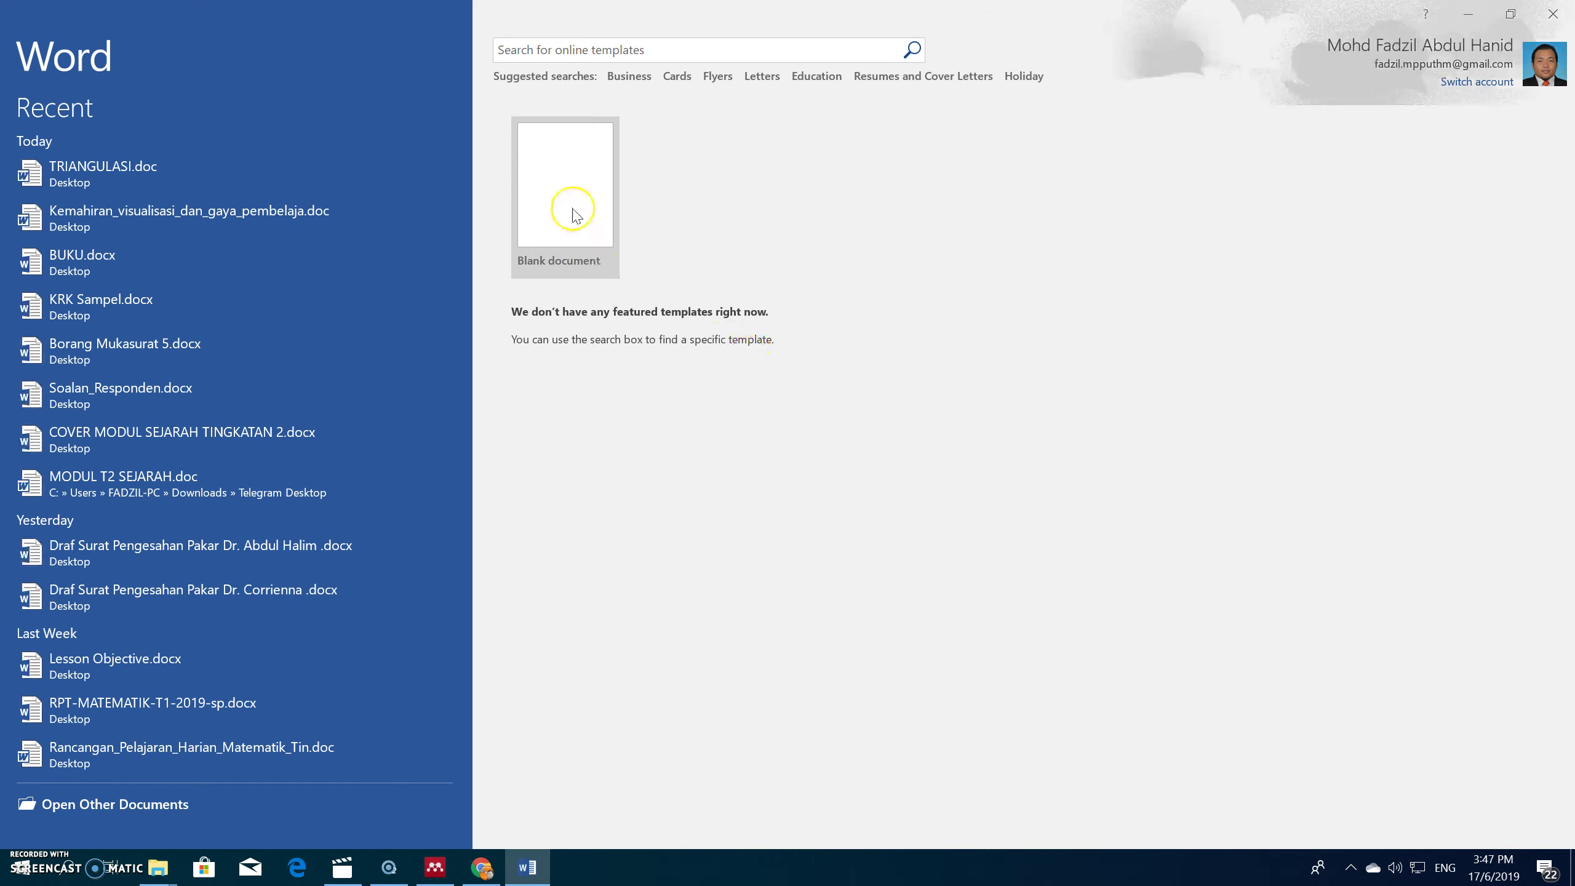
left_click(576, 216)
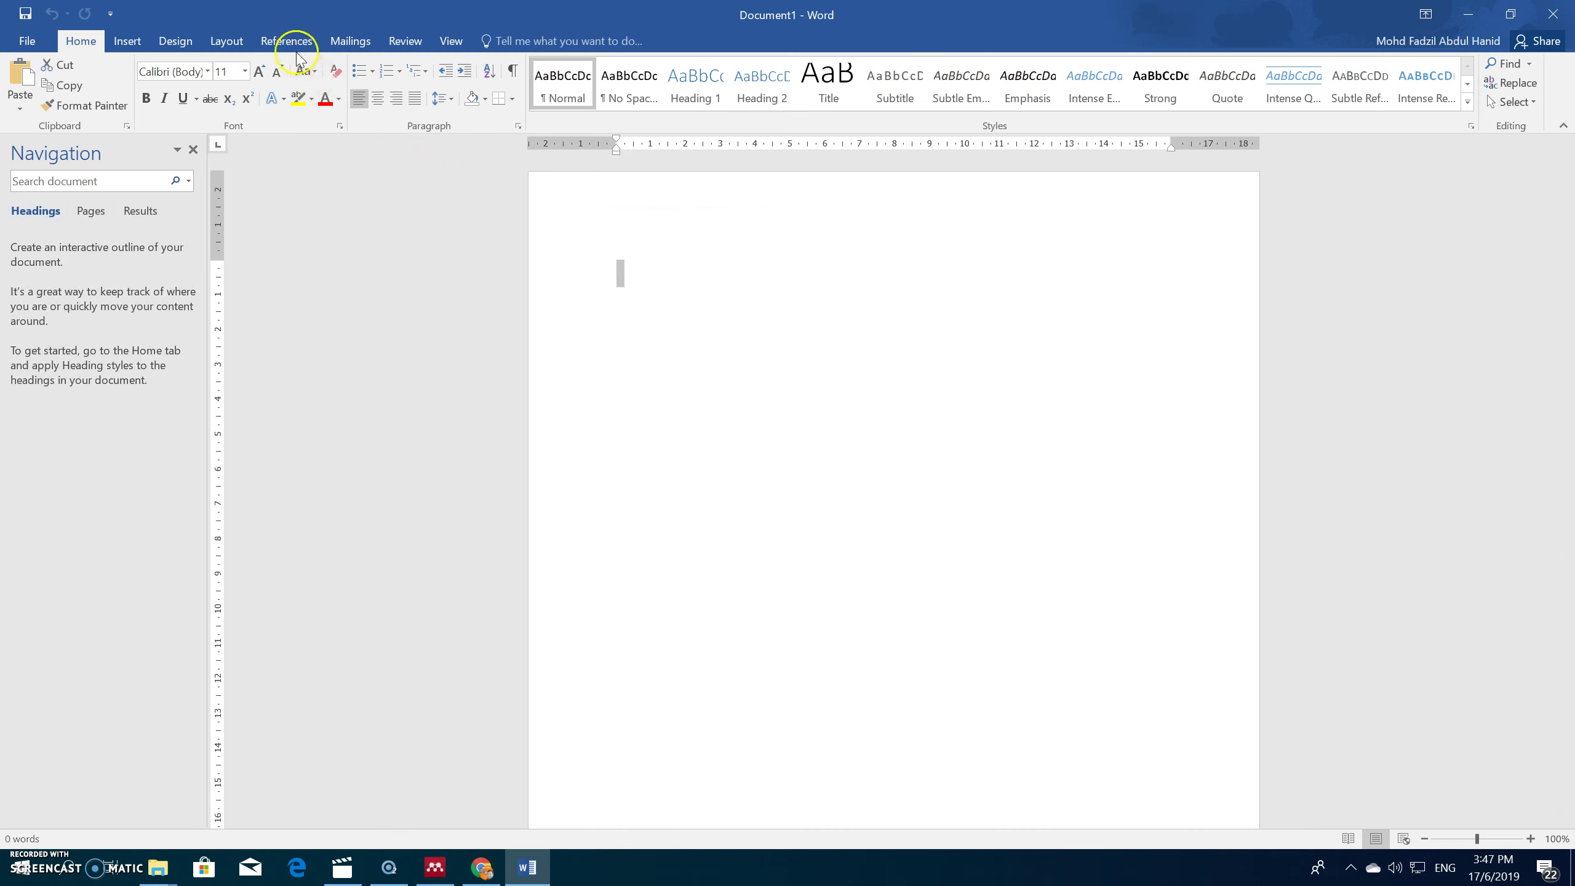
Step: Choose American Psychological Association 6th edition as Word's Mendeley citation style
left_click(284, 41)
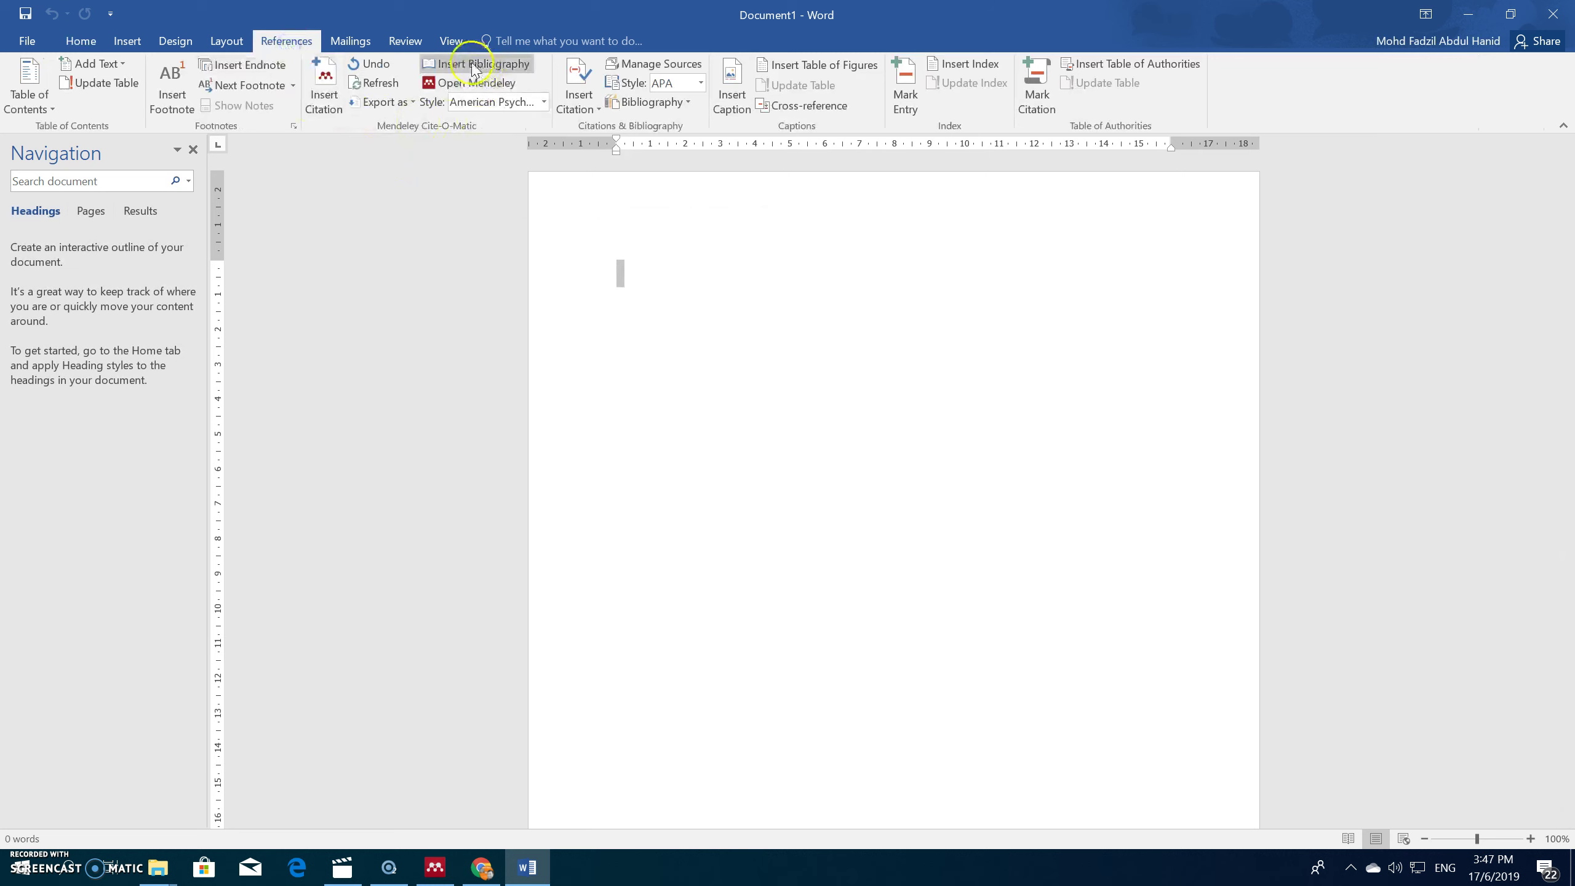
left_click(539, 103)
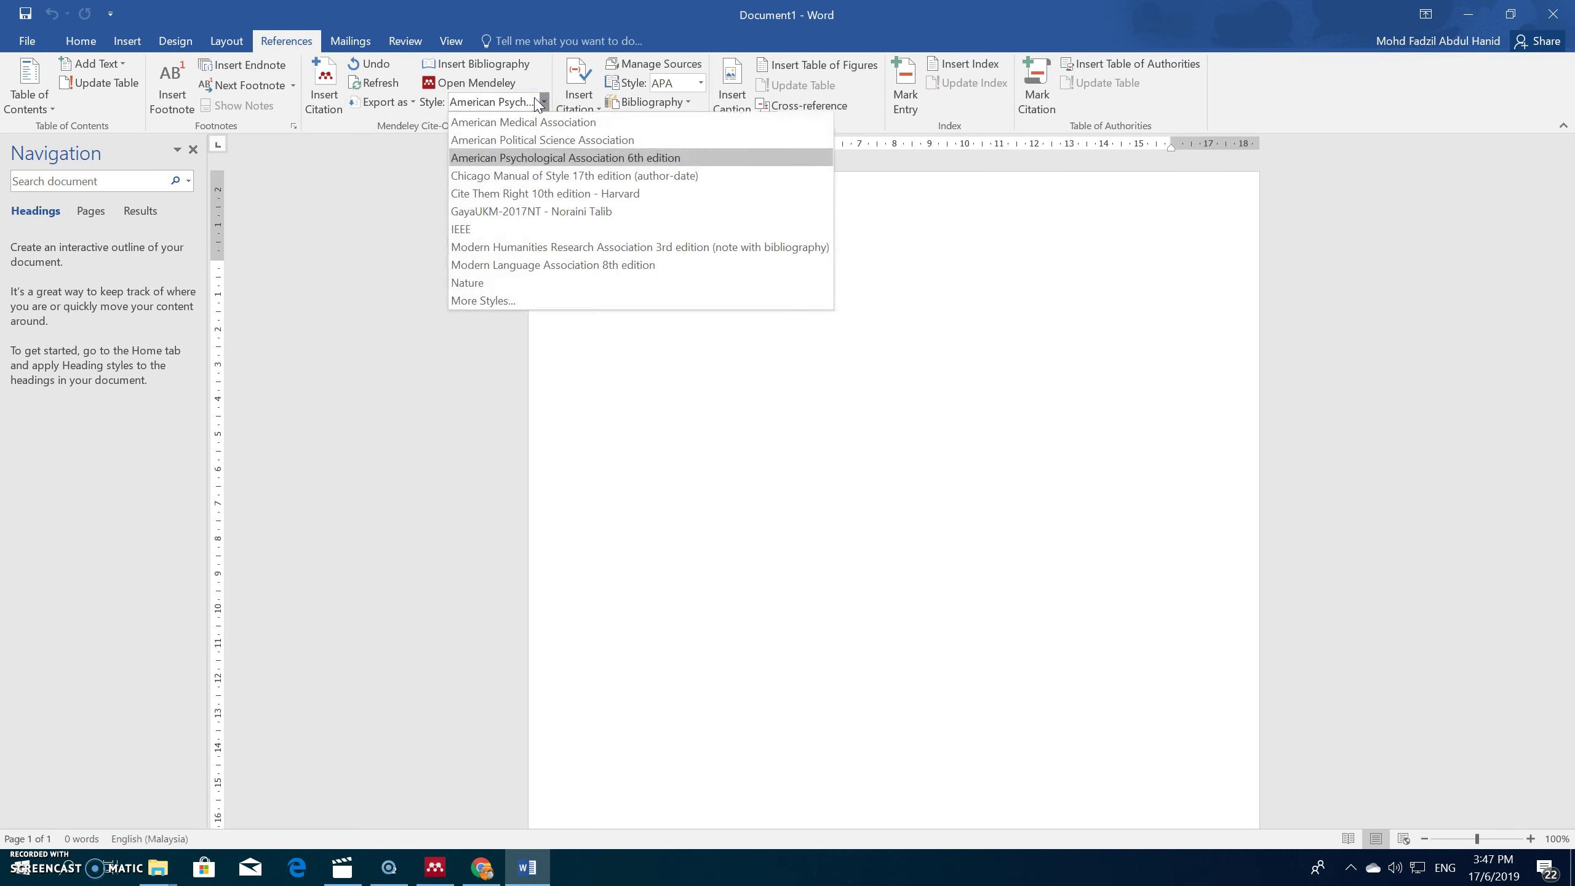
left_click(499, 162)
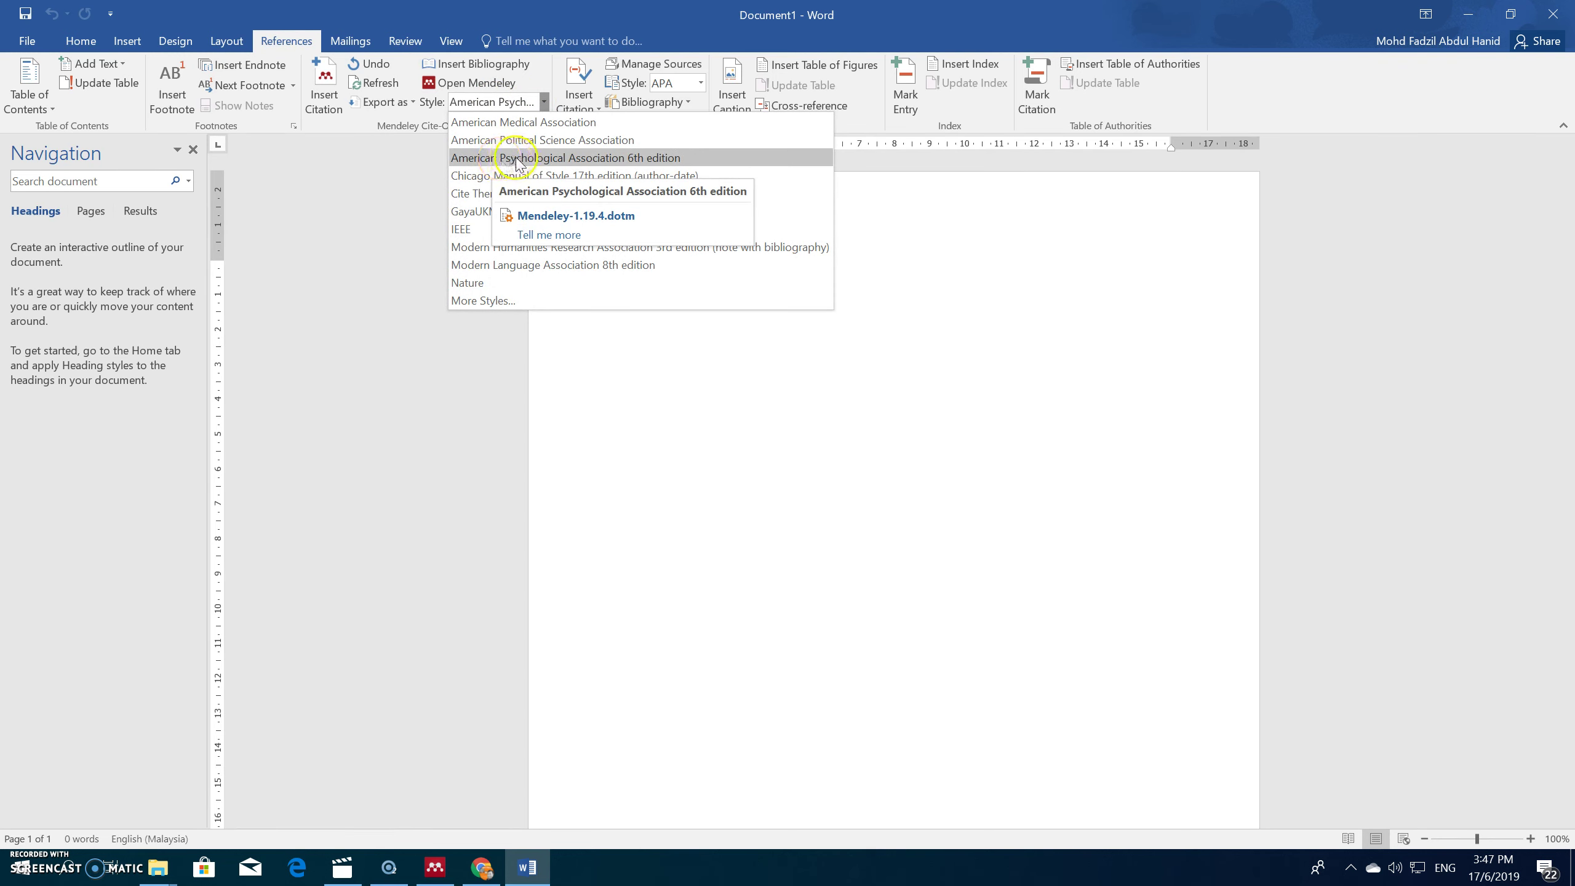
left_click(388, 170)
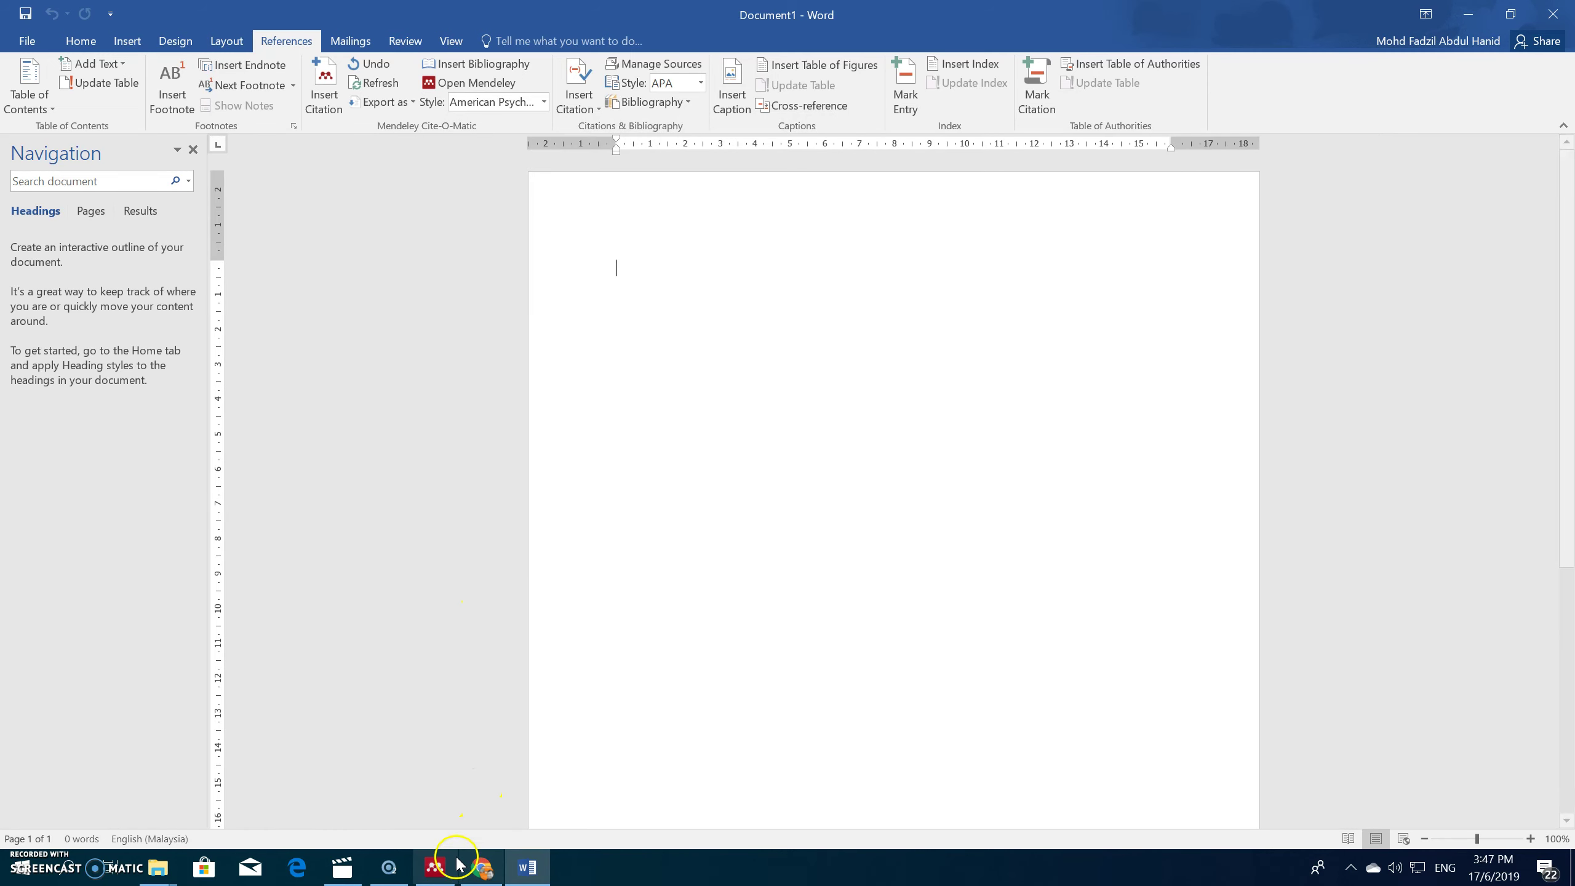
left_click(436, 867)
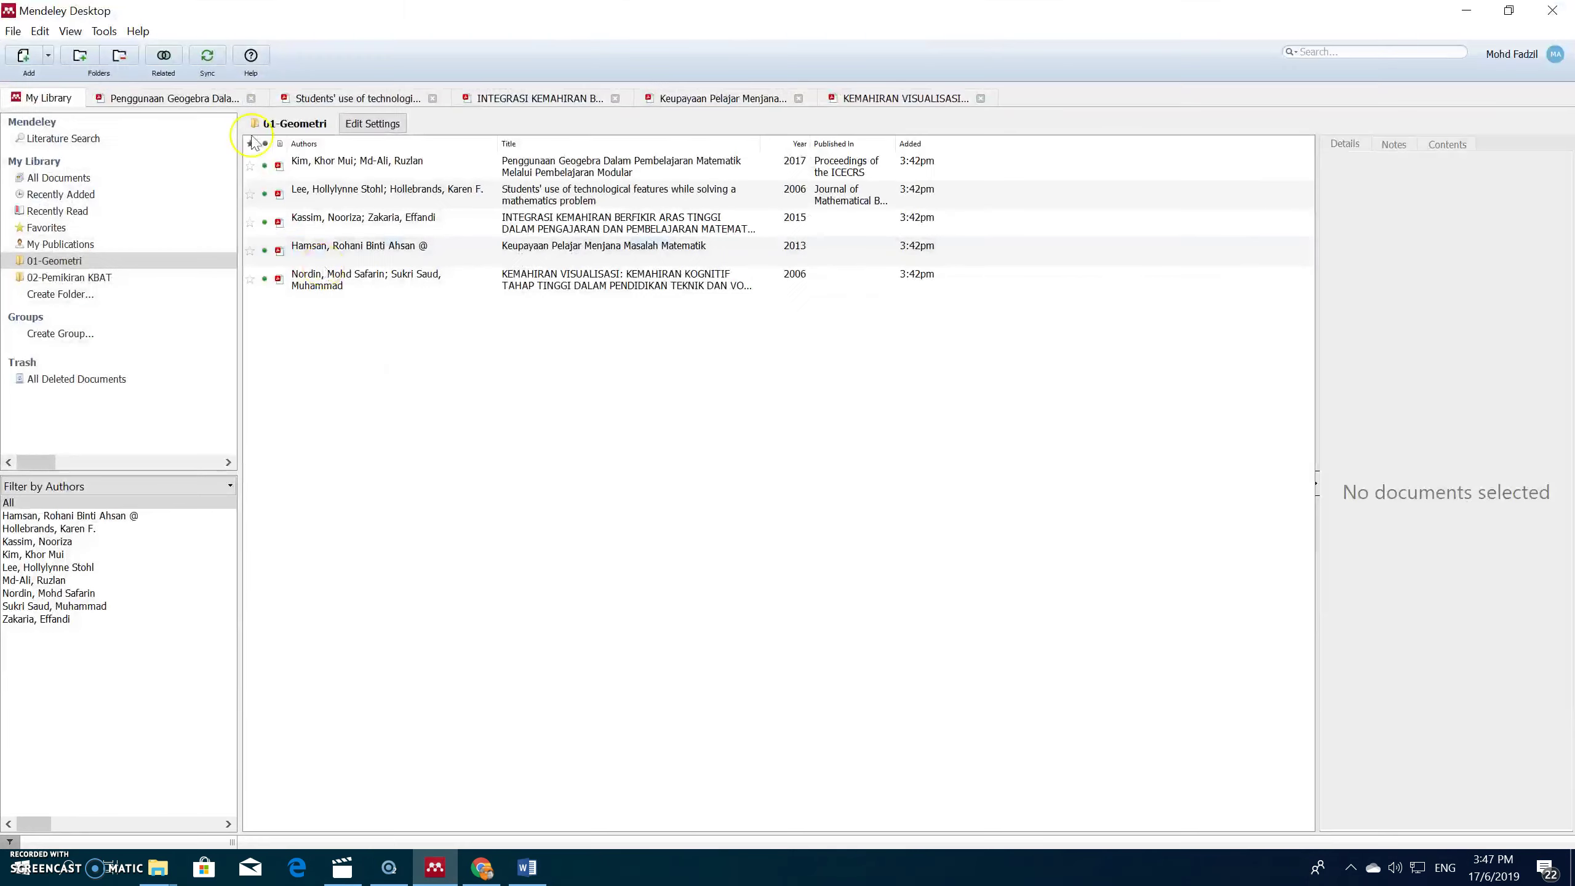
Step: In the Geogebra paper's PDF, copy the page-5 passage starting 'Pembelajaran penyelesaian masalah dan projek'
left_click(186, 98)
scroll(551, 241, "down", 2)
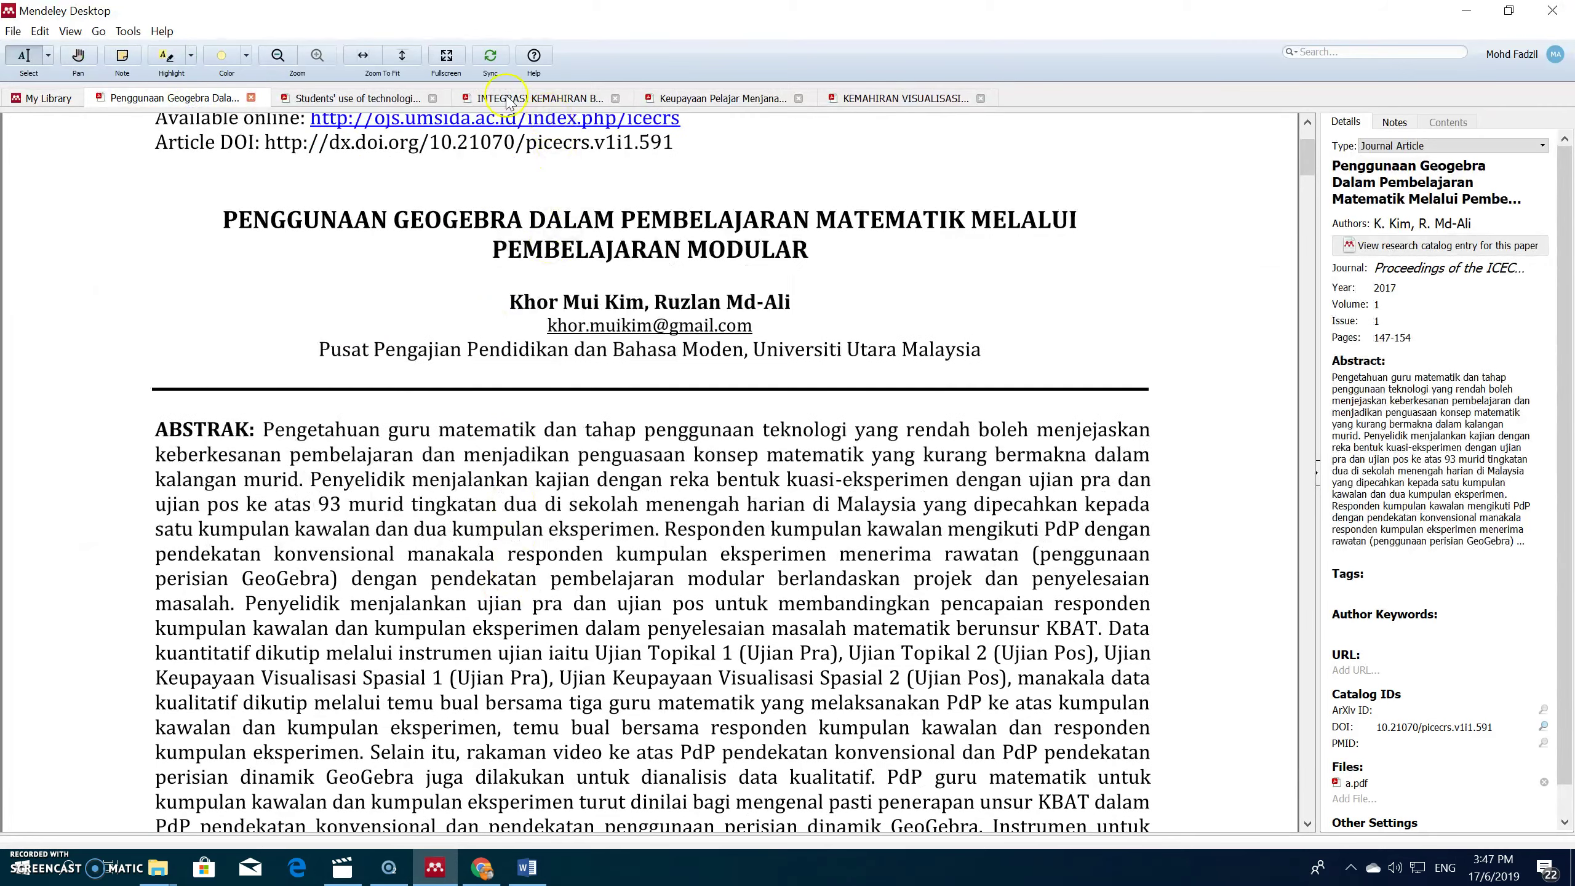
left_click(278, 56)
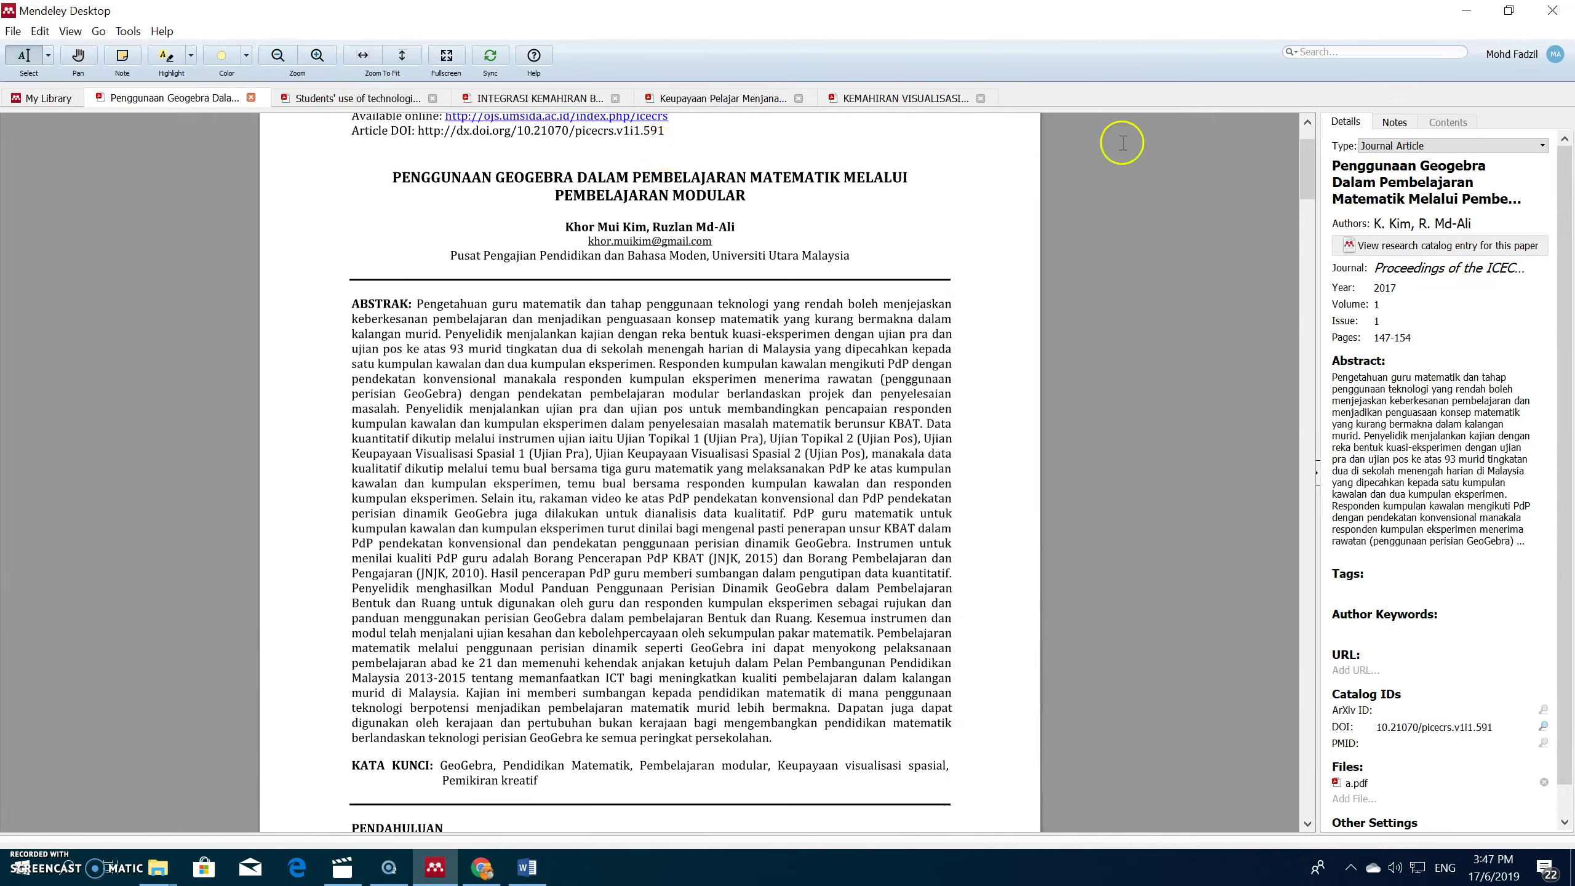
left_click_drag(1306, 173, 1259, 551)
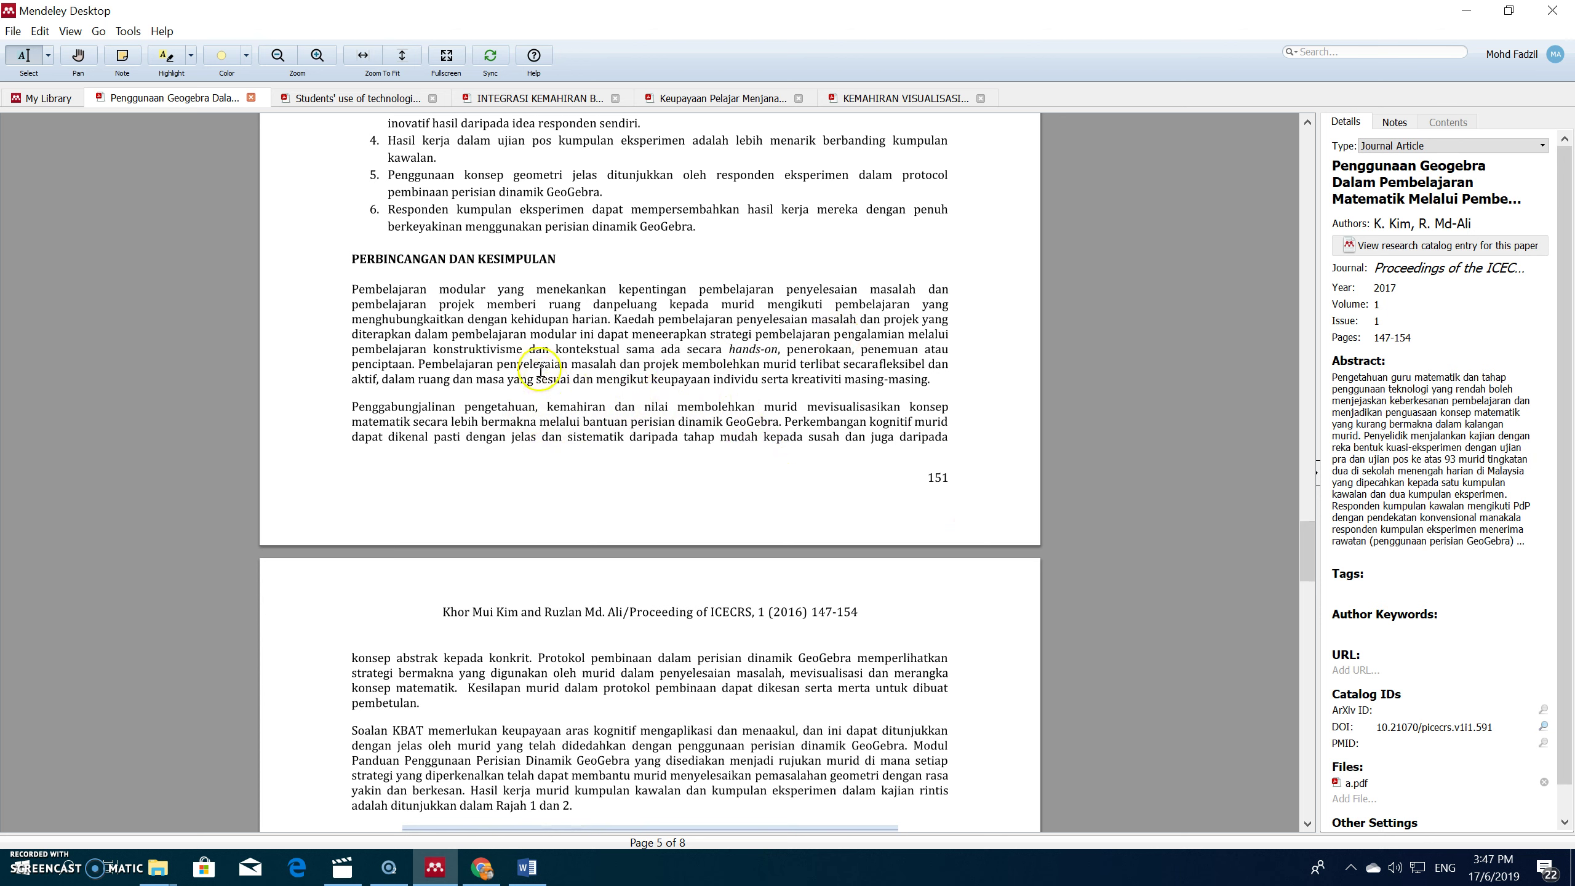
left_click_drag(419, 362, 923, 382)
right_click(924, 383)
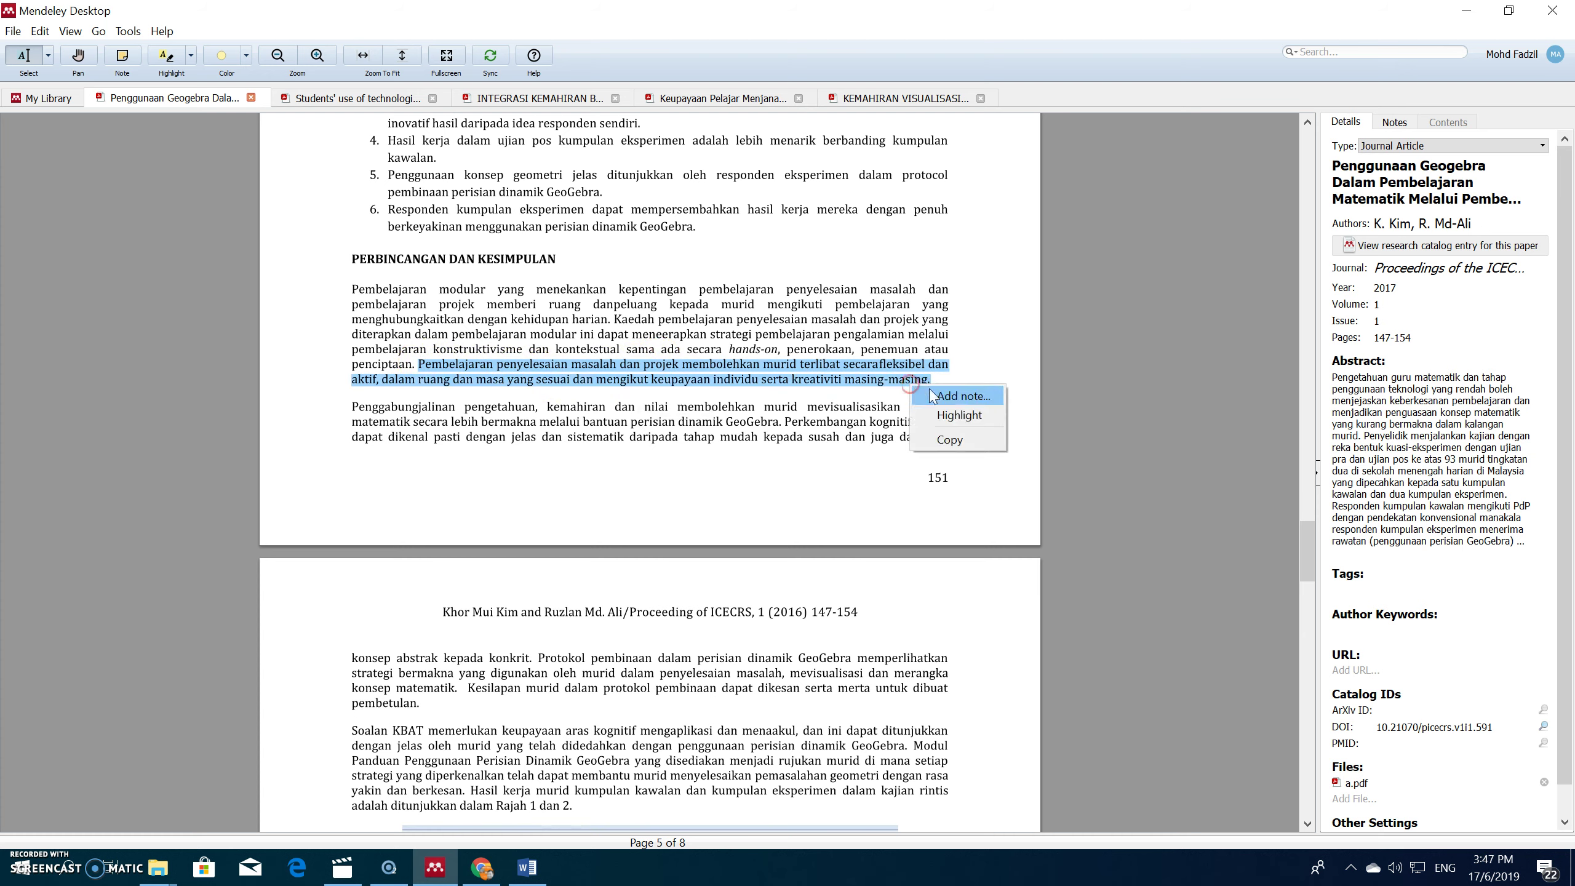
left_click(949, 439)
Step: Paste the copied passage into the Word document with Keep Text Only
left_click(1465, 10)
right_click(647, 268)
left_click(684, 348)
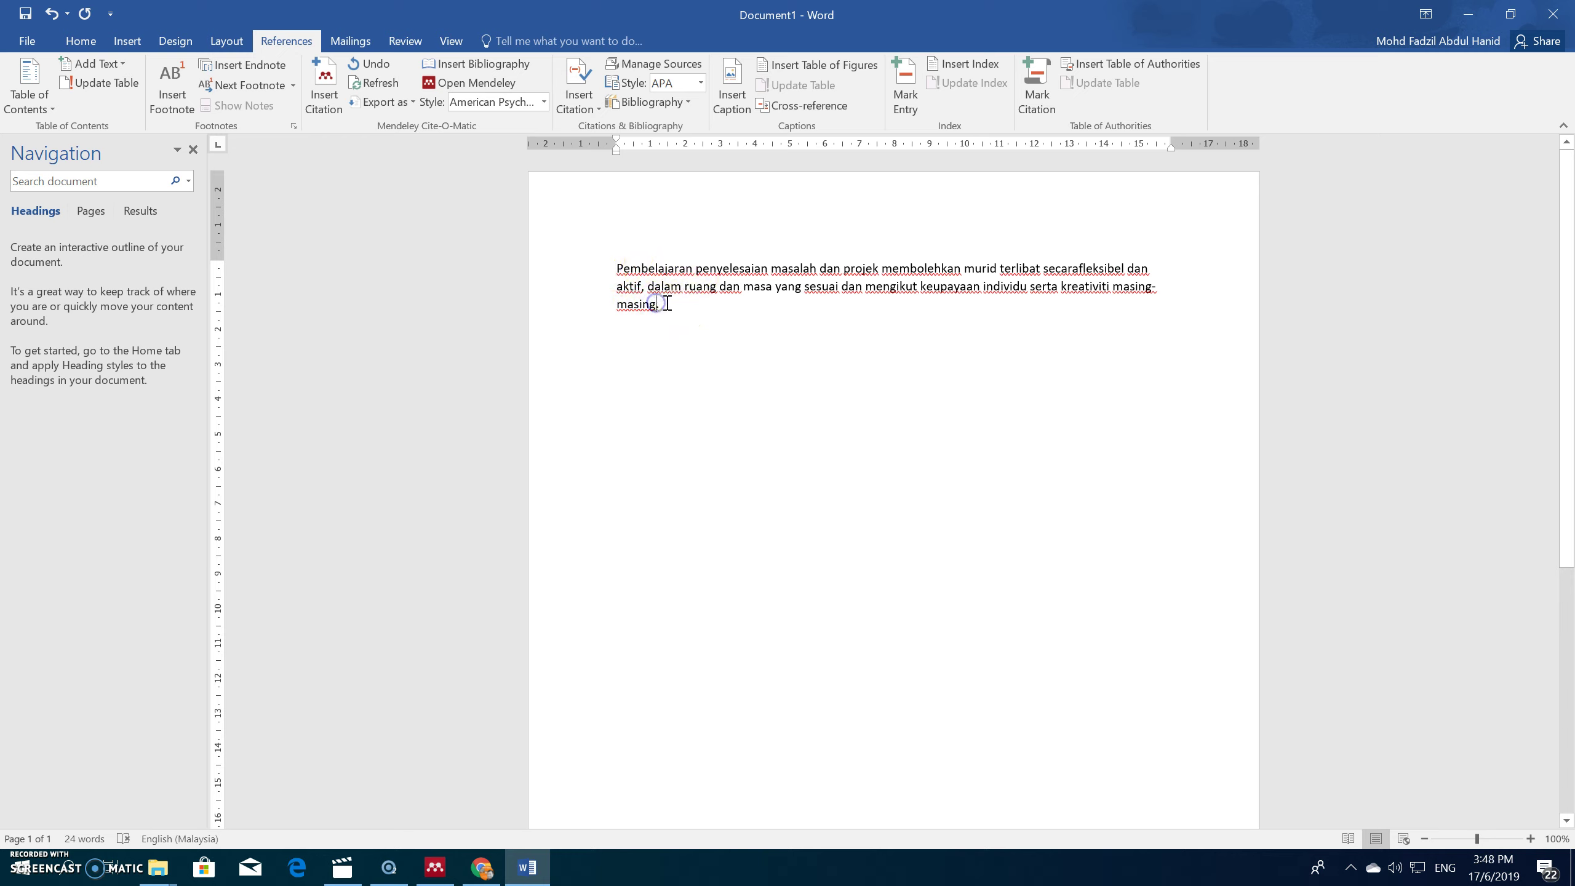
Step: Insert a Mendeley citation for the Kim & Md-Ali Geogebra paper after the passage
left_click(323, 100)
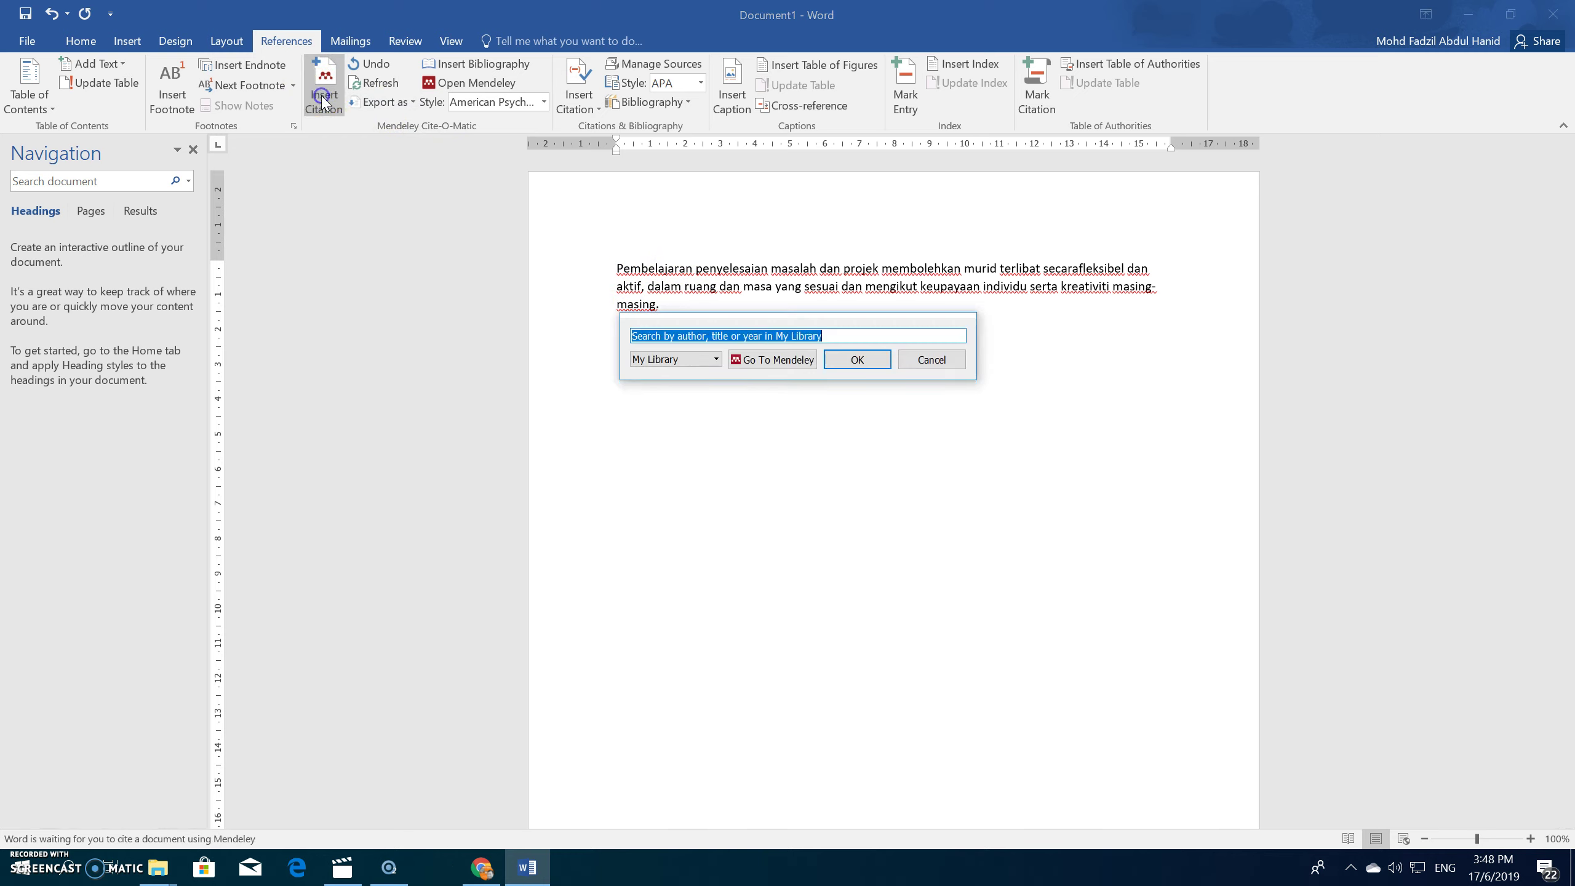
left_click(772, 361)
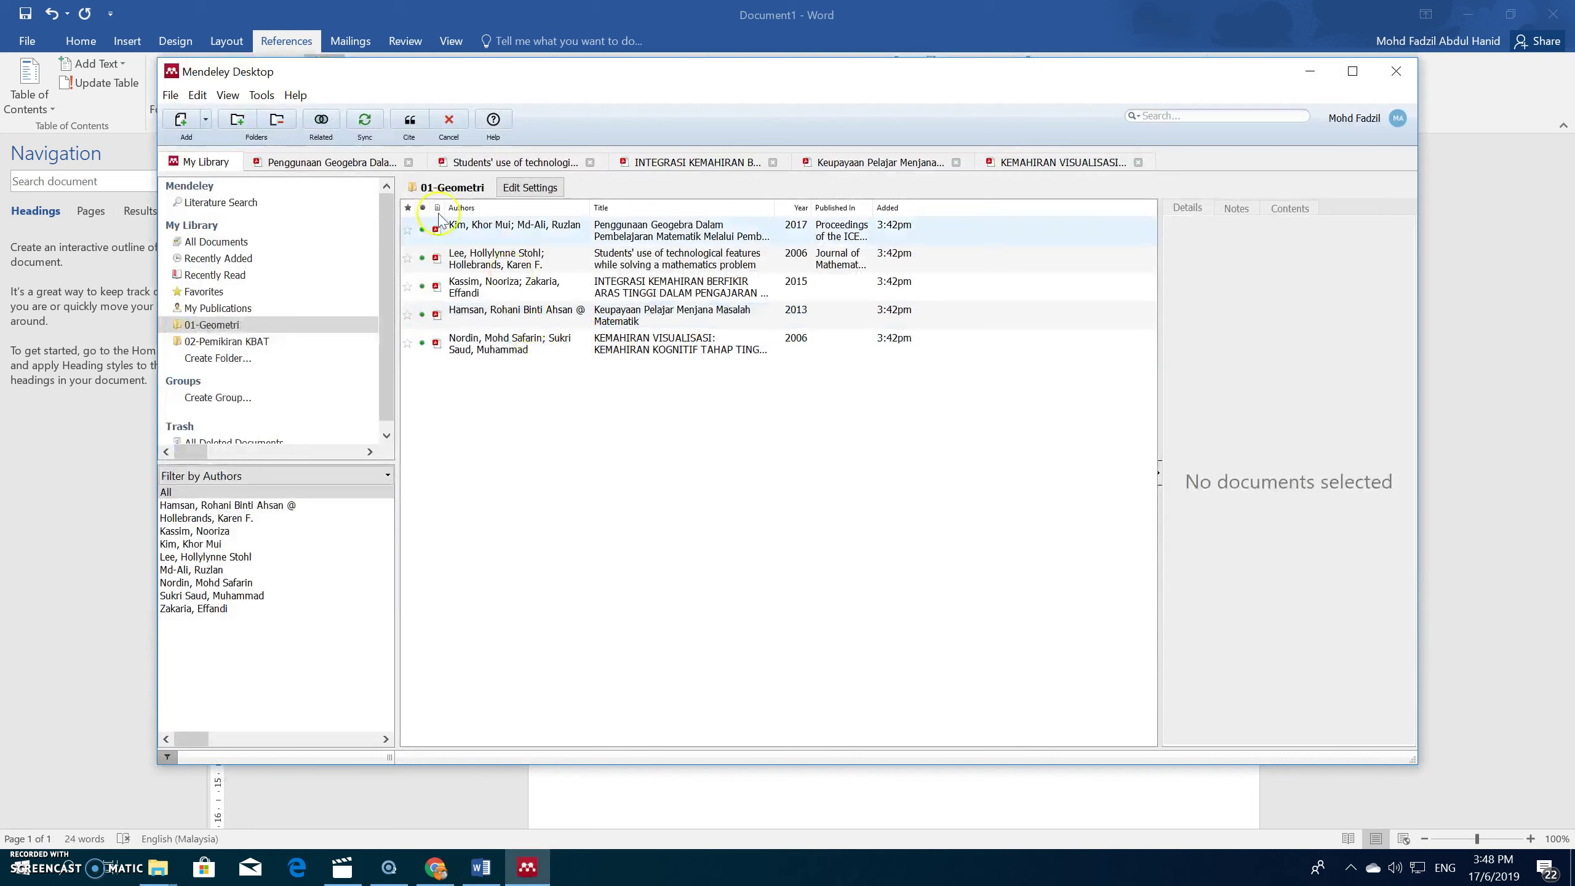
left_click(331, 162)
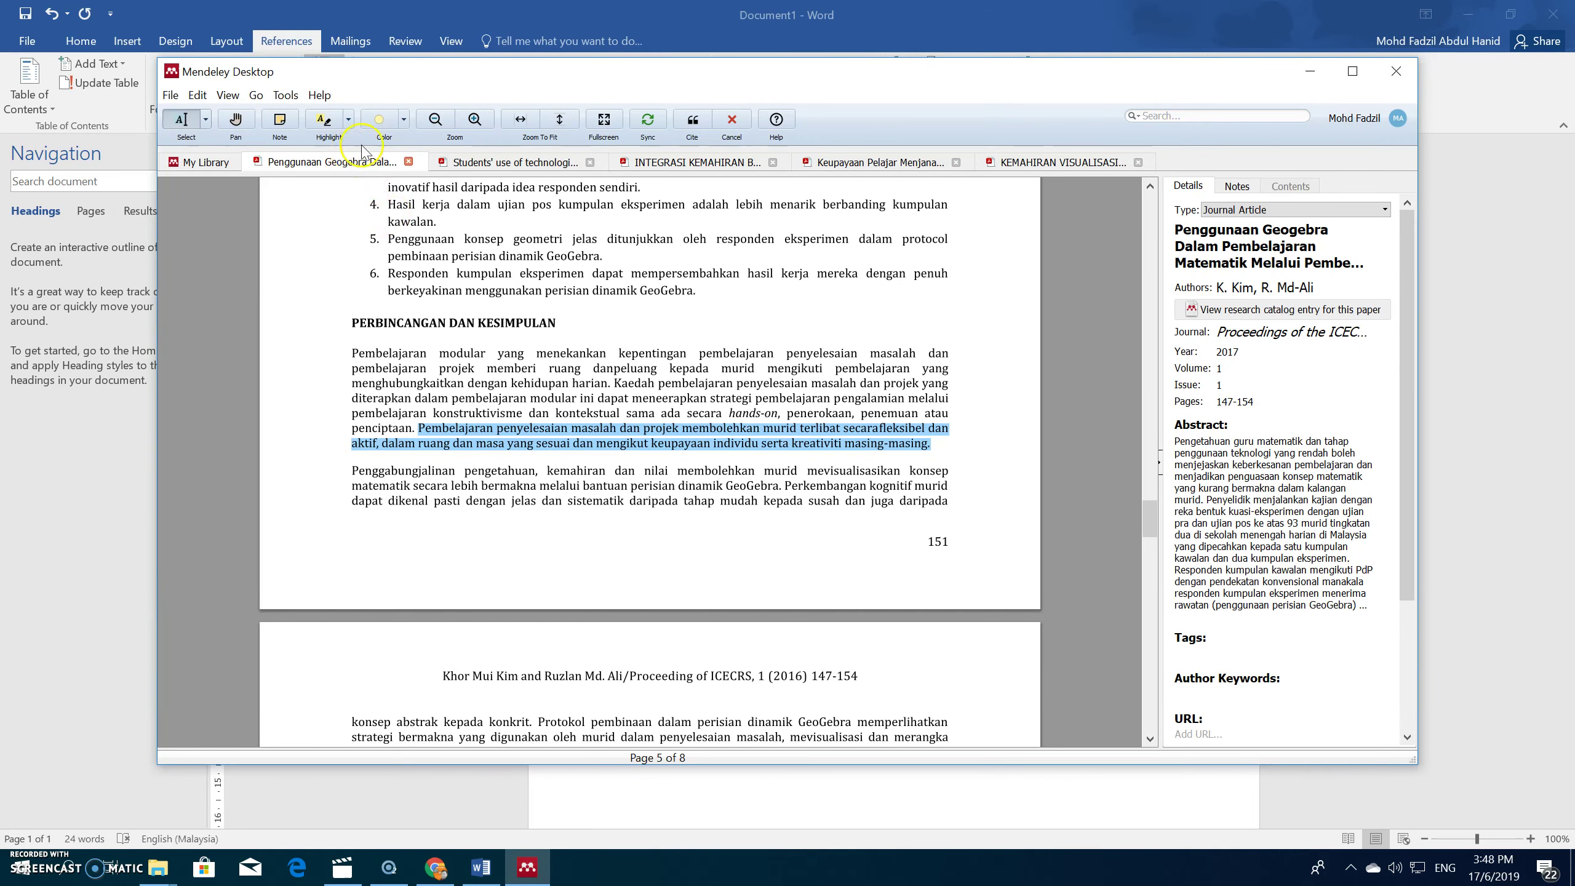
left_click(693, 120)
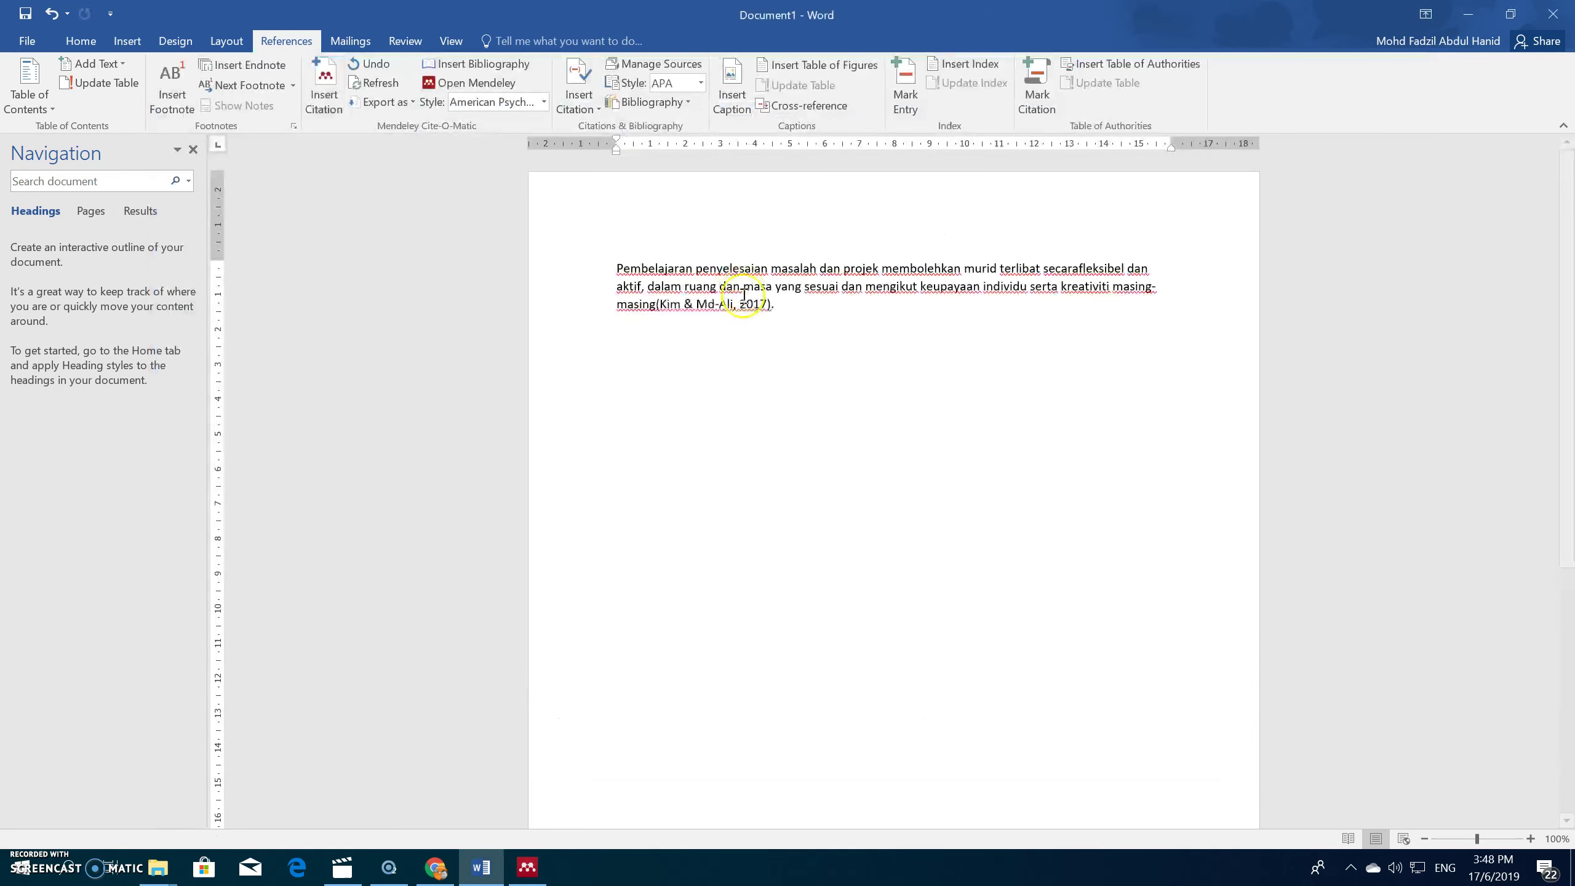
Step: Add a space between the passage and the (Kim & Md-Ali, 2017) citation
left_click(657, 306)
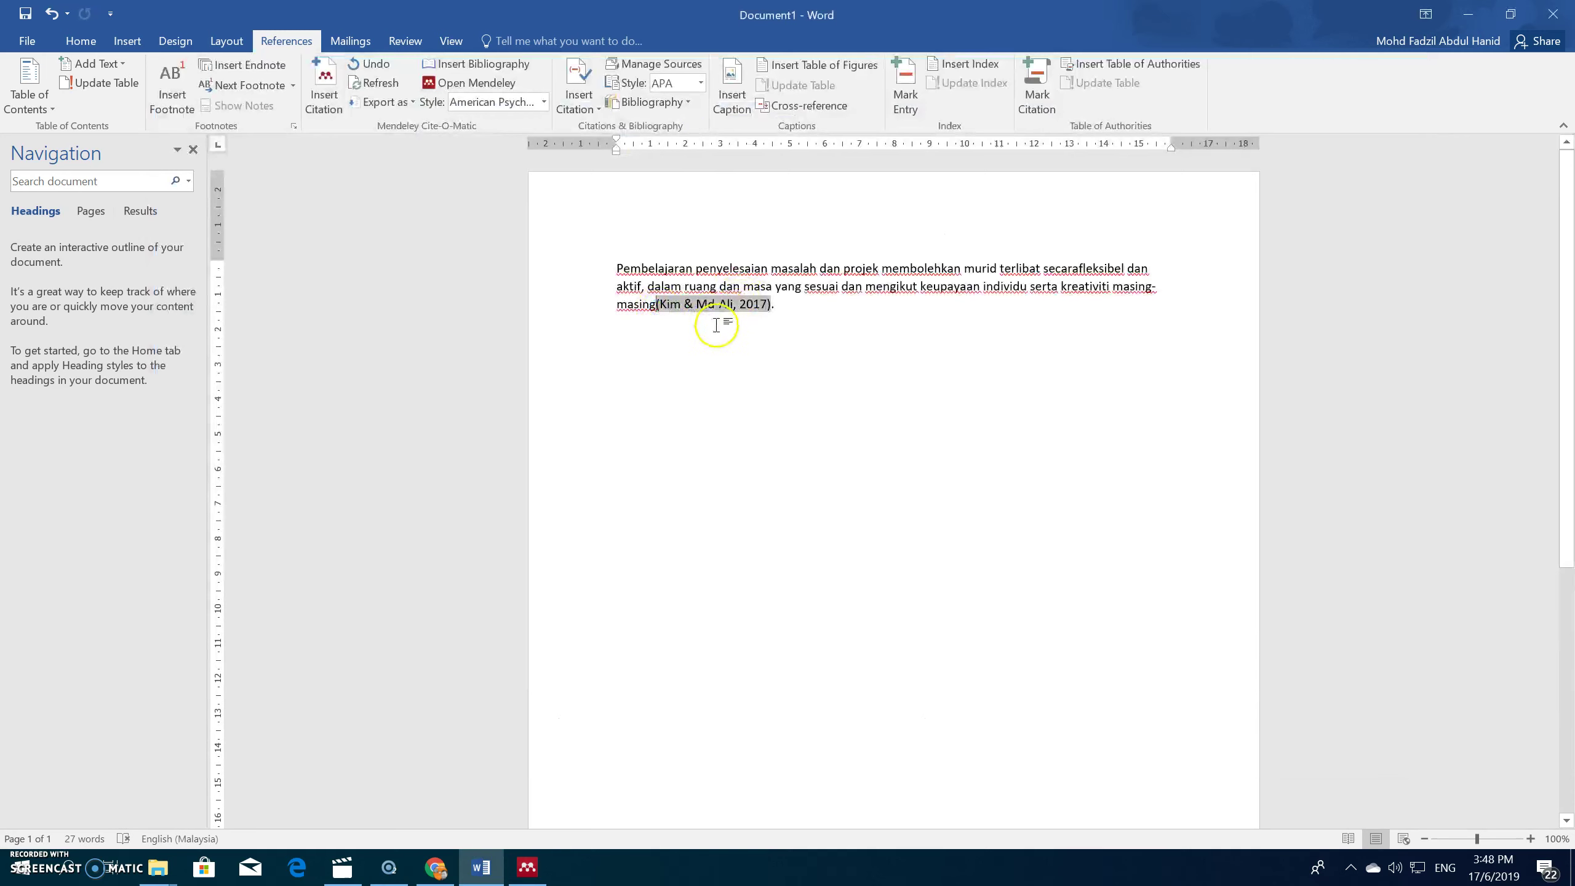
left_click(779, 314)
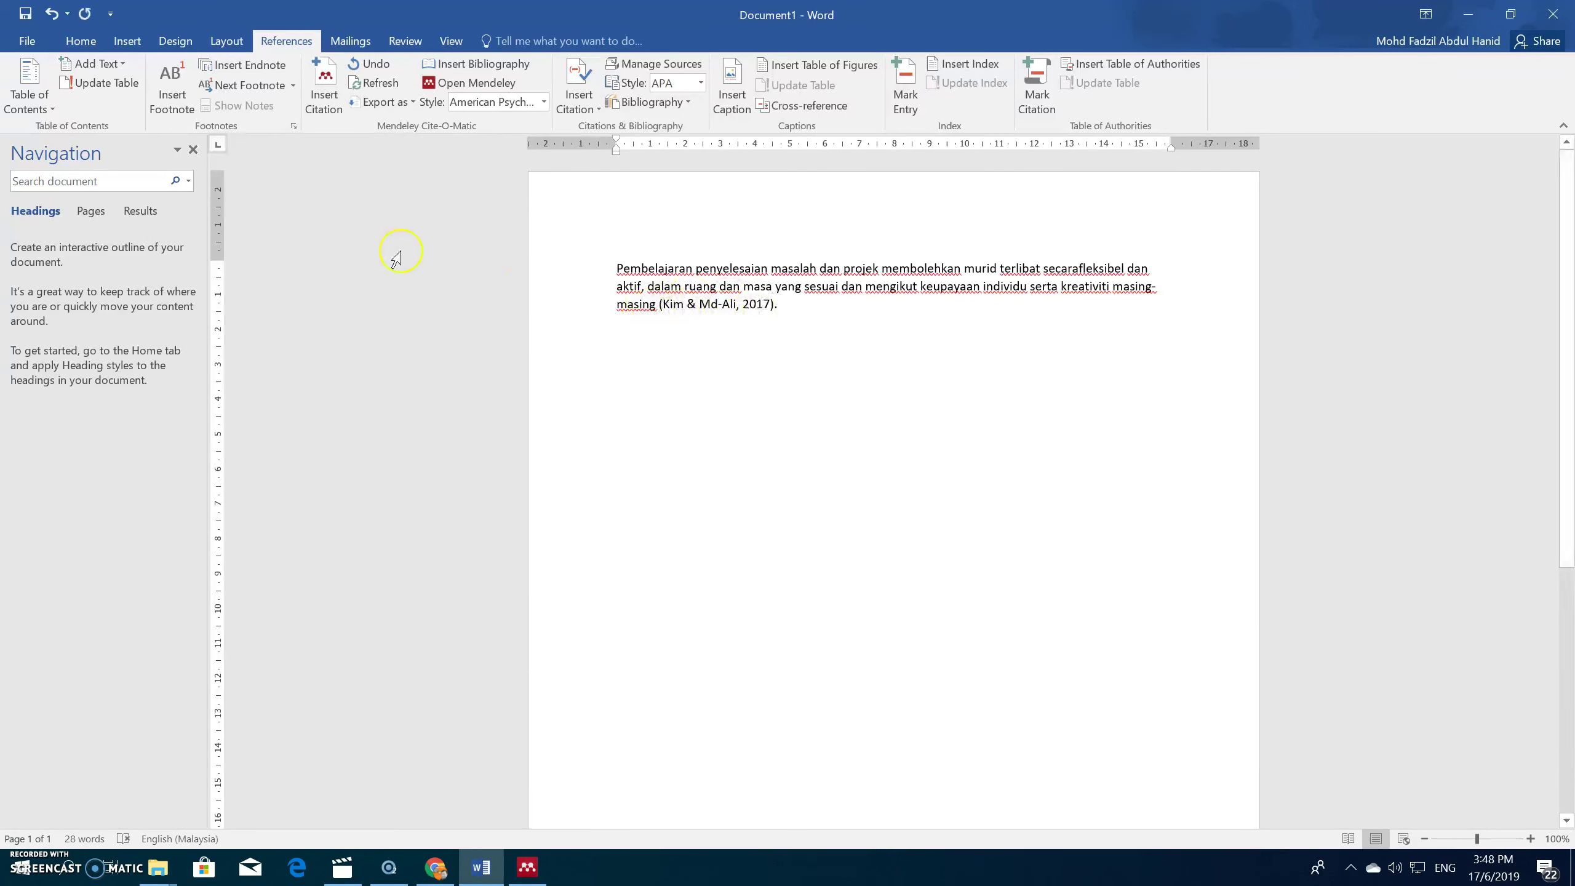
left_click(535, 871)
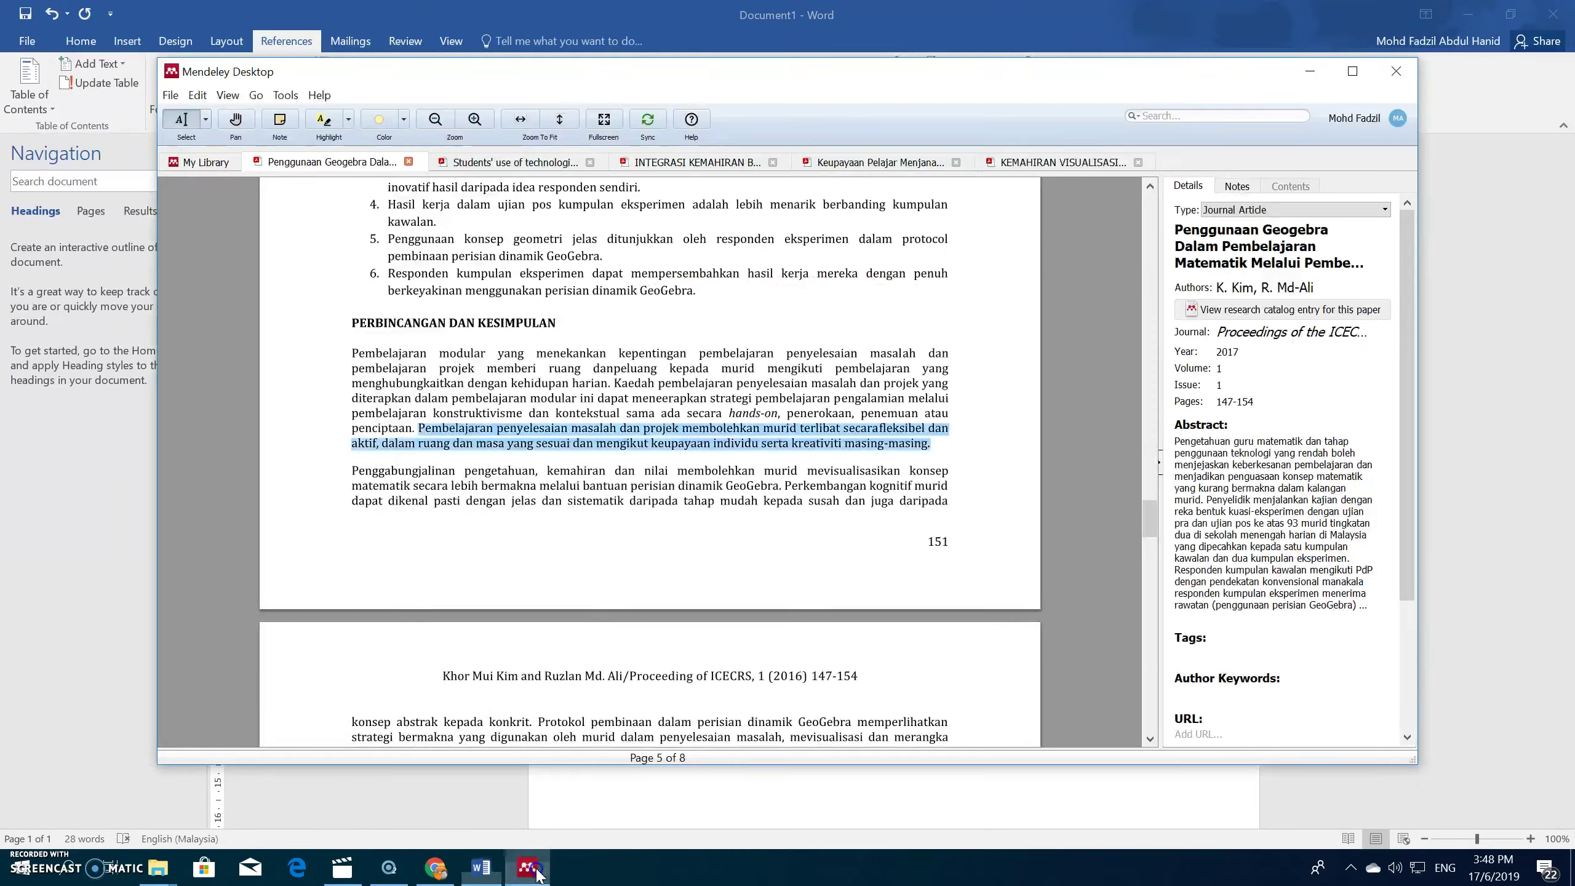
Step: Scroll the Geogebra PDF to its first page, check the author names, then minimise Mendeley
left_click_drag(1144, 530, 1064, 255)
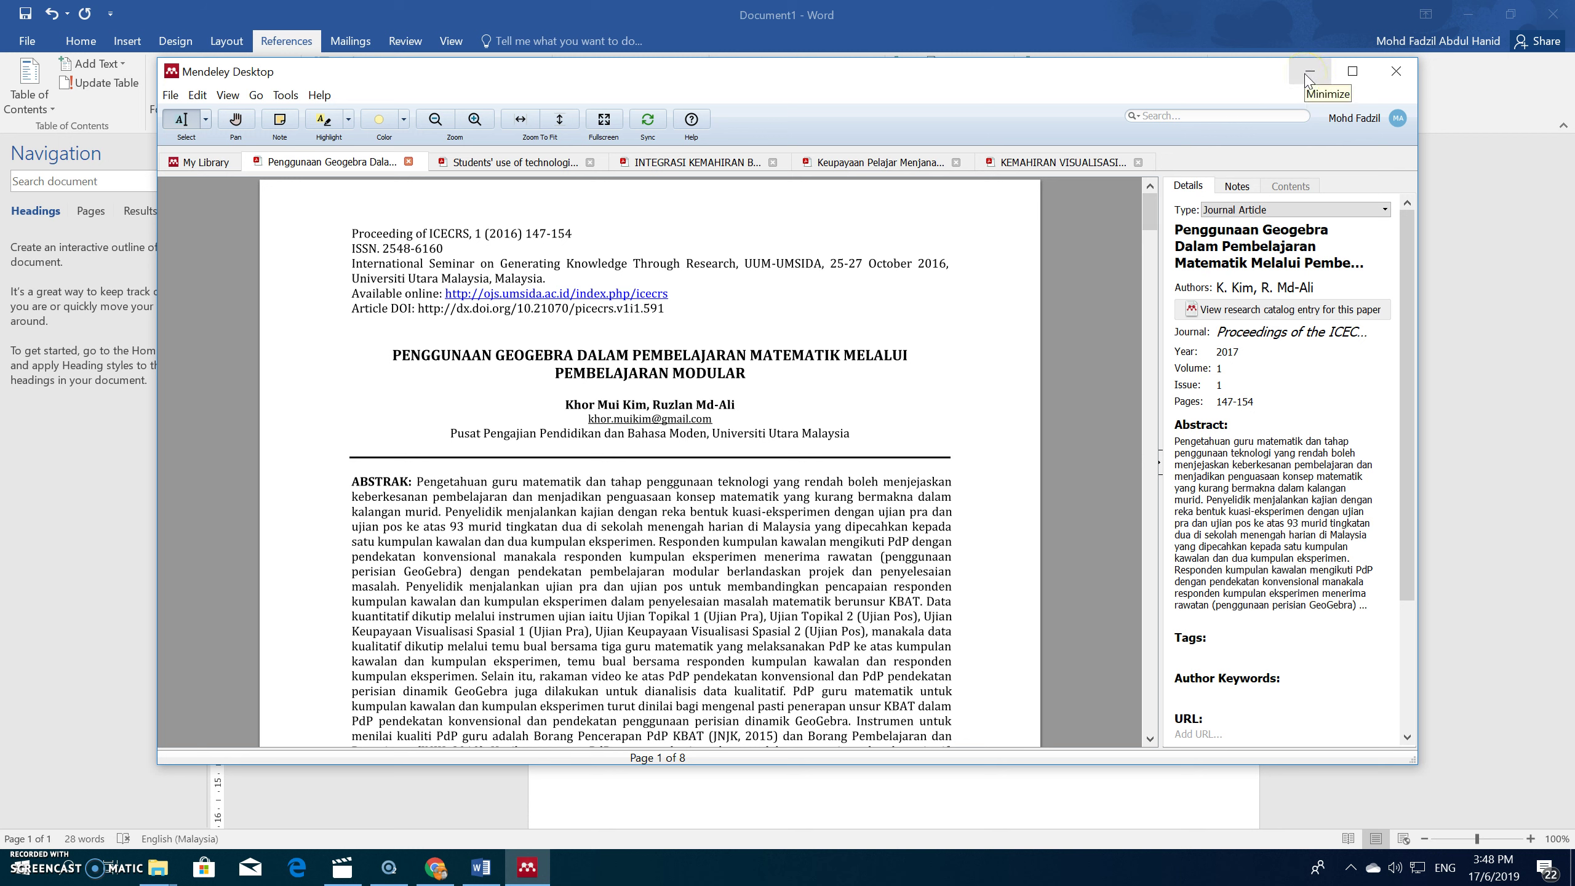
left_click(1292, 287)
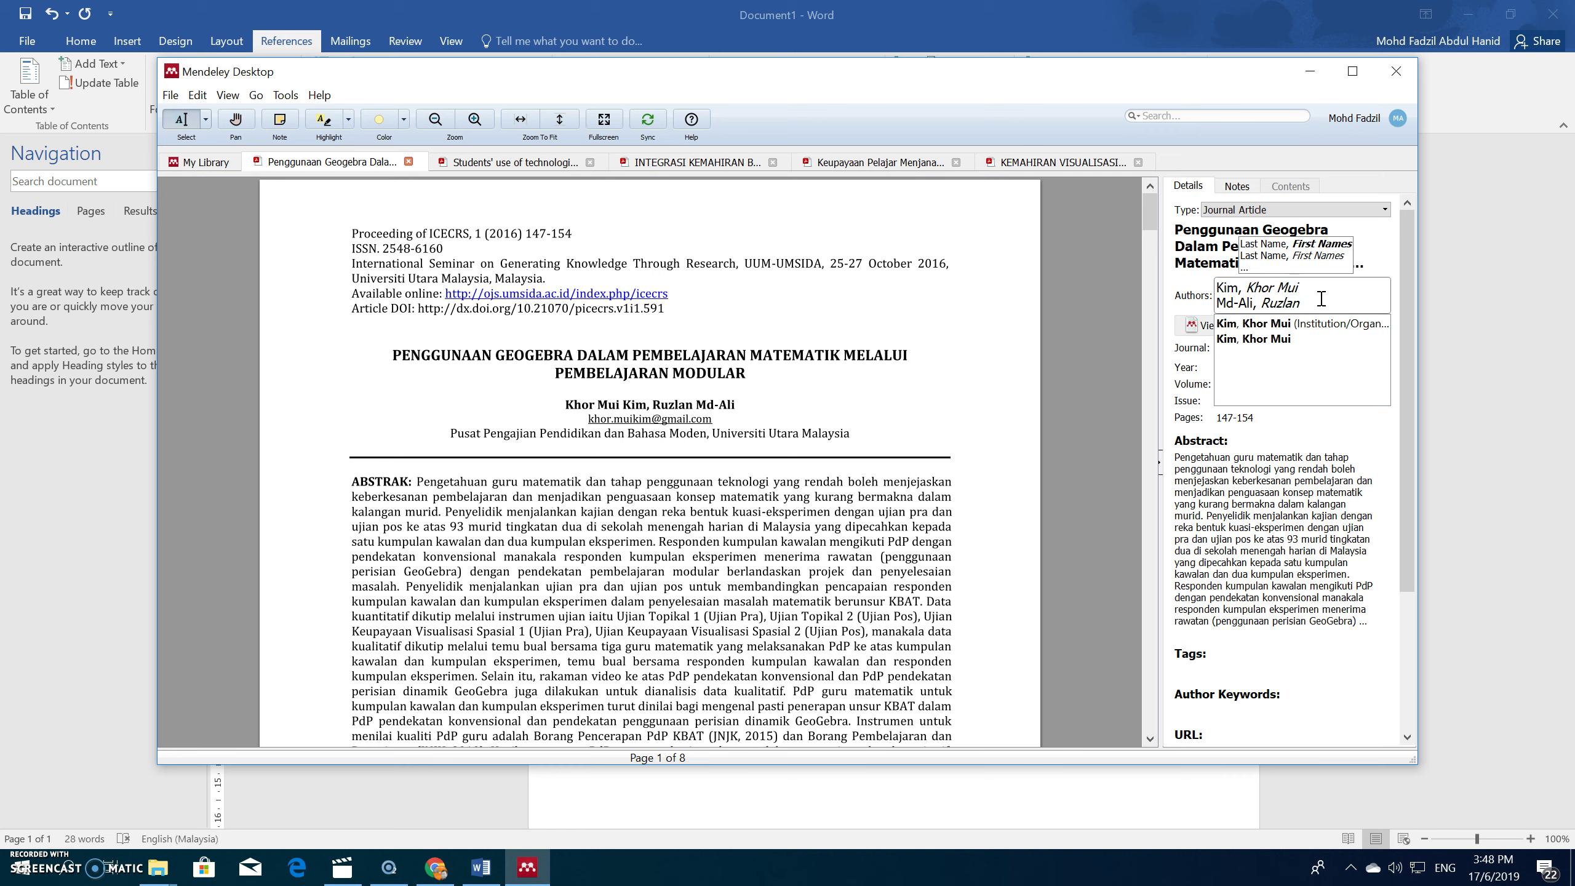
left_click(962, 275)
left_click(1311, 71)
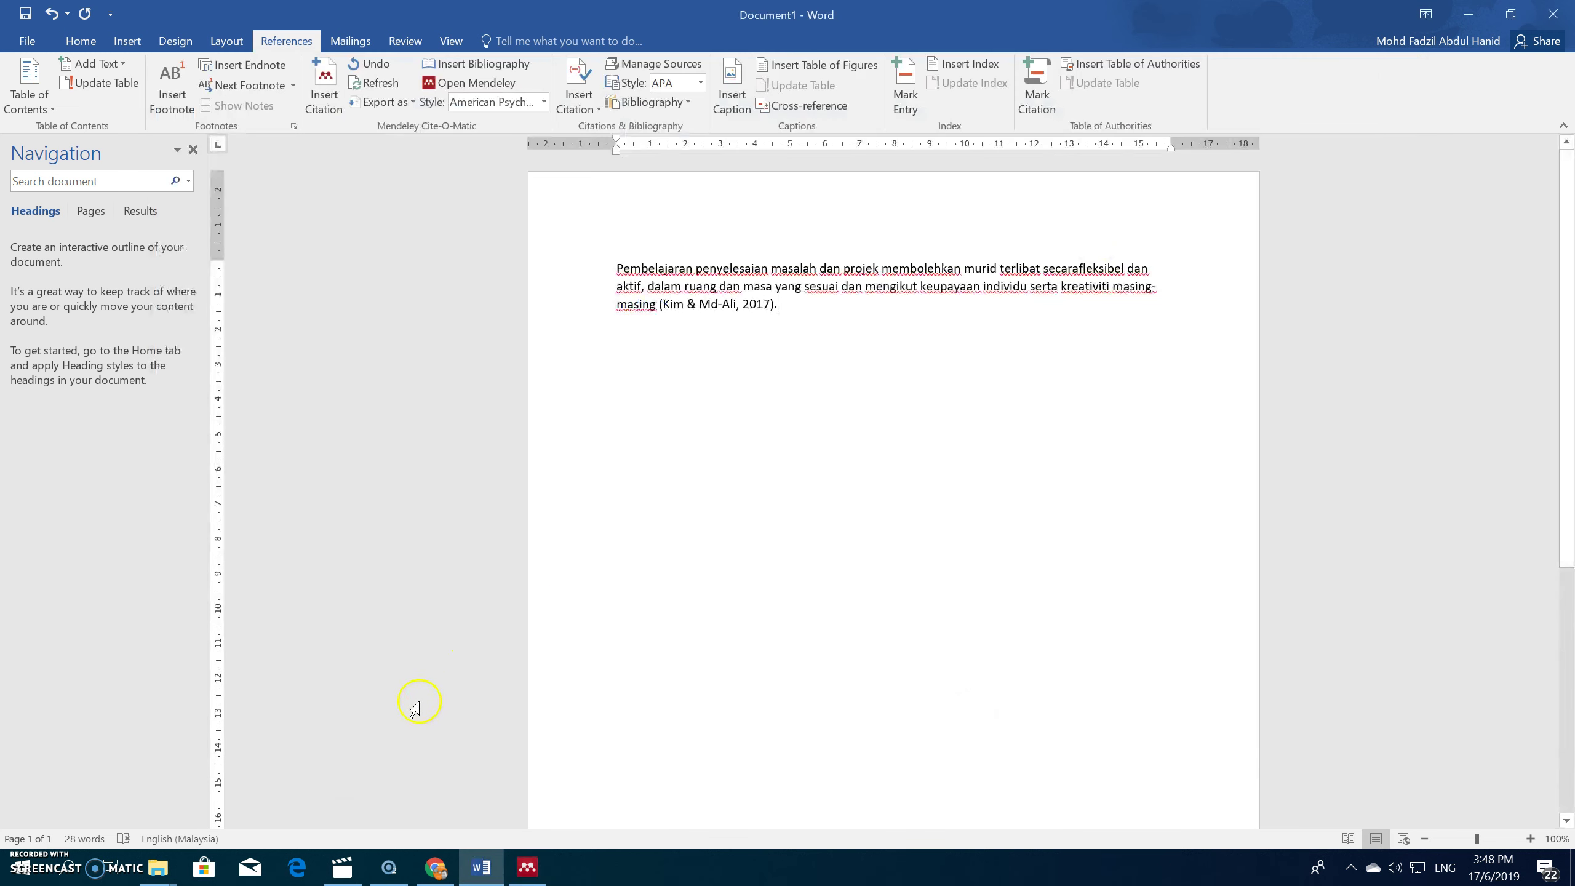